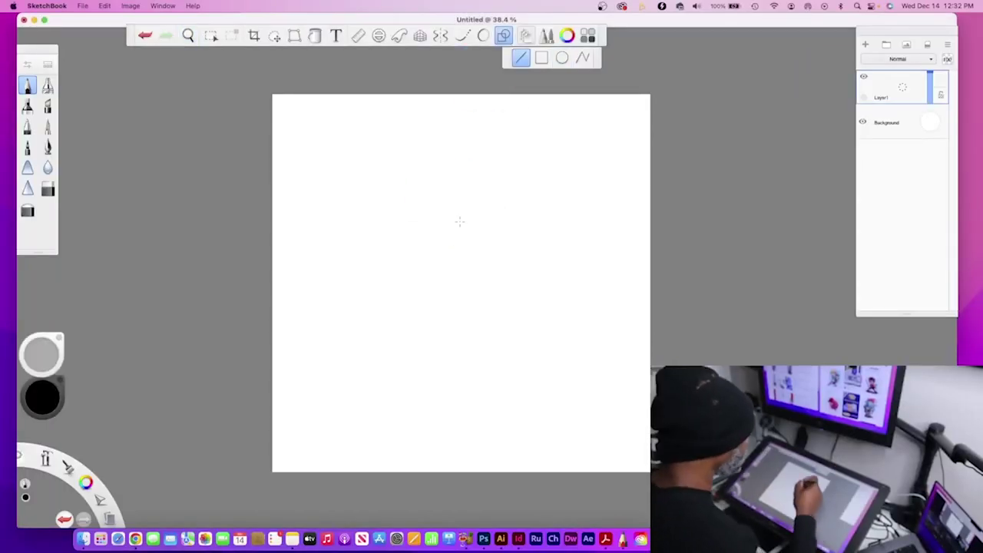
Step: Sketch the light blue head circle, body oval, right leg and left thigh and foot
left_click_drag(494, 270, 451, 259)
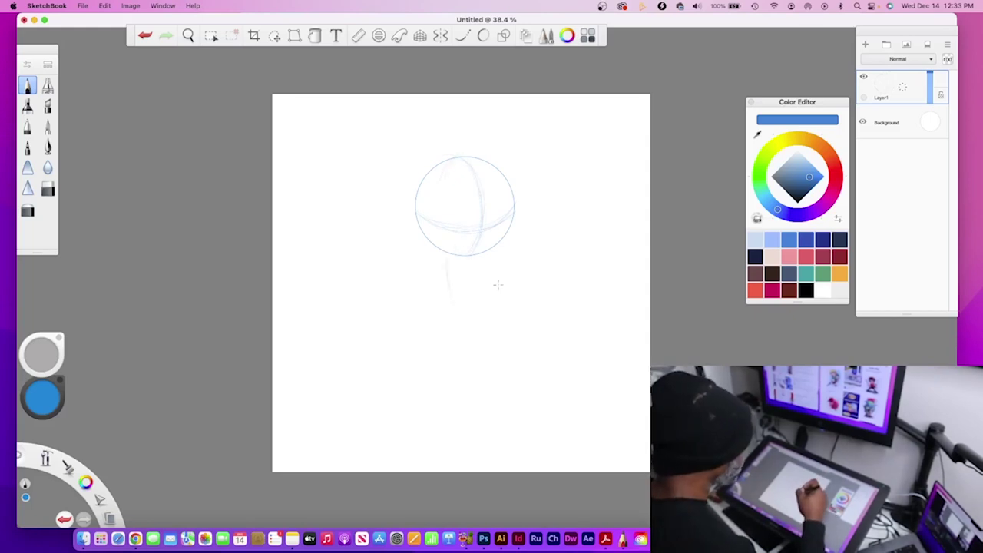
left_click_drag(443, 278, 514, 305)
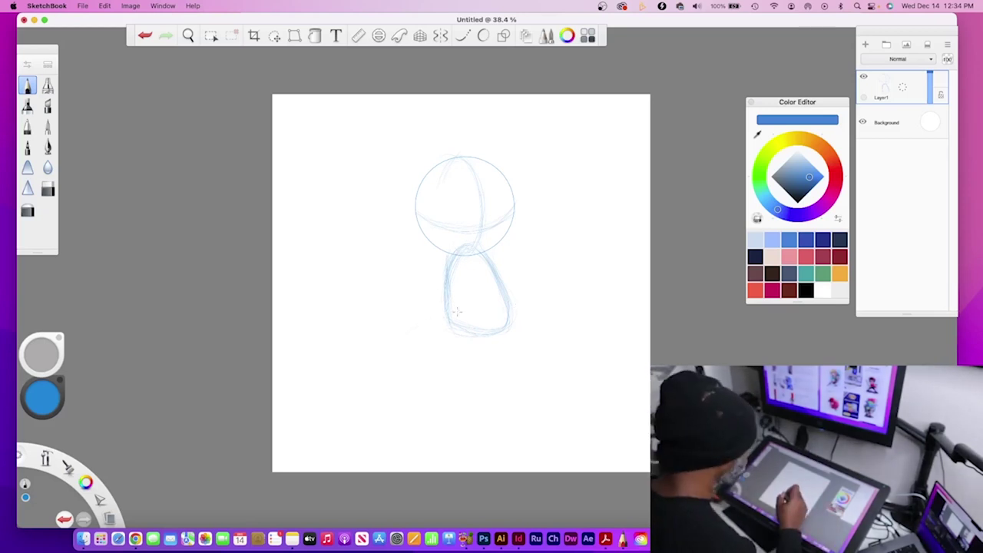
mouse_move(486, 315)
left_mouse_down()
mouse_move(560, 401)
mouse_move(423, 362)
mouse_move(479, 336)
left_mouse_up()
left_click(274, 36)
left_click(522, 367)
left_click_drag(393, 409, 412, 402)
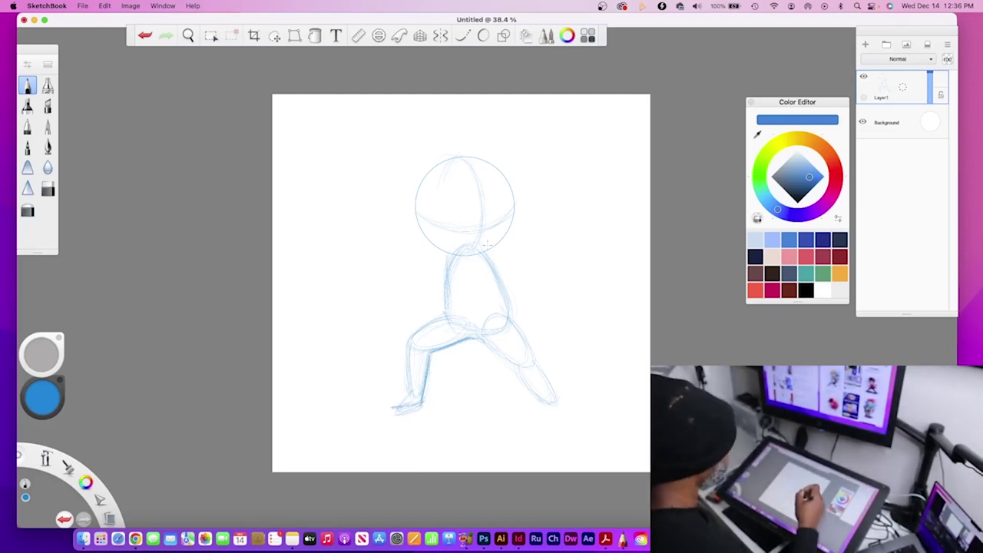
Step: Shift the figure up-left, pull the legs inward and trace them with darker strokes
mouse_move(525, 355)
left_mouse_down()
mouse_move(560, 329)
mouse_move(412, 432)
mouse_move(566, 335)
left_mouse_up()
left_click(470, 341)
left_click(539, 58)
left_click_drag(504, 311, 553, 384)
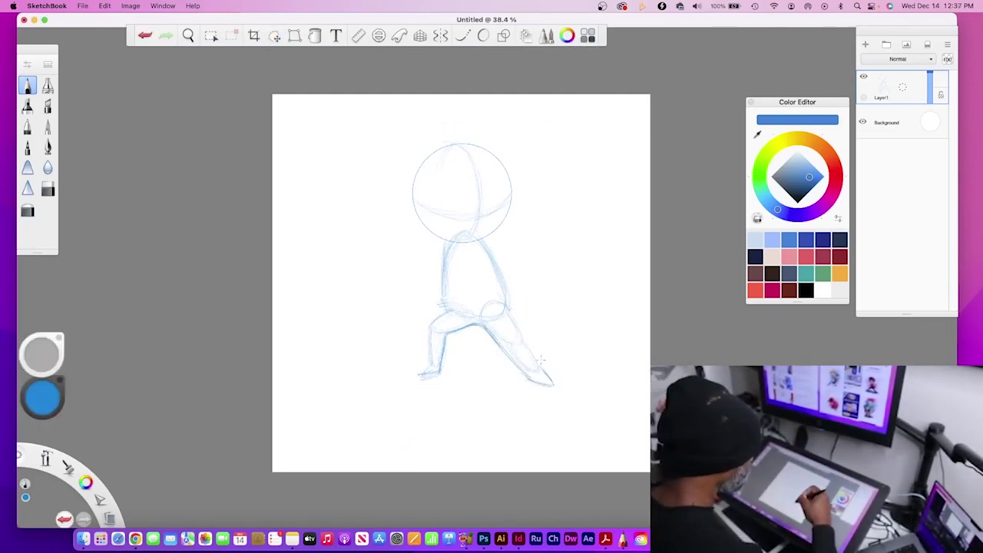
mouse_move(477, 327)
left_mouse_down()
mouse_move(542, 385)
mouse_move(433, 377)
mouse_move(461, 326)
mouse_move(421, 369)
left_mouse_up()
Step: Erase and redraw the left-leg lines, and sketch a fist at the end of the arm
key("e")
key("e")
left_click_drag(443, 367, 444, 342)
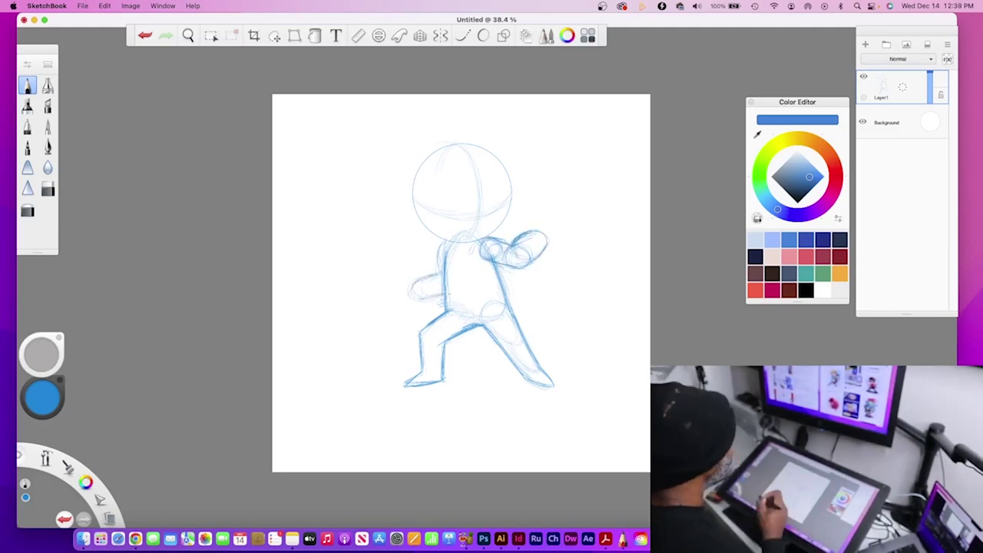
mouse_move(417, 292)
left_mouse_down()
mouse_move(401, 304)
mouse_move(429, 286)
left_mouse_up()
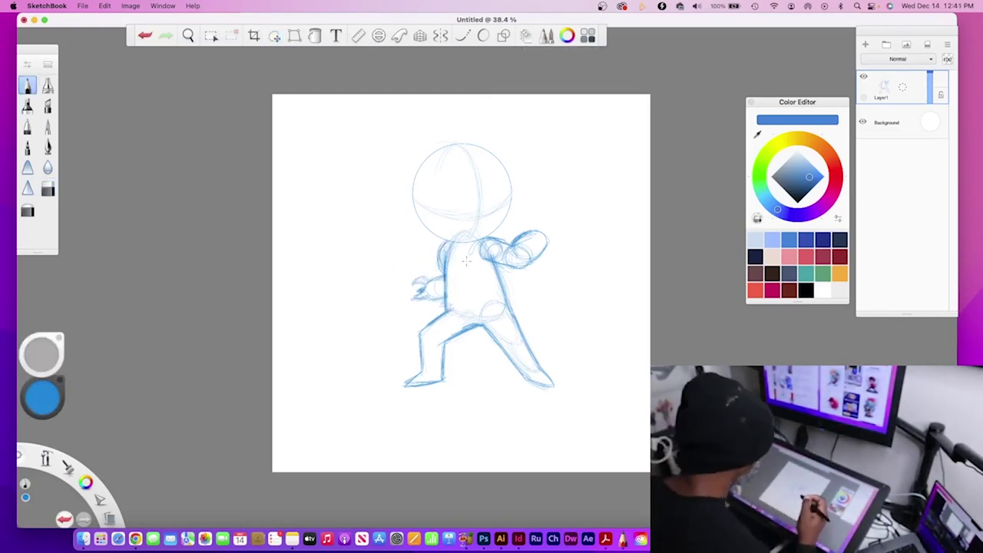
Step: Move the leg strokes up and add knee and hip construction strokes with joint circles
mouse_move(432, 361)
left_mouse_down()
mouse_move(561, 387)
mouse_move(533, 367)
left_mouse_up()
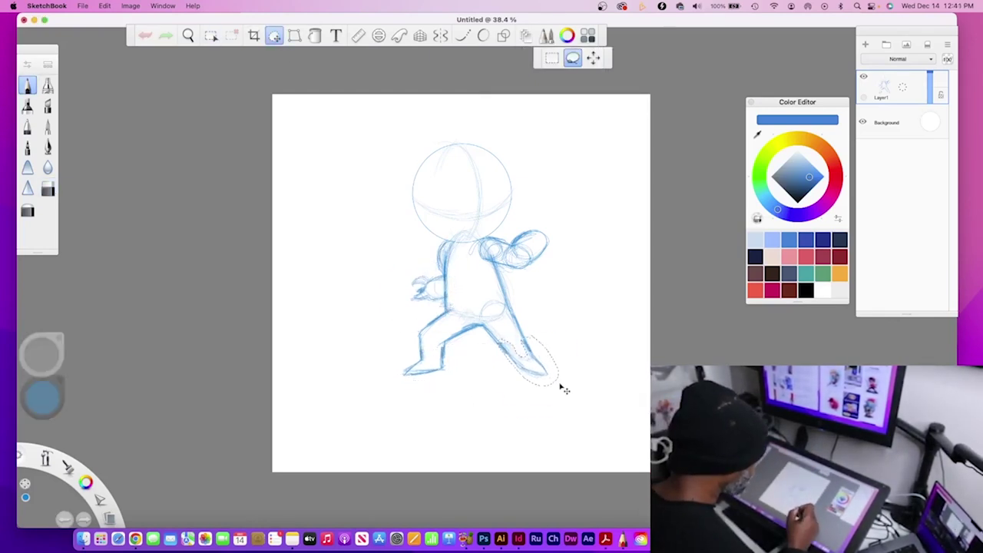
key("b")
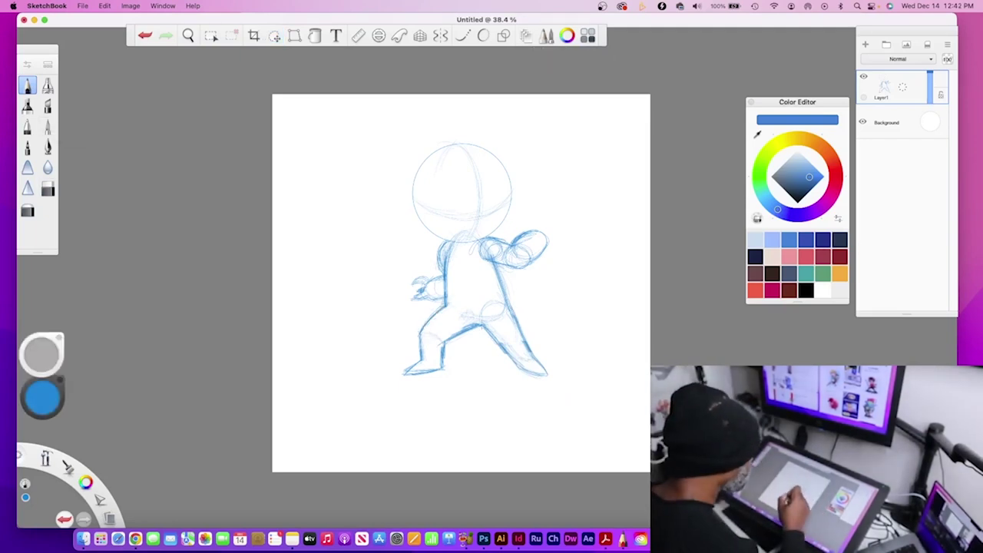
left_click_drag(432, 356, 495, 295)
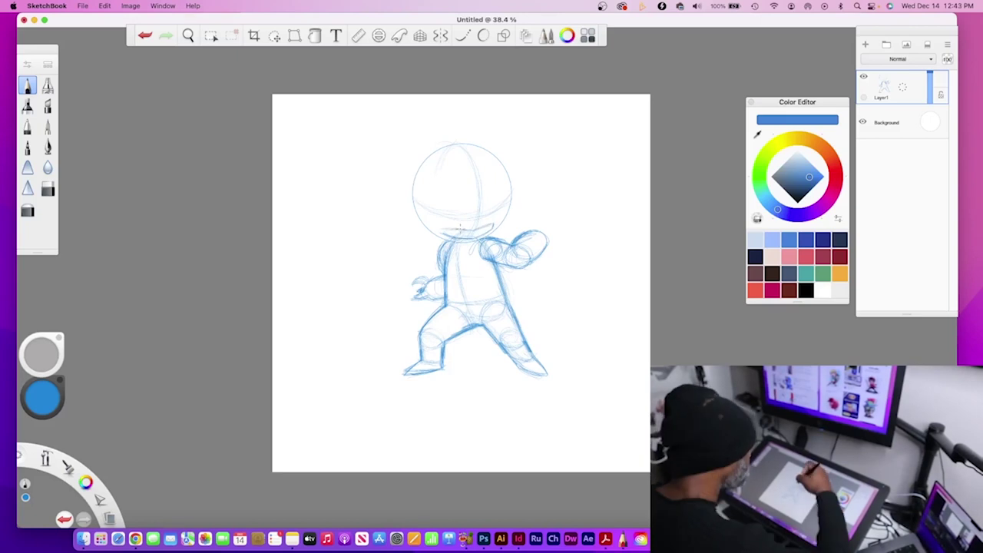
key("e")
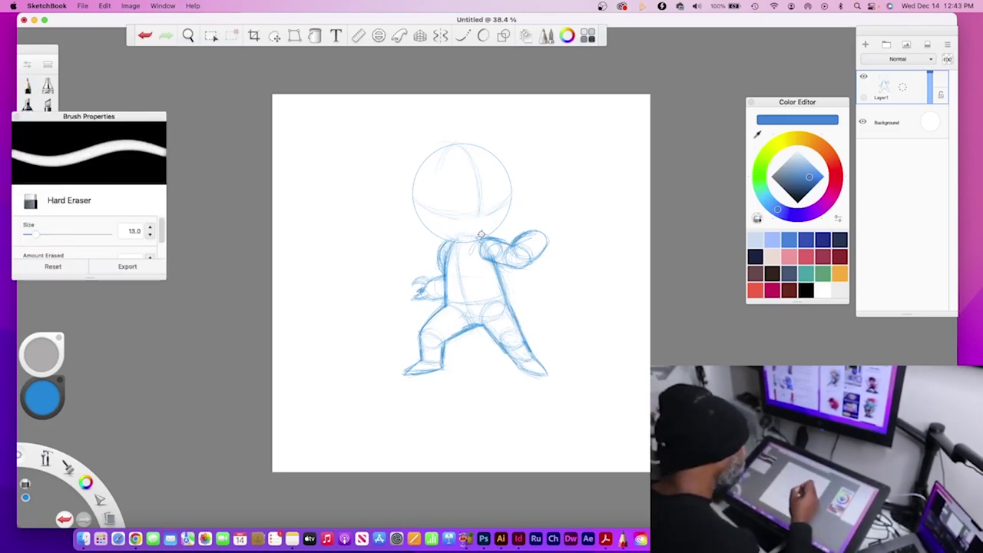
key("b")
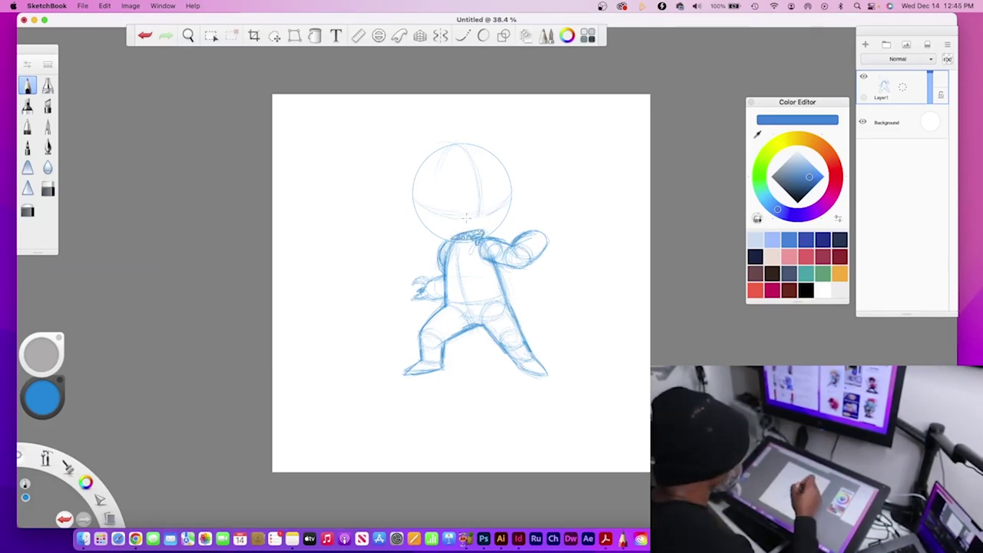
Step: Draw the eye line and angry right and left eye shapes, removing a stray stroke
left_click_drag(427, 193, 509, 198)
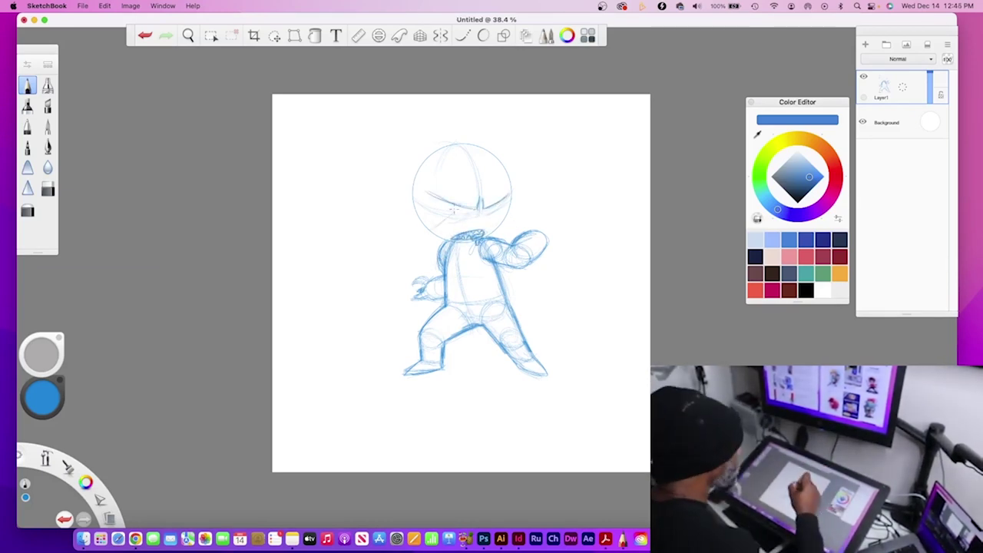
left_click_drag(444, 232, 477, 191)
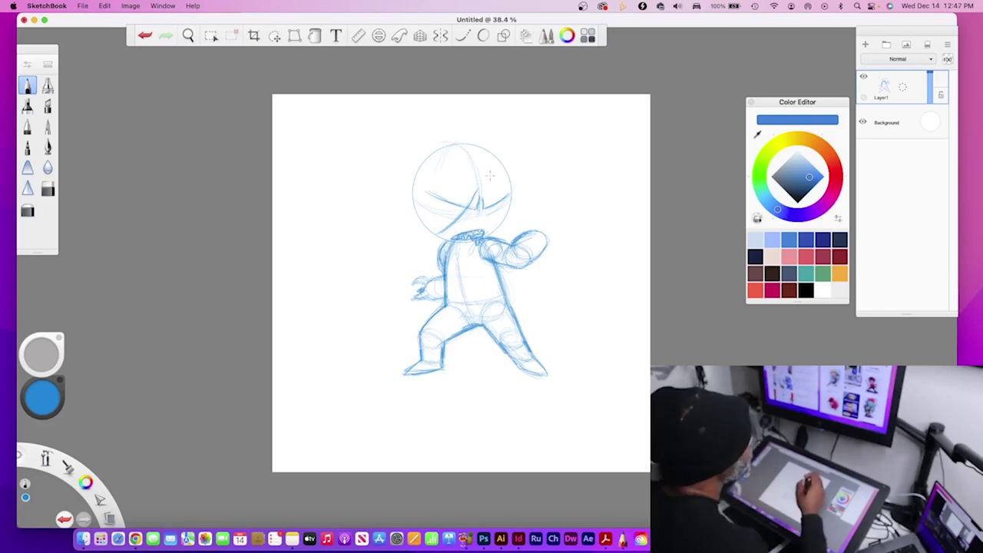
left_click_drag(487, 215, 506, 219)
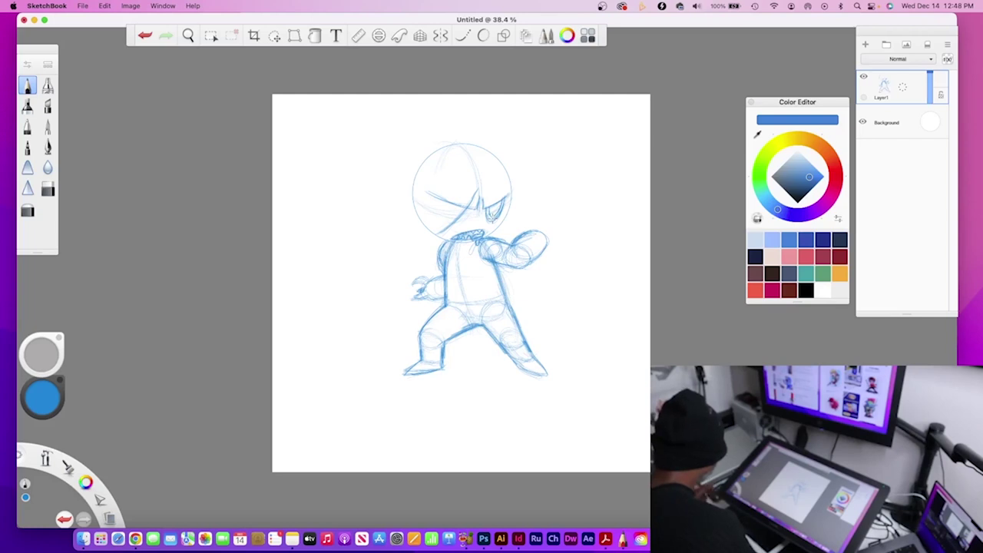
mouse_move(492, 201)
left_mouse_down()
mouse_move(504, 217)
mouse_move(450, 223)
mouse_move(488, 232)
left_mouse_up()
left_click_drag(457, 201, 437, 216)
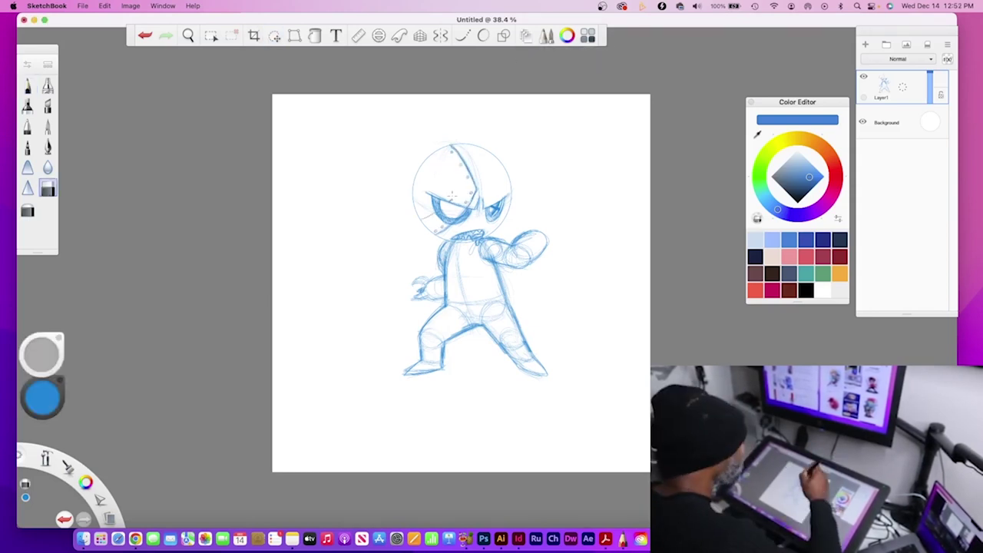
key("ctrl+z")
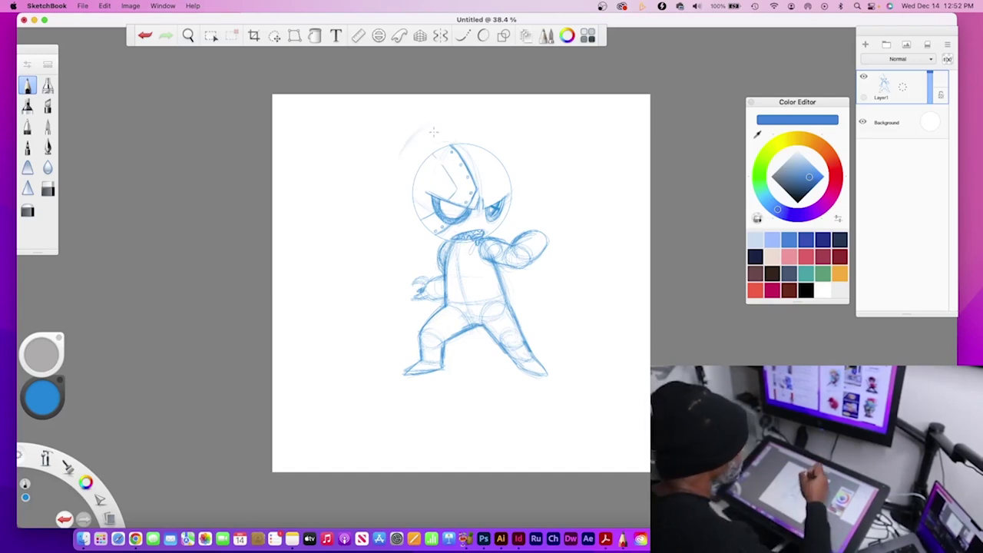
Step: Sketch a spiky crown above the head and trim its tips with the eraser
left_click_drag(436, 125, 447, 147)
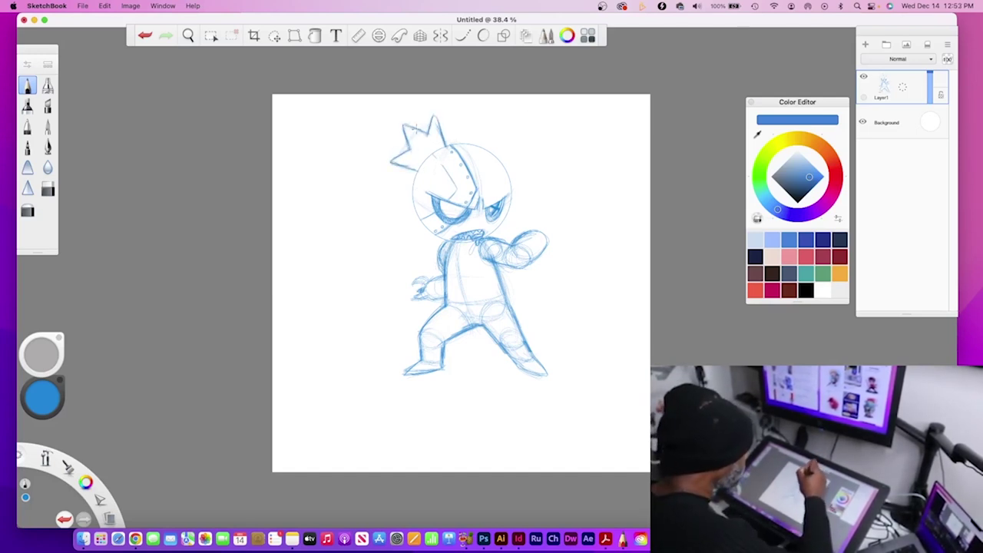
mouse_move(433, 115)
left_mouse_down()
mouse_move(444, 142)
mouse_move(434, 123)
left_mouse_up()
key("e")
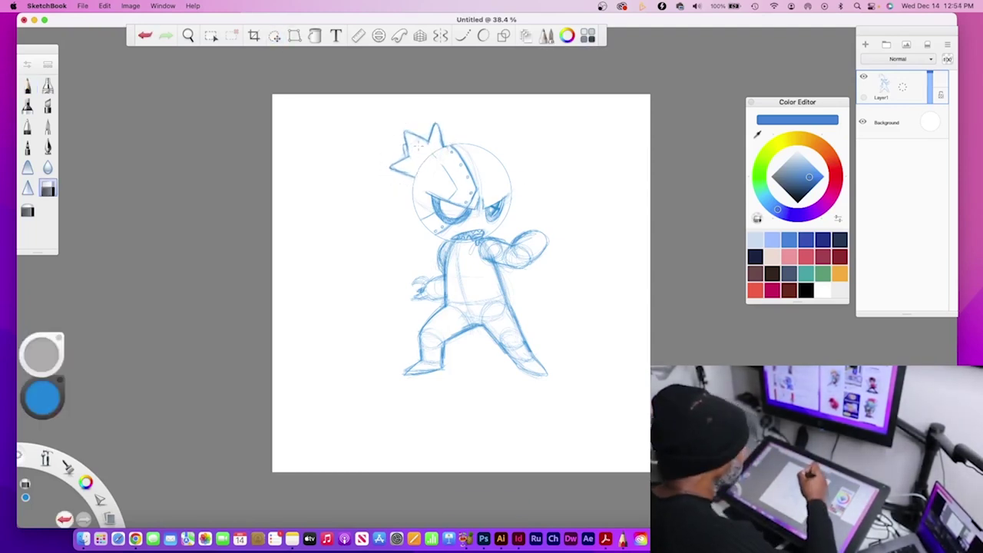
key("e")
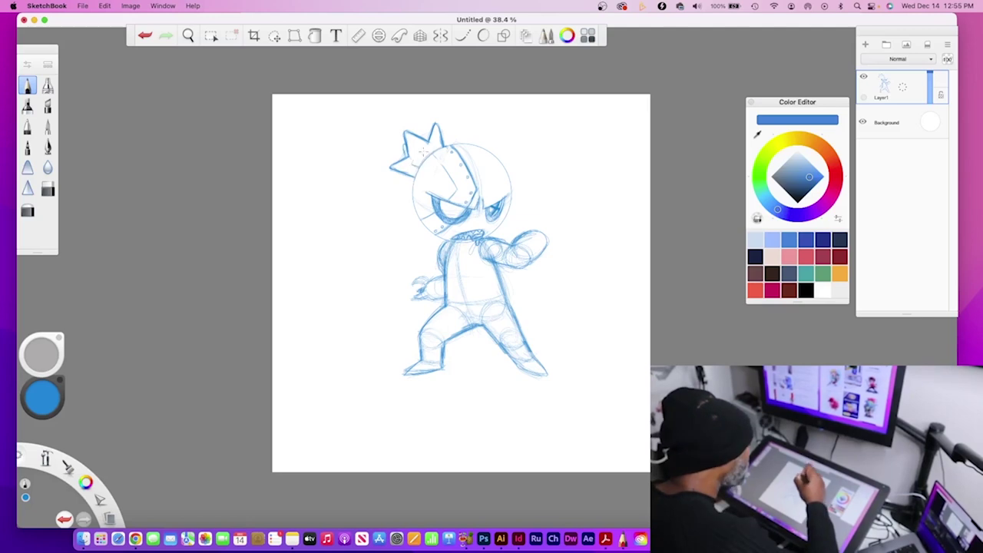
Step: Darken the head's left outline and sketch around the raised fist and arm
left_click_drag(414, 178, 414, 206)
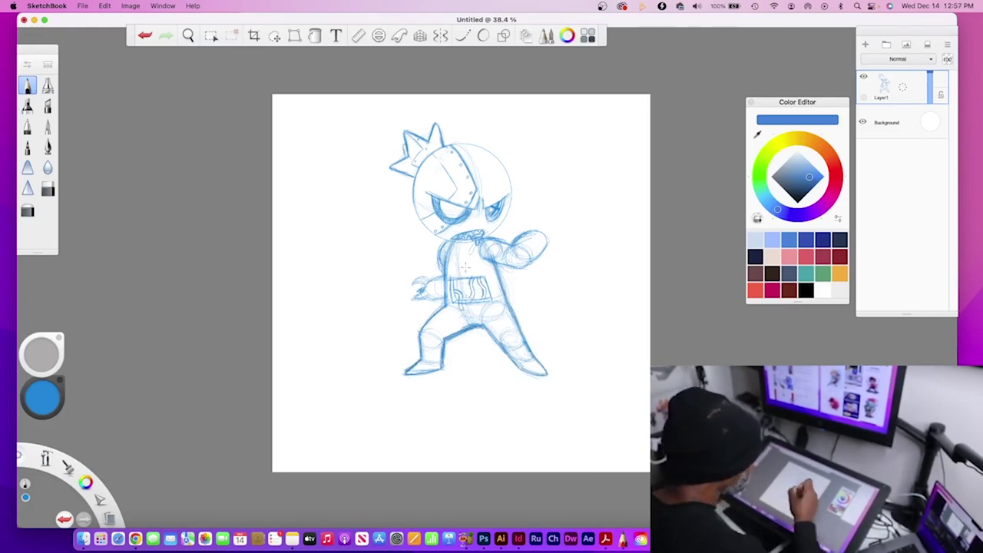
left_click_drag(522, 254, 546, 235)
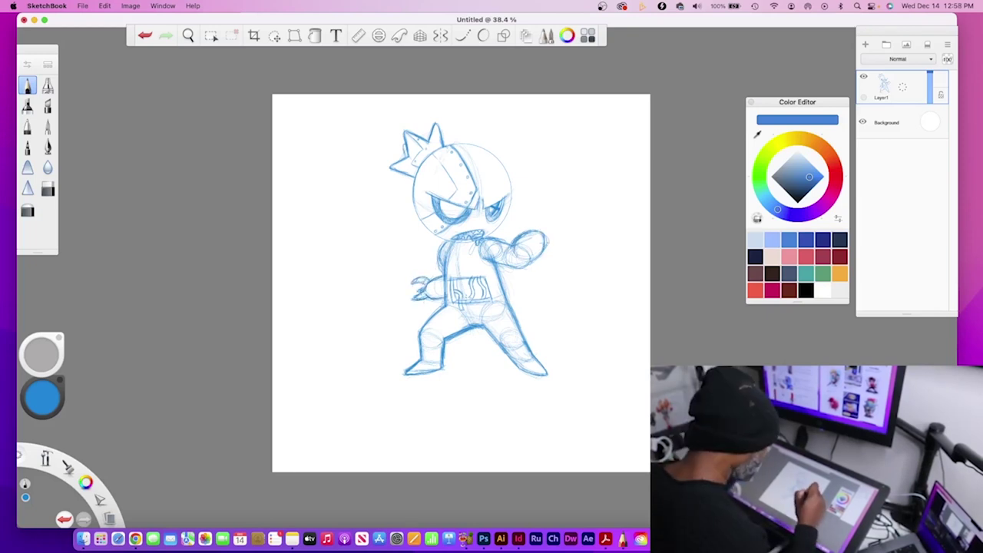
left_click_drag(499, 265, 541, 253)
Step: Add head-side and jaw strokes, a ground line under the feet, and shift the sketch down-left
left_click_drag(451, 231, 414, 200)
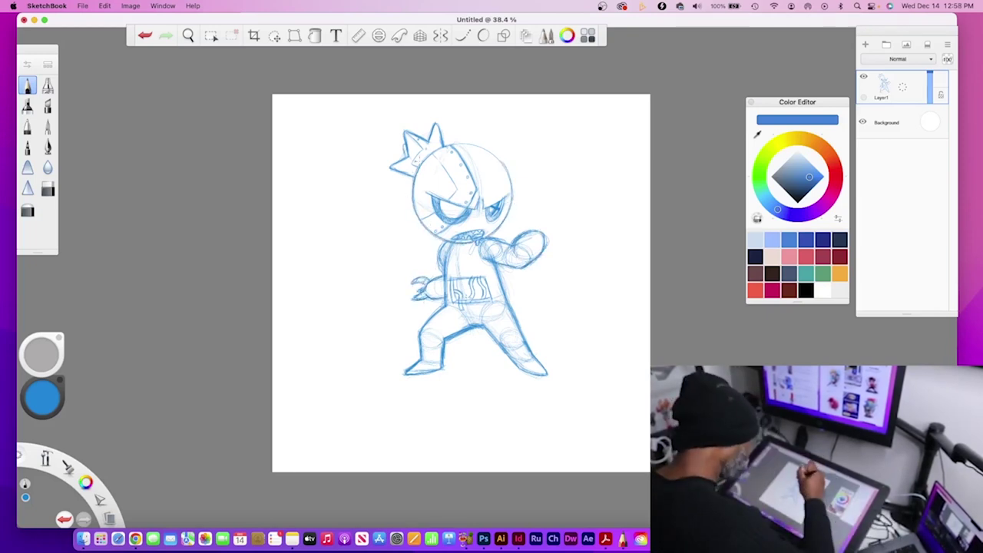
mouse_move(430, 151)
left_mouse_down()
mouse_move(414, 178)
mouse_move(474, 143)
mouse_move(507, 207)
left_mouse_up()
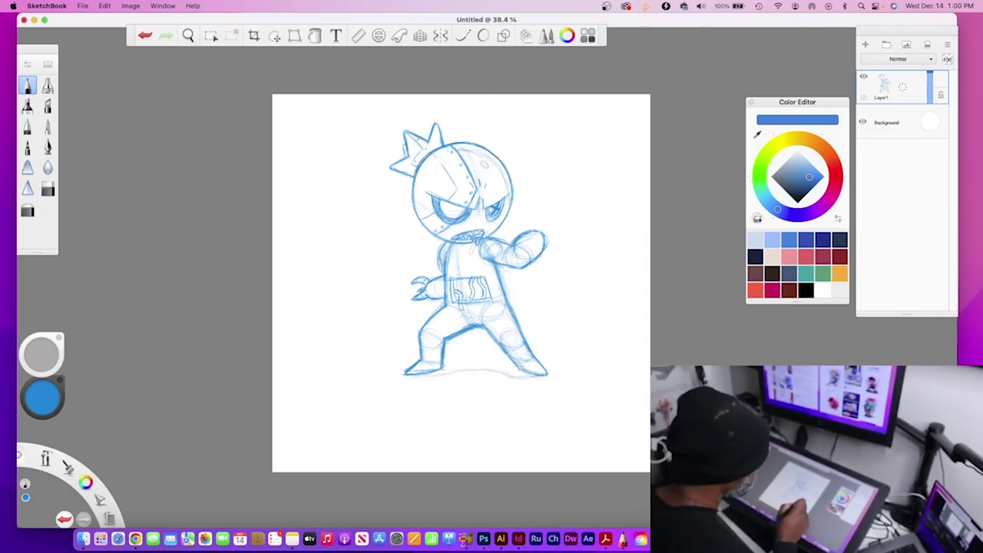
left_click_drag(519, 369, 461, 369)
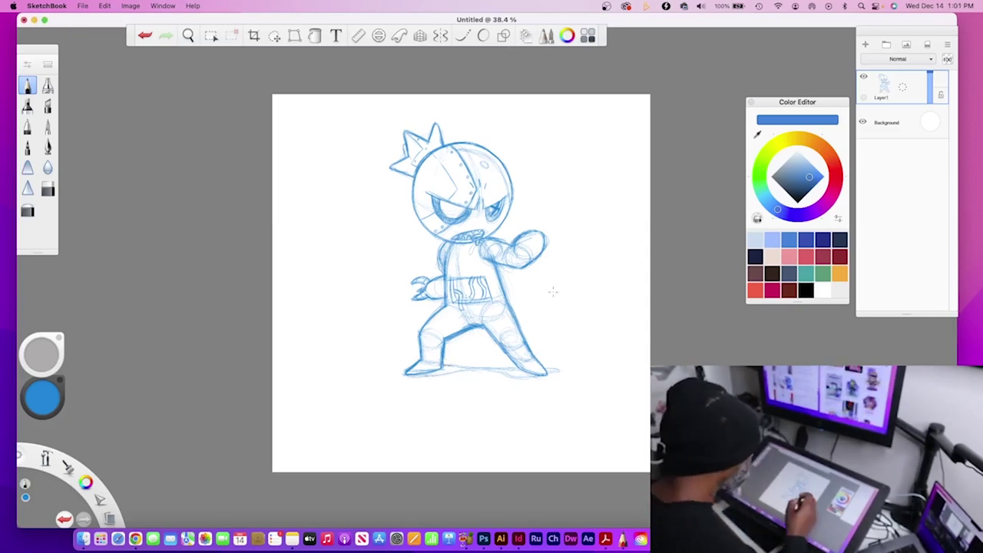
left_click_drag(497, 319, 487, 340)
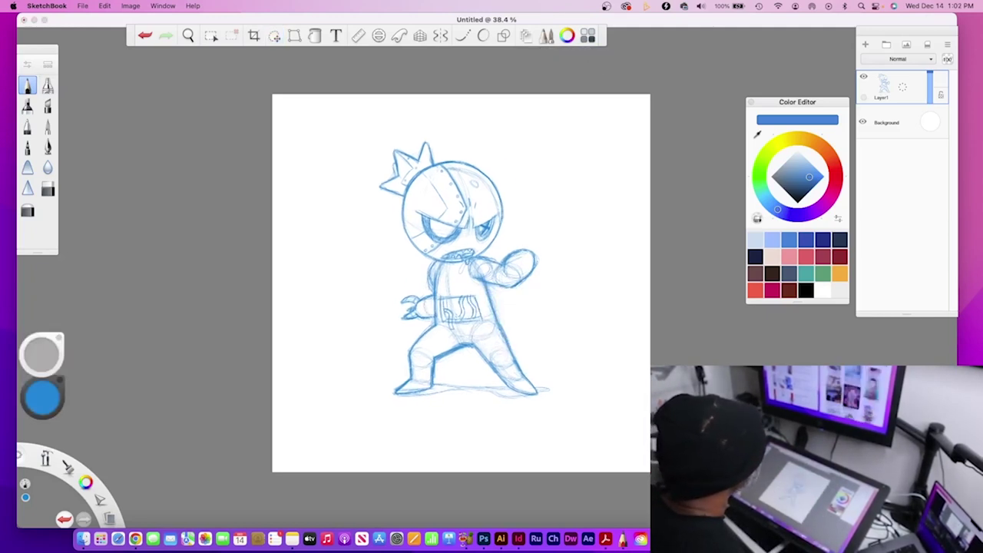
Step: Add a ground stroke and darken the base's edges, corners, front hatching and top marks
left_click_drag(420, 412, 366, 400)
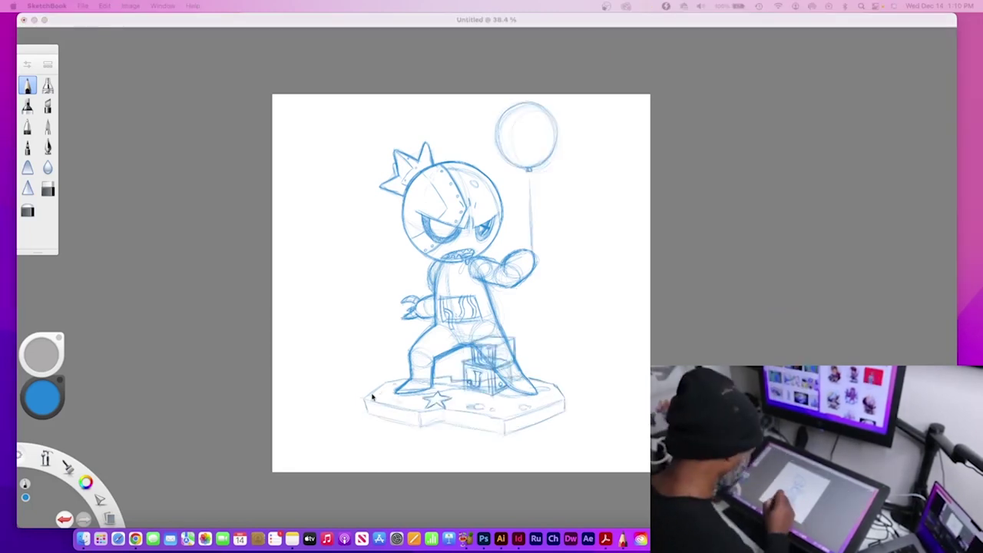
left_click_drag(442, 421, 516, 434)
left_click_drag(565, 392, 533, 427)
left_click_drag(365, 399, 423, 378)
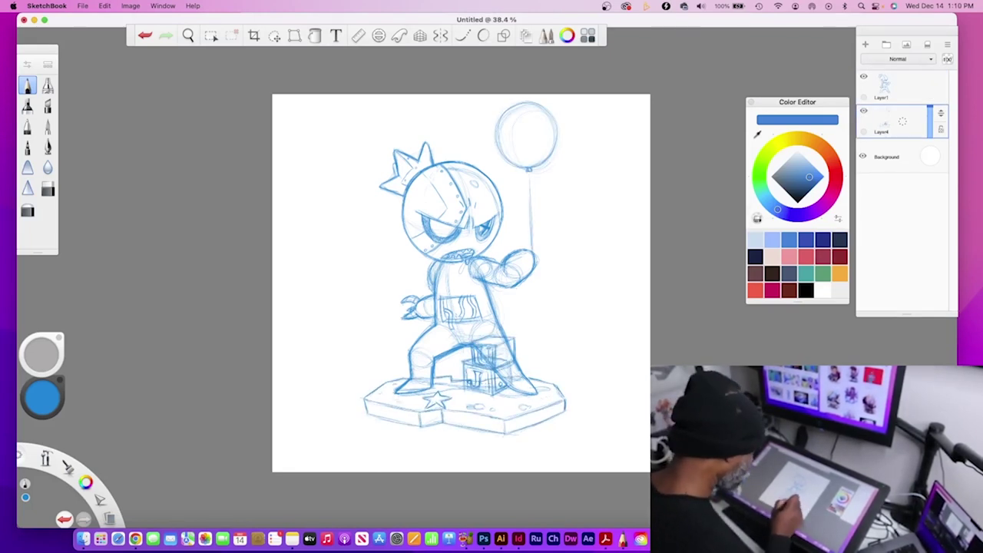
left_click_drag(421, 413, 442, 424)
left_click_drag(366, 401, 371, 418)
left_click_drag(386, 395, 403, 385)
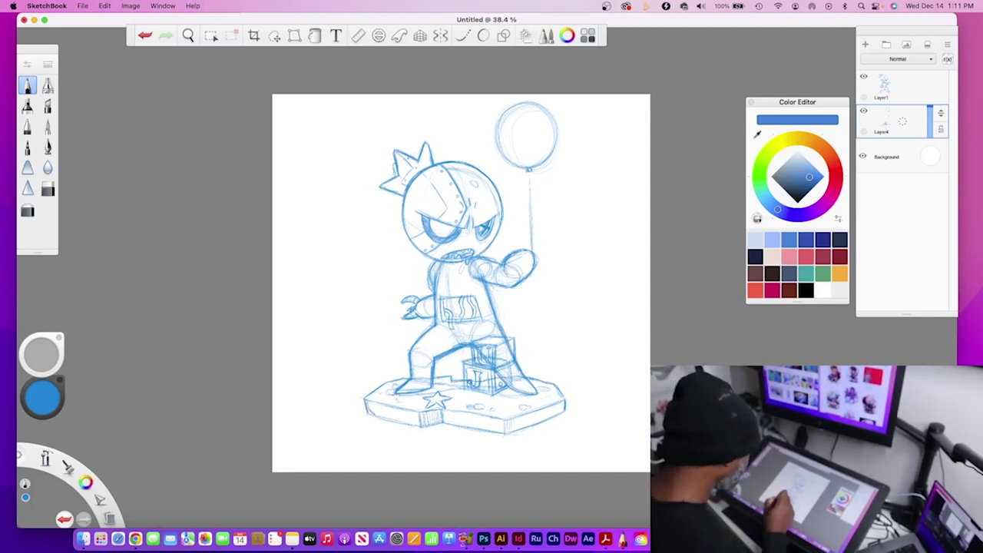
left_click_drag(464, 398, 491, 400)
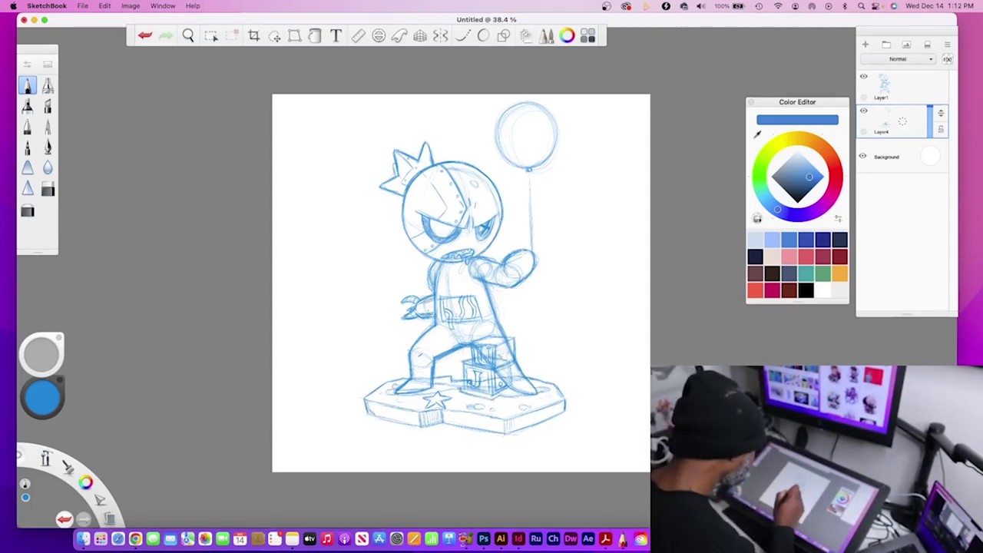
Step: Save the sketch as Blue_Rainbow Friends.psd in a new Desktop folder Frankbrox_ep29
left_click(82, 6)
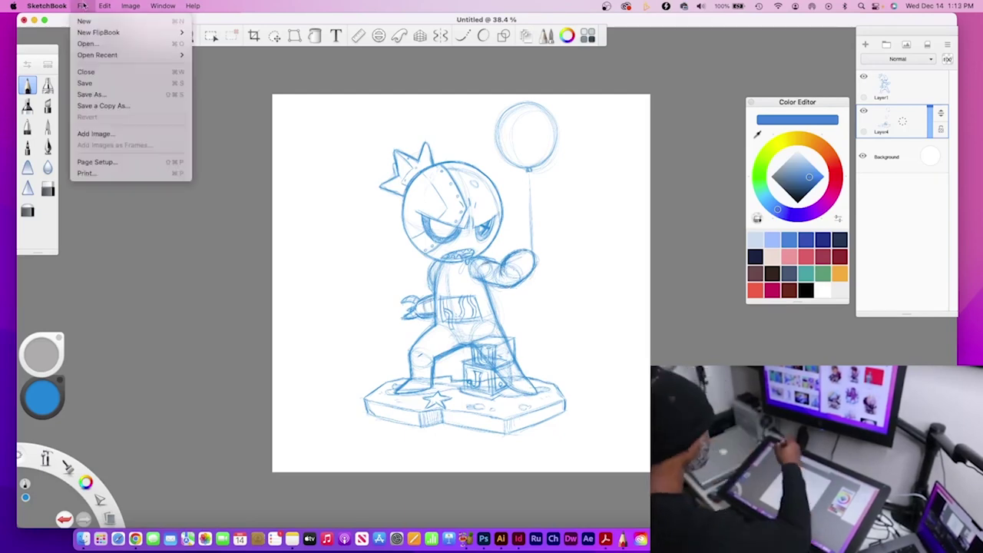
left_click(88, 84)
scroll(417, 200, "down", 5)
left_click(384, 298)
type("Fra")
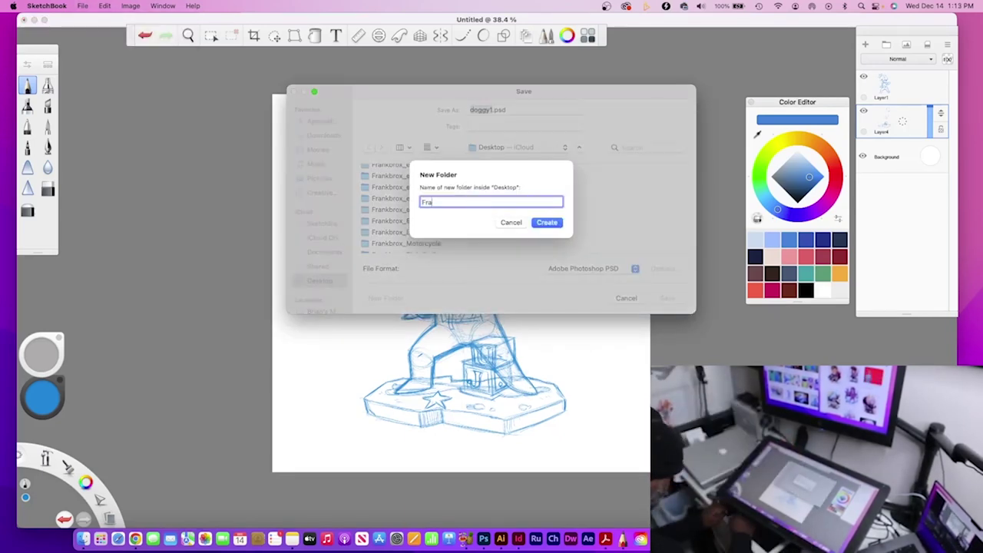
type("pe29")
key("Return")
type("Blue_Rain")
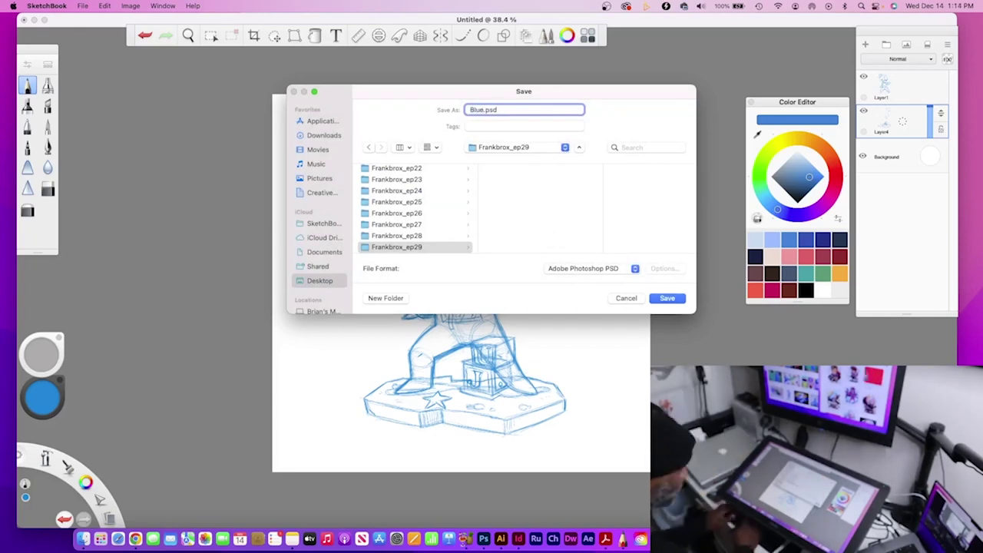
type("bow Friends")
key("Return")
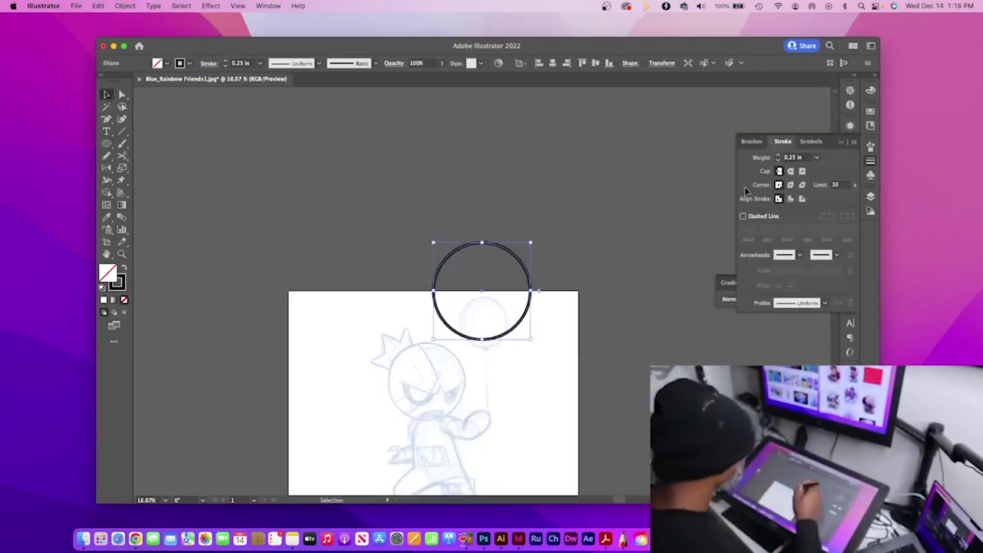
Step: Drag the circle's bottom anchor down to form the balloon shape
key("a")
left_click_drag(483, 339, 485, 348)
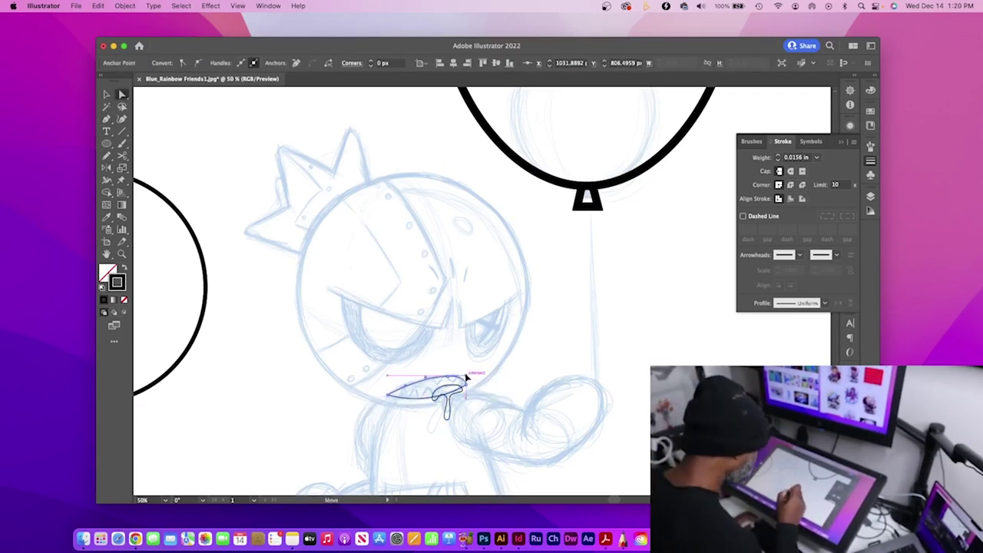
Step: Draw the right and left angry eyebrows as solid black wedges
key("p")
left_click(459, 301)
left_click(462, 328)
left_click(520, 292)
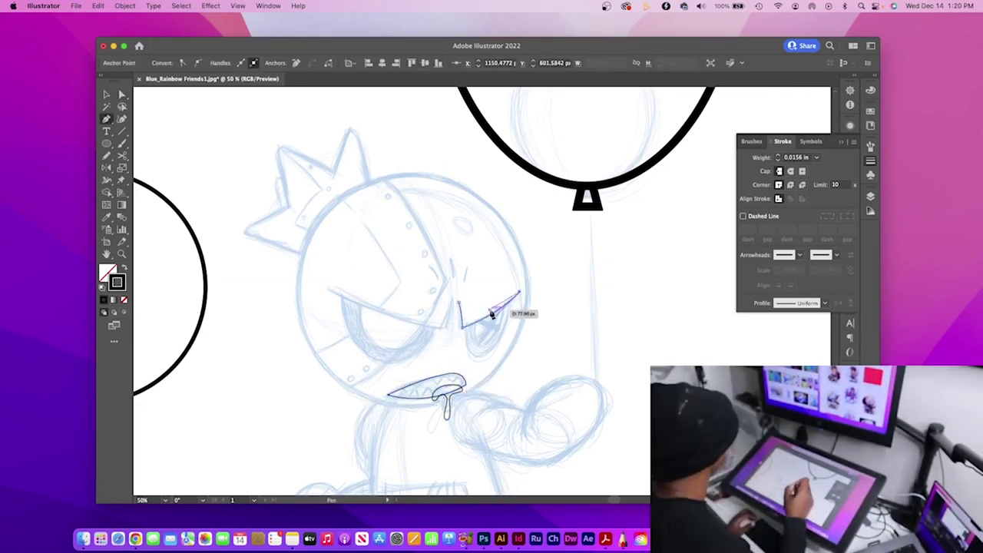
left_click(458, 302)
key("shift+x")
left_click(450, 303)
left_click(443, 328)
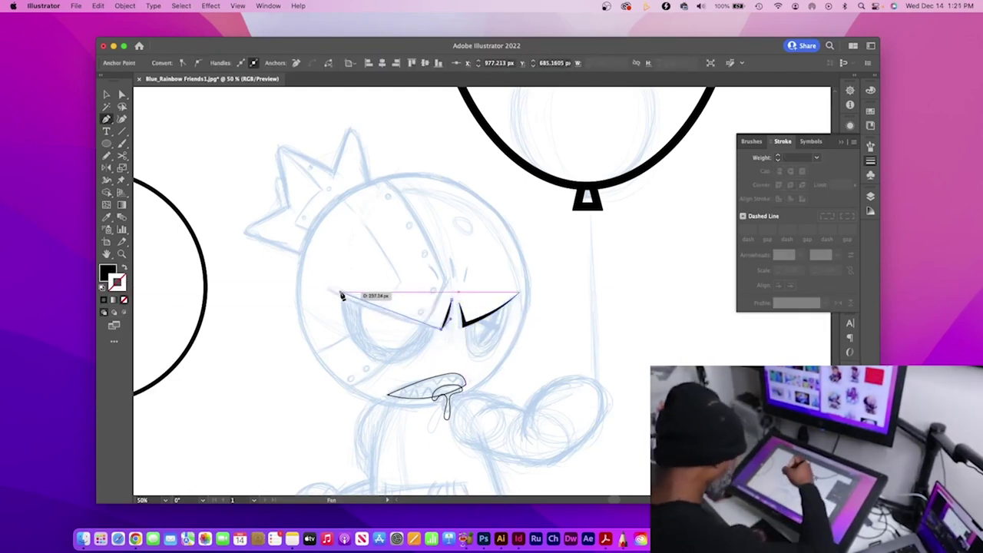
left_click(329, 288)
left_click(449, 303)
key("ctrl+shift+a")
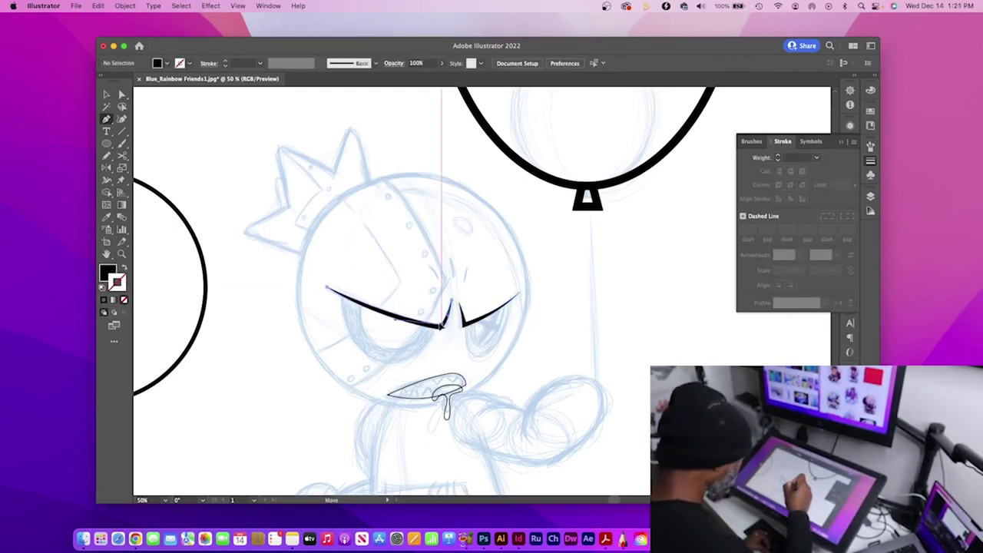
Step: Outline the right eye and fill its pupil black
left_click(464, 325)
left_click_drag(474, 358, 482, 356)
key("shift+x")
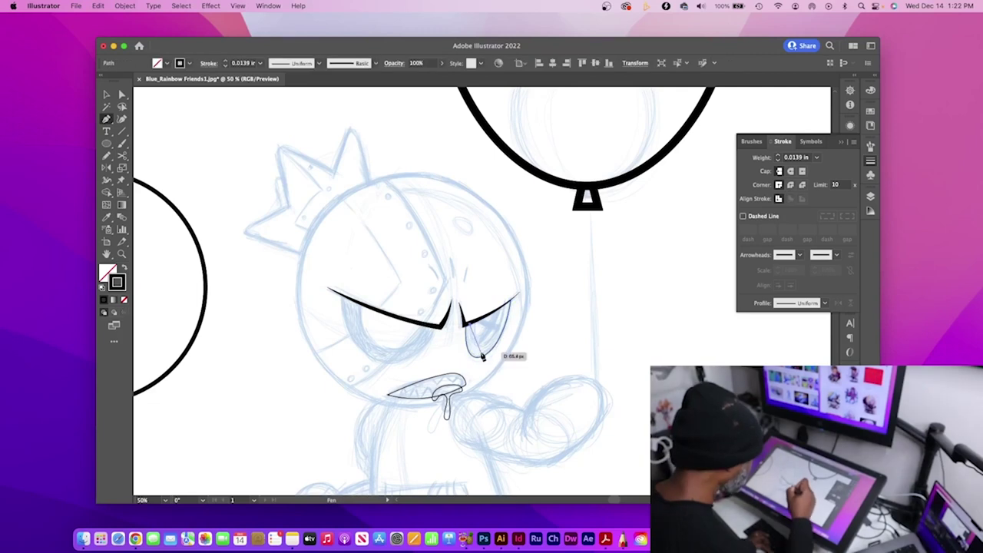
left_click_drag(507, 303, 516, 303)
left_click(463, 325)
key("ctrl+shift+a")
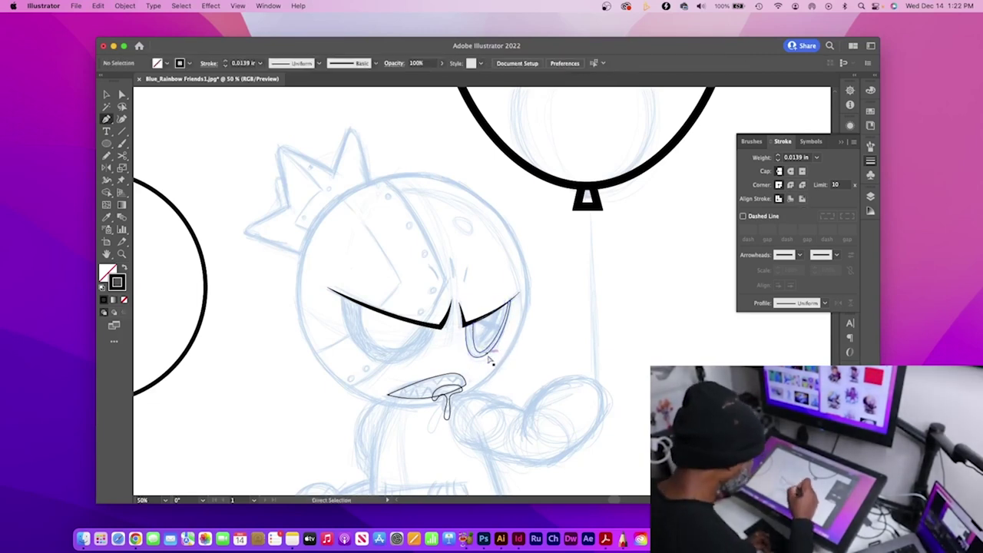
left_click(474, 307)
left_click(509, 304)
key("shift+x")
left_click(478, 355)
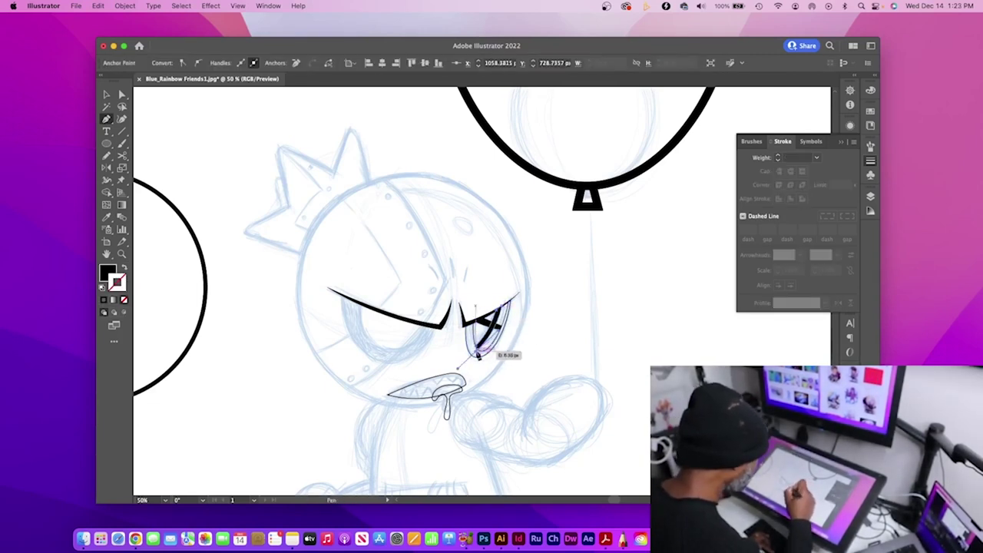
Step: Draw the left eye shape and fill it black
key("ctrl+equal")
key("ctrl+equal")
key("ctrl+equal")
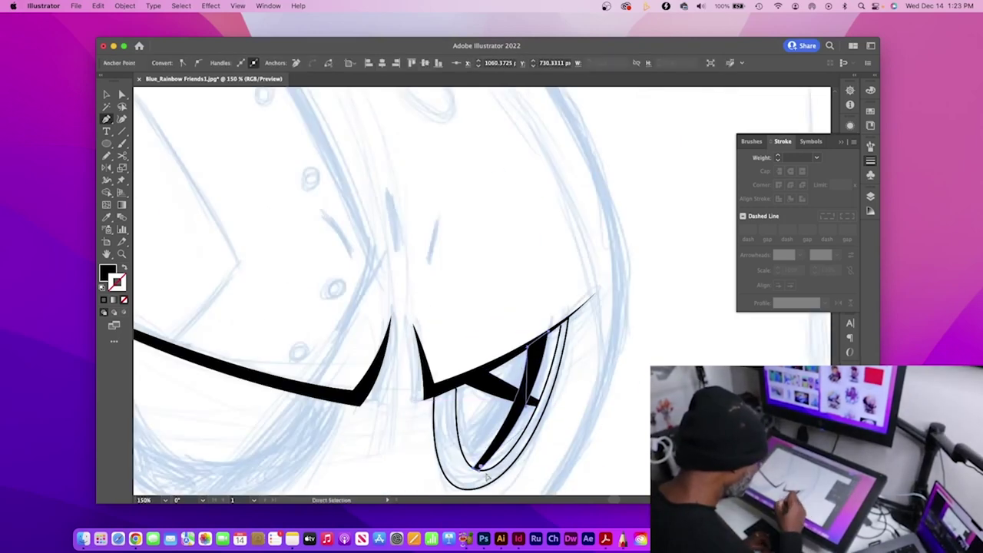
key("ctrl+minus")
key("ctrl+minus")
key("ctrl+minus")
key("v")
key("shift+x")
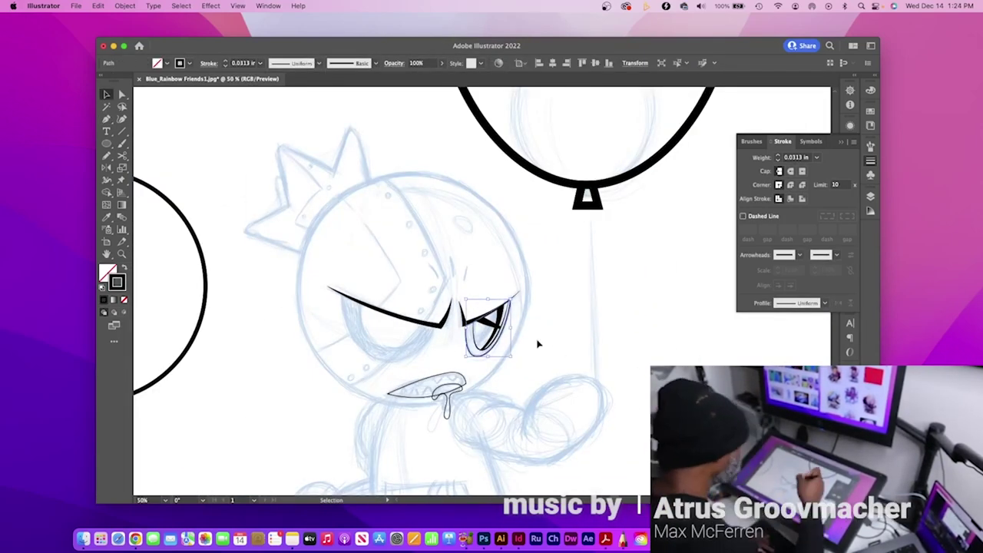
left_click_drag(538, 344, 651, 339)
key("p")
left_click(458, 297)
left_click(499, 355)
left_click(530, 346)
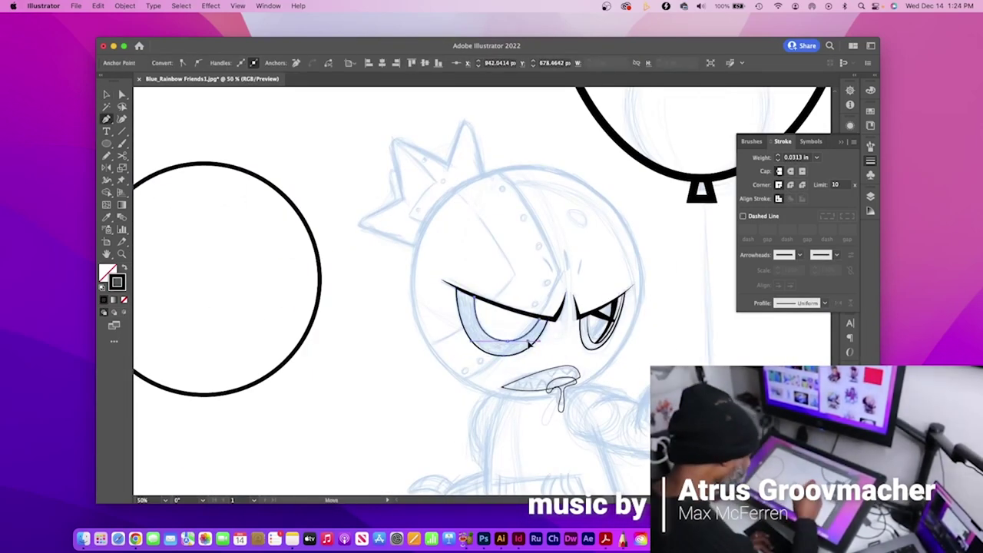
key("v")
key("shift+x")
key("ctrl+shift+a")
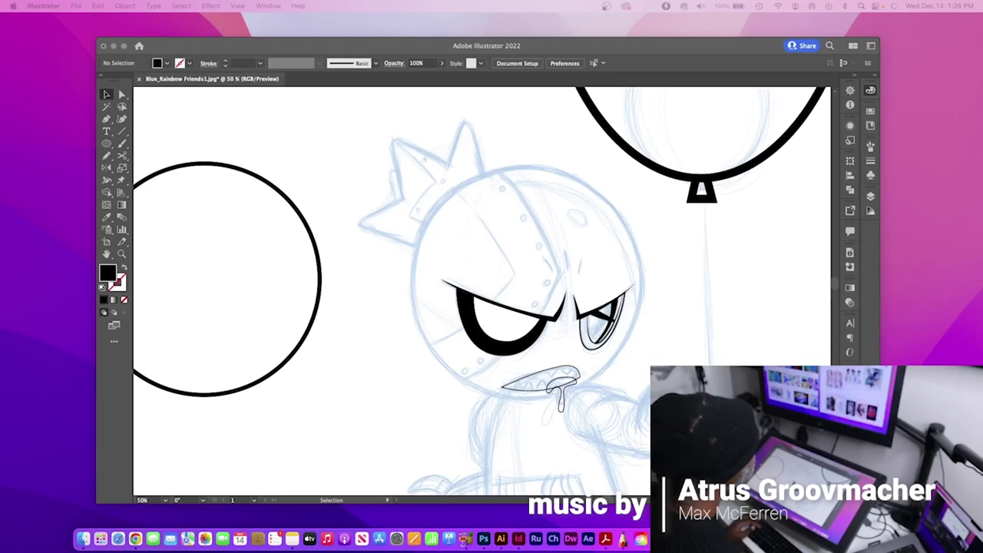
Step: Draw a zigzag teeth path in the mouth and fill the mouth black
left_click(200, 248)
key("p")
key("d")
key("ctrl+1")
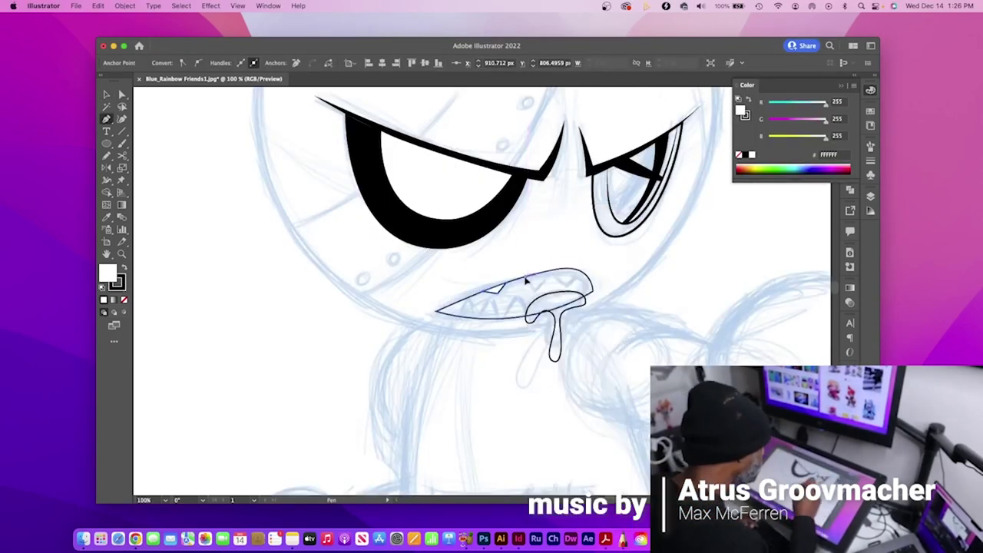
left_click(572, 281)
left_click(461, 311)
left_click(492, 314)
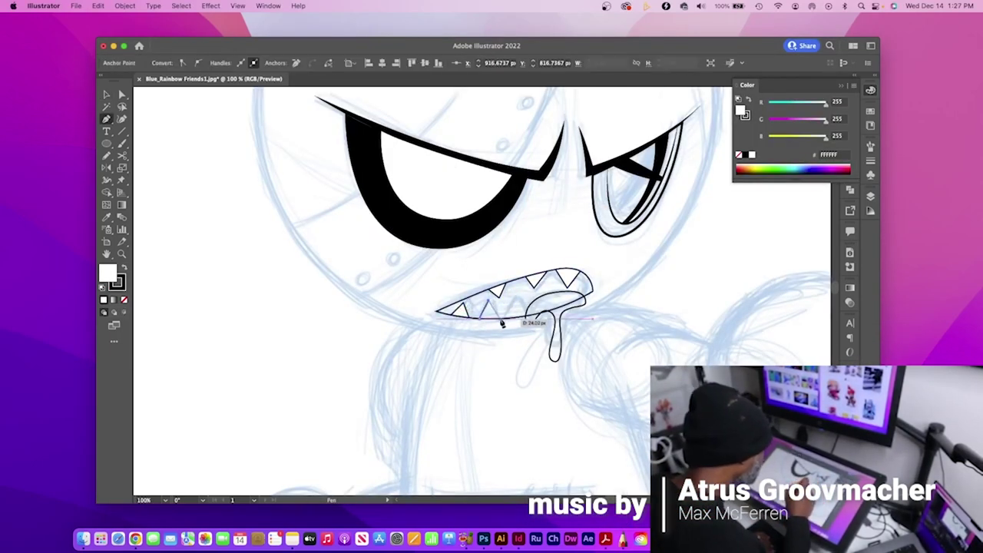
left_click(528, 311)
key("v")
key("shift+x")
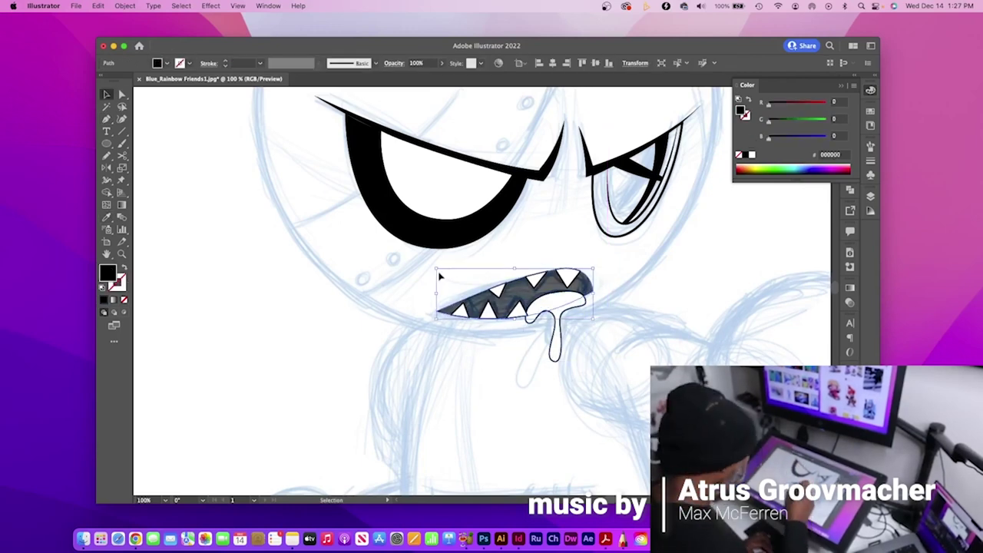
Step: Bring the drool in front, nudge its lower anchor, and move the spare circle onto the head
left_click(561, 311)
key("ctrl+shift+bracketright")
key("a")
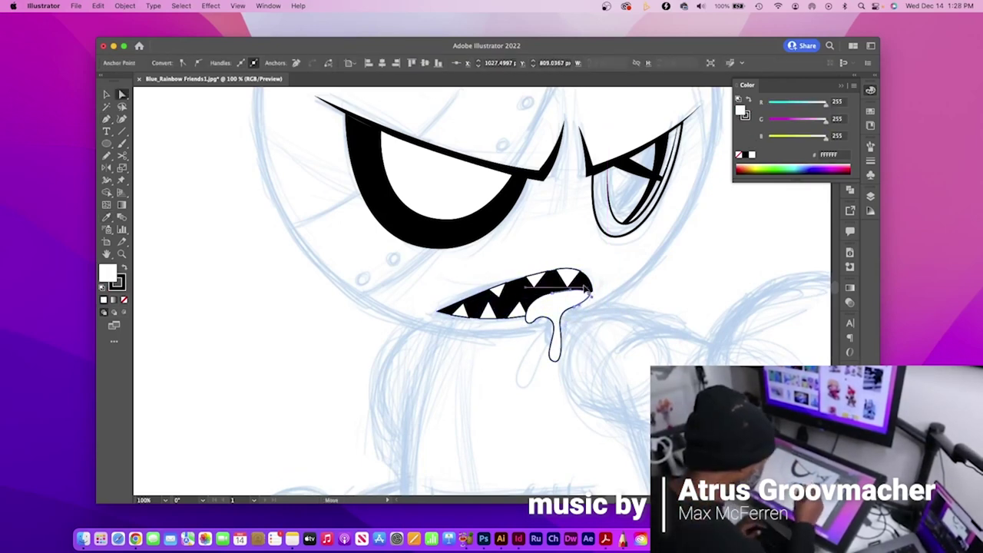
left_click_drag(555, 357, 559, 357)
left_click(576, 338)
key("v")
key("ctrl+F10")
key("ctrl+minus")
key("ctrl+minus")
key("ctrl+minus")
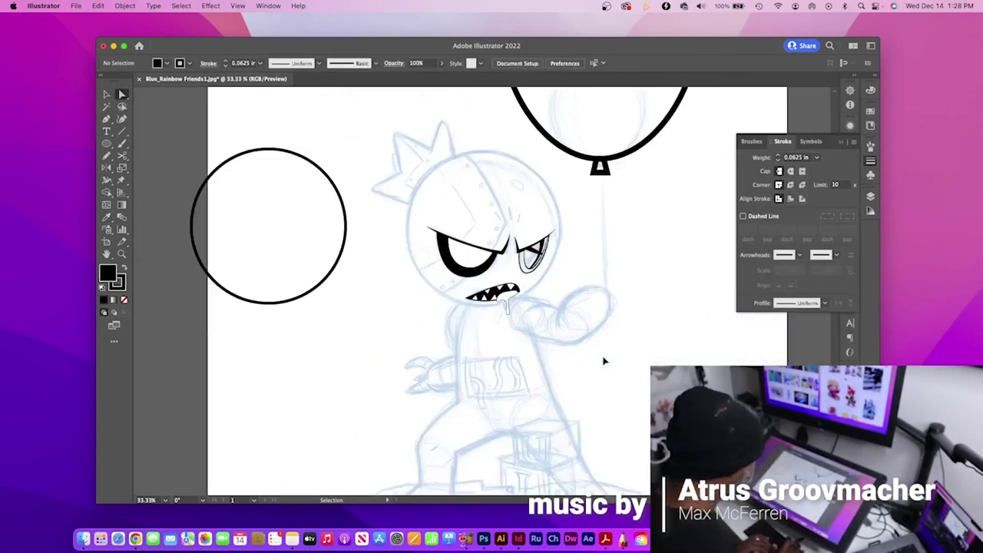
mouse_move(336, 264)
left_mouse_down()
mouse_move(548, 265)
mouse_move(596, 392)
left_mouse_up()
Step: Draw the balloon string up to the knot
scroll(548, 265, "up", 5)
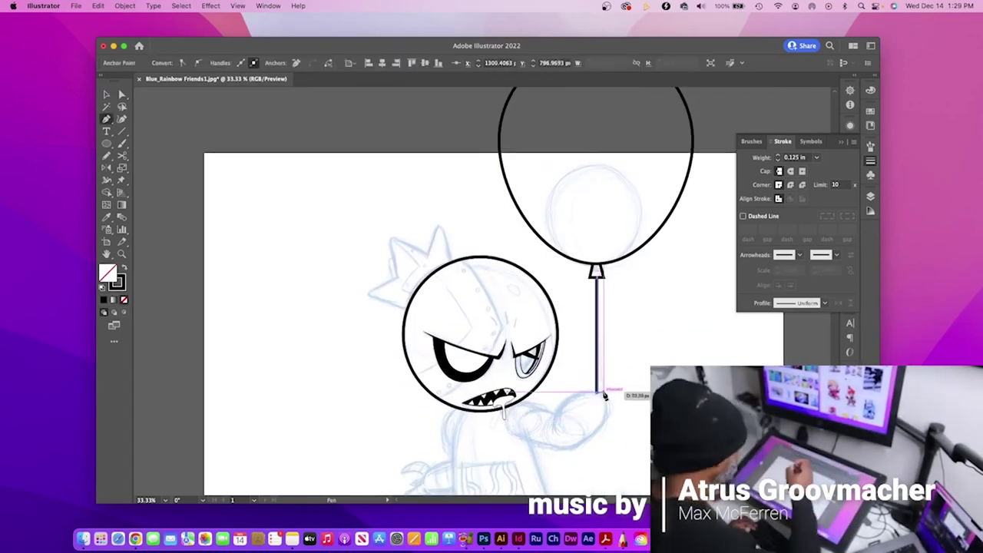
key("ctrl+plus")
key("p")
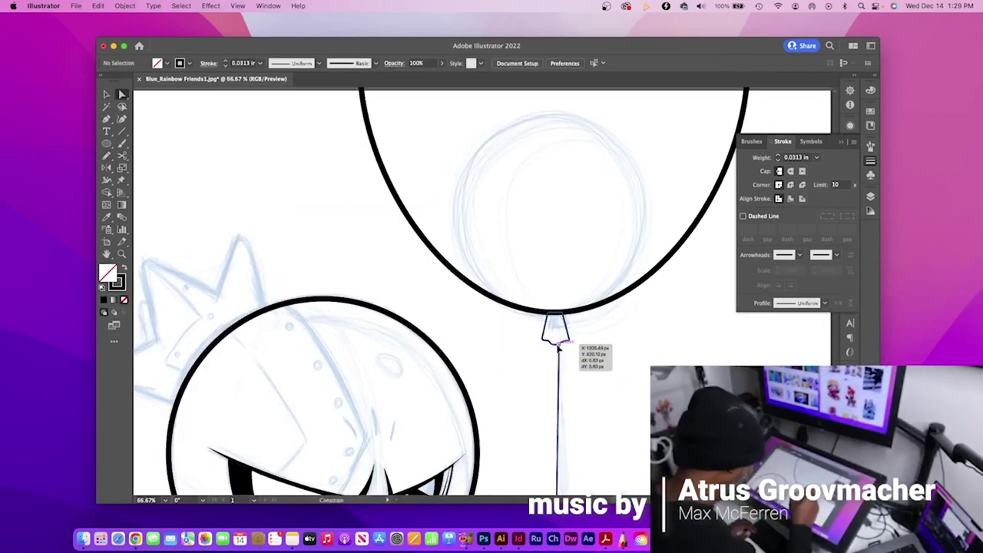
left_click_drag(551, 332, 558, 313)
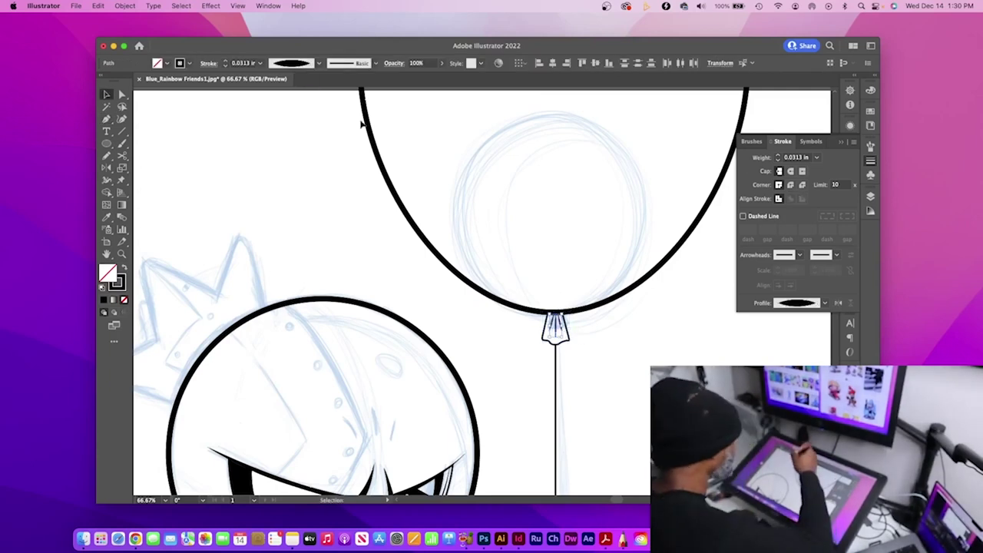
key("ctrl+0")
Step: Draw a curved helmet seam across the face and add a small rivet circle
scroll(579, 351, "up", 3)
key("p")
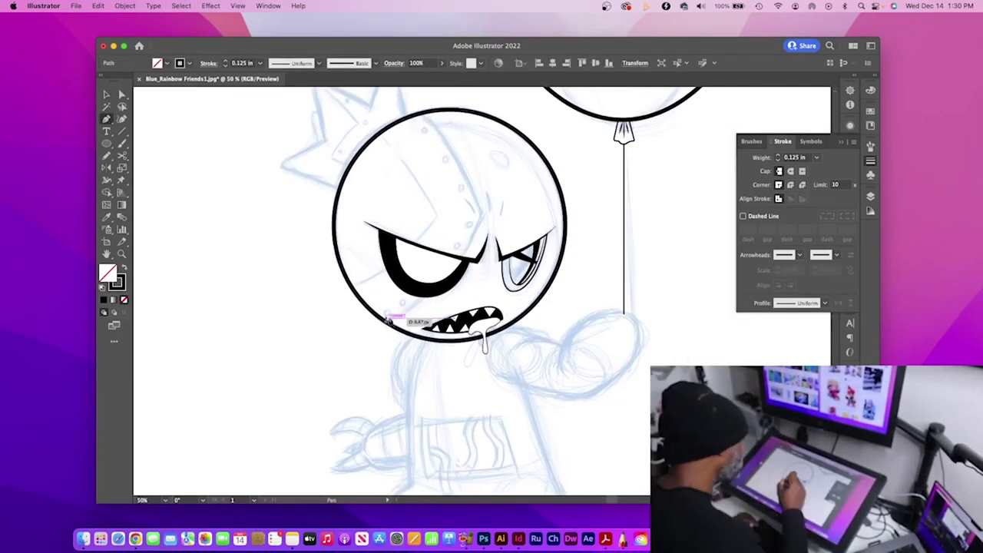
scroll(461, 307, "up", 3)
left_click(327, 427)
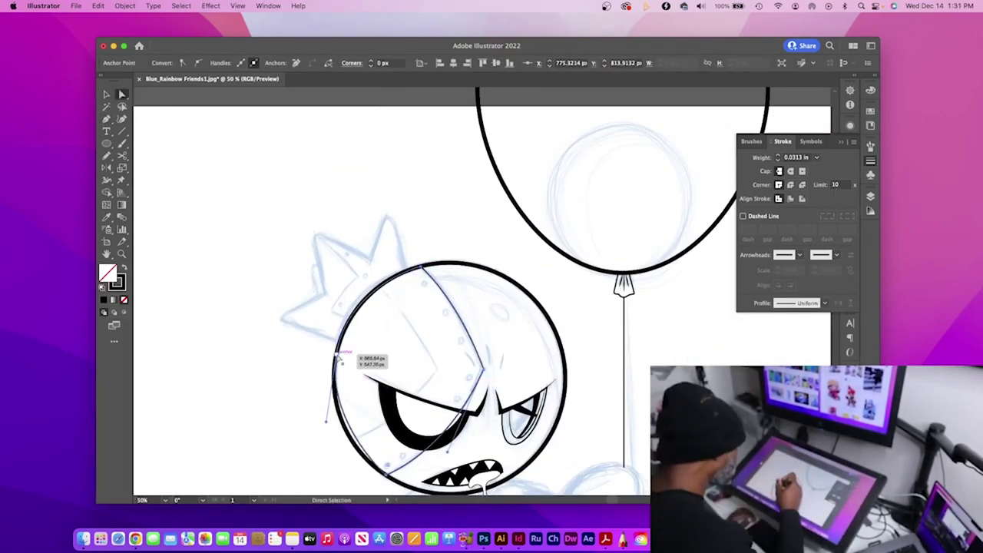
left_click(403, 254, "ctrl")
key("v")
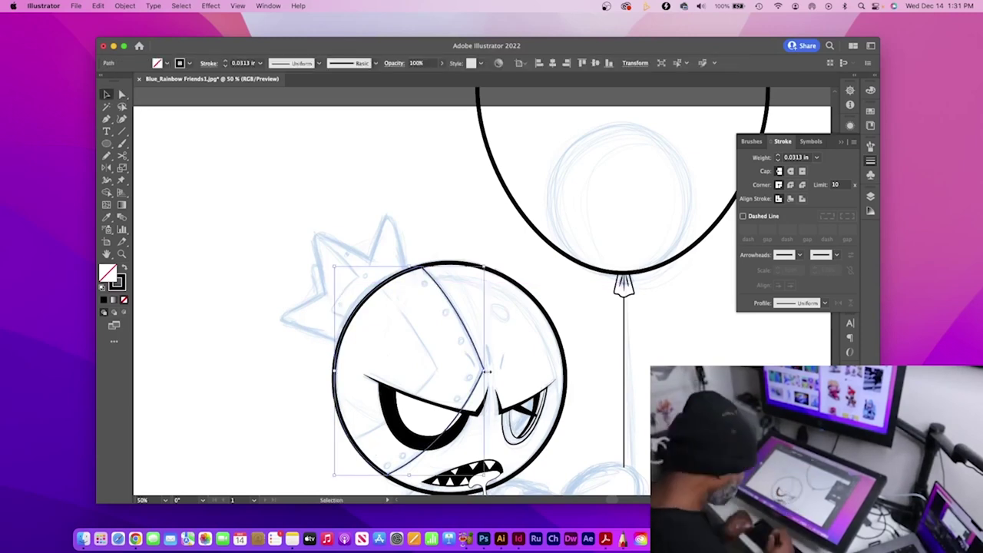
left_click(475, 324)
key("l")
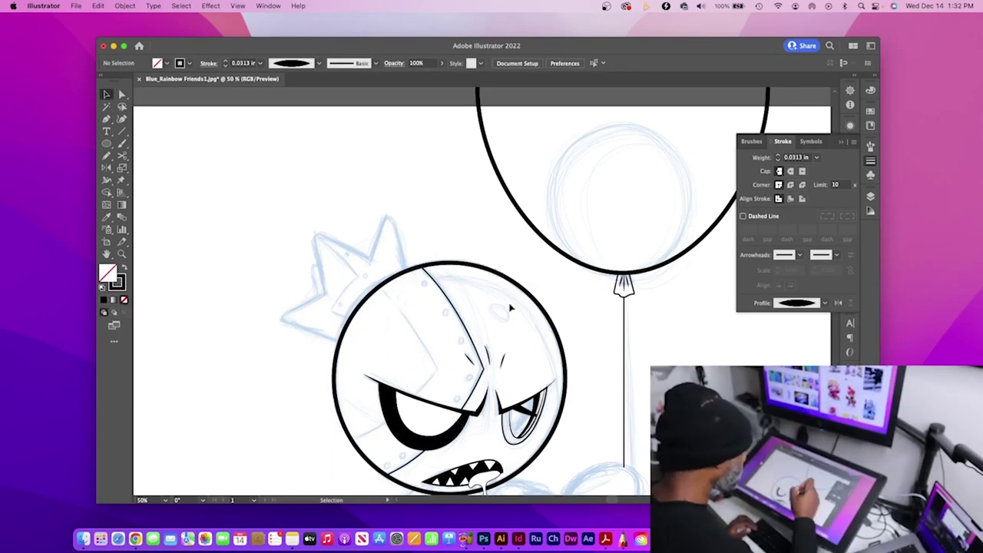
left_click_drag(493, 303, 510, 321)
Step: Curve another seam down the helmet and copy a helmet detail near the lower-left rim
scroll(562, 410, "down", 5)
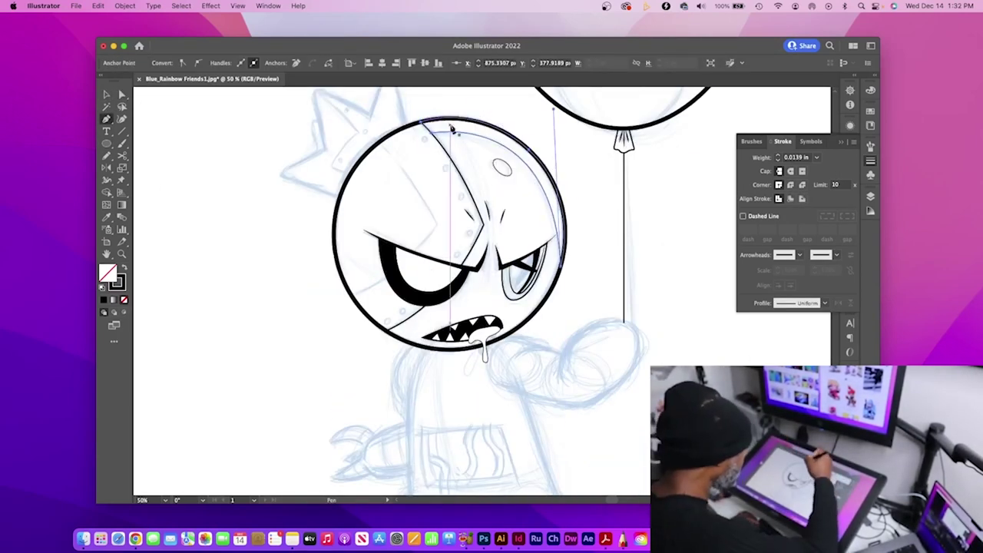
left_click(382, 146)
mouse_move(434, 221)
left_mouse_down()
mouse_move(442, 238)
mouse_move(393, 275)
left_mouse_up()
key("v")
left_click_drag(426, 141, 446, 173)
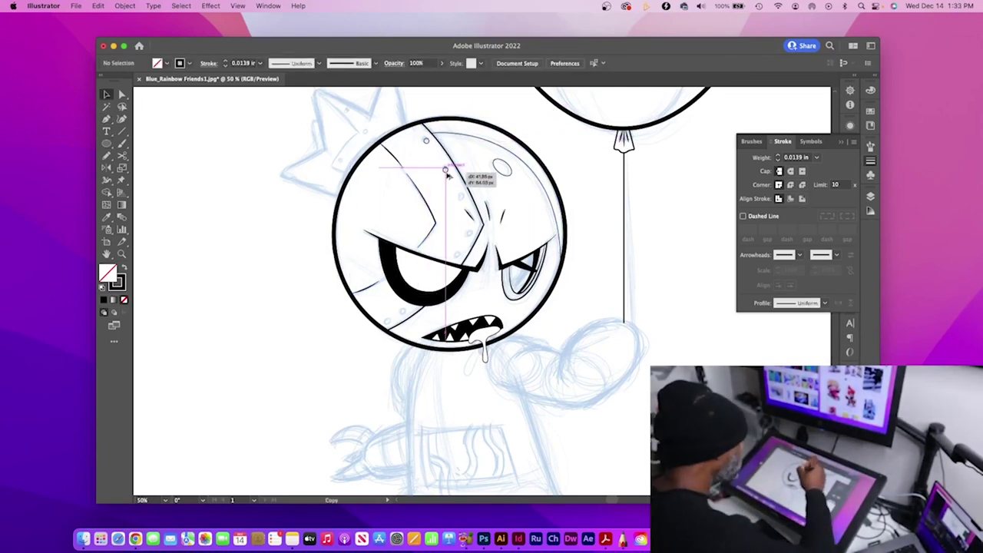
left_click_drag(466, 211, 402, 313)
left_click_drag(475, 227, 389, 325)
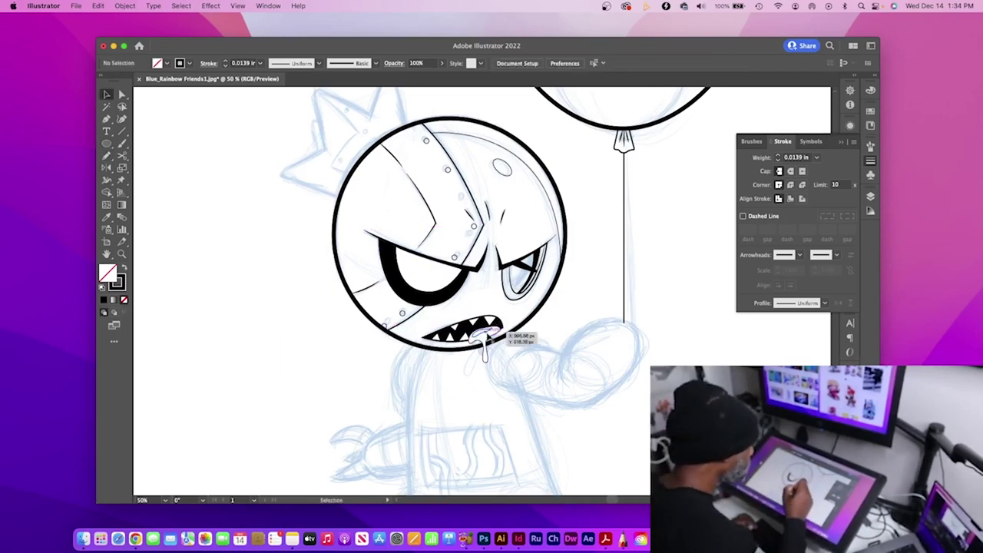
scroll(486, 338, "up", 5)
scroll(485, 338, "down", 5)
Step: Save the artwork as an Illustrator .ai file
scroll(519, 330, "up", 3)
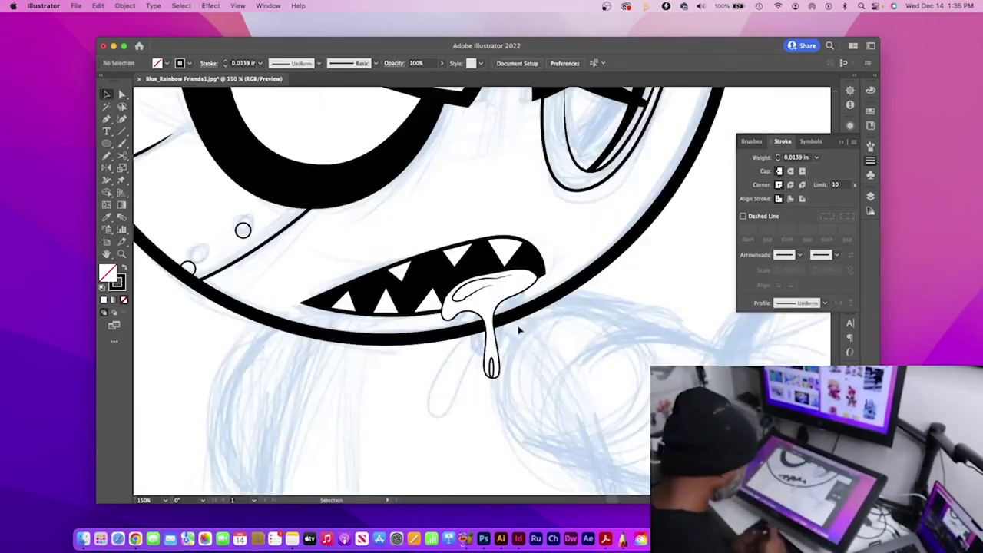
scroll(519, 331, "down", 5)
scroll(533, 413, "down", 3)
key("super+s")
key("Return")
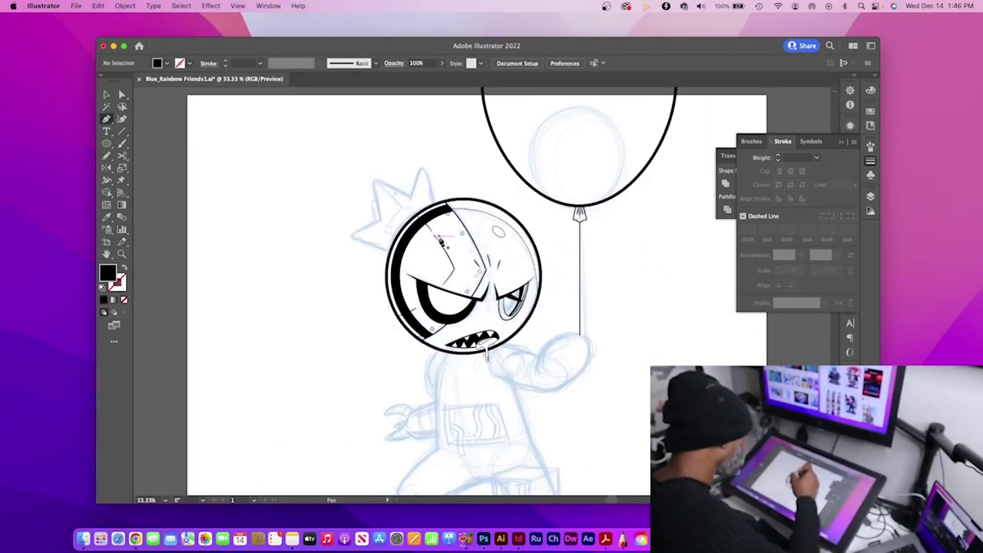
Step: Start a solid black panel shape on the helmet plate
key("super+equal")
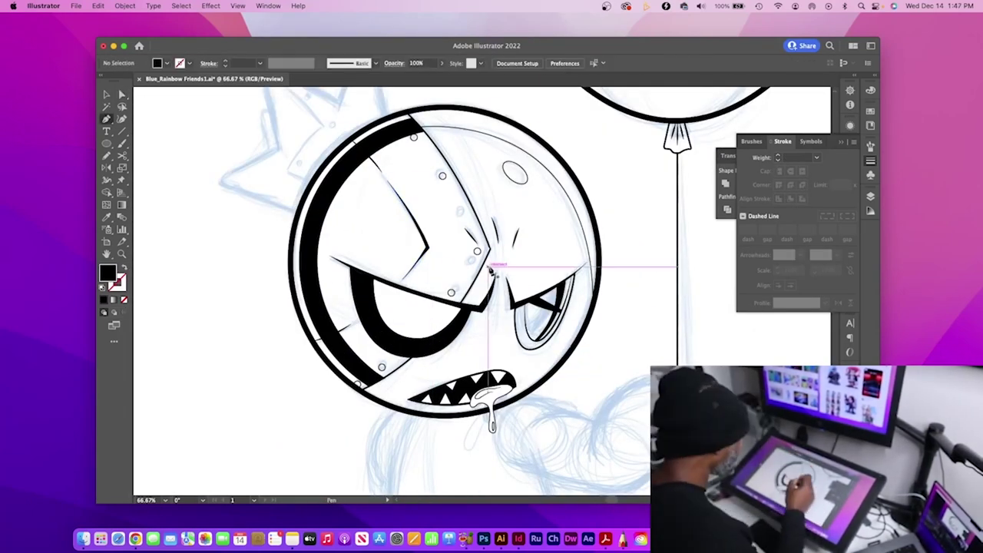
left_click(452, 314)
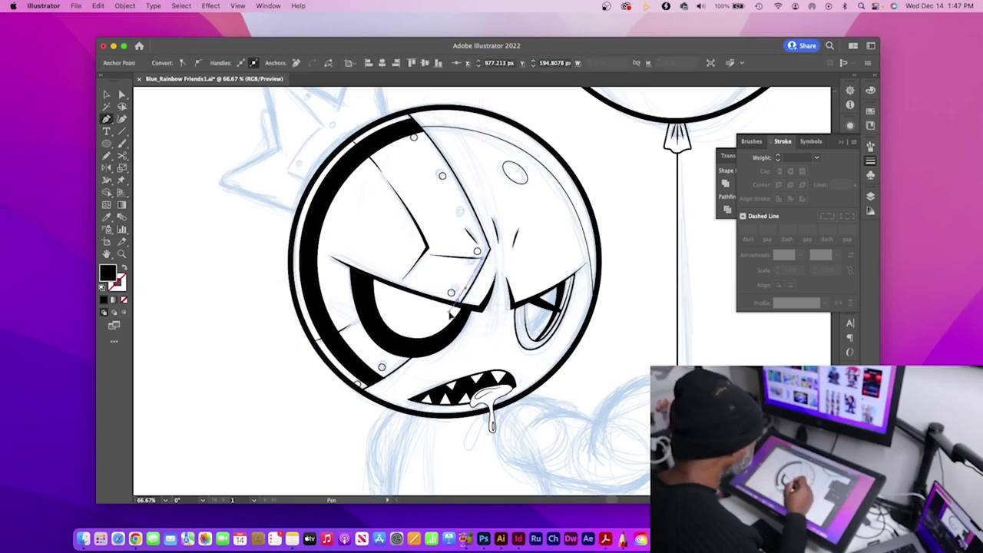
key("super+equal")
key("super+equal")
key("super+equal")
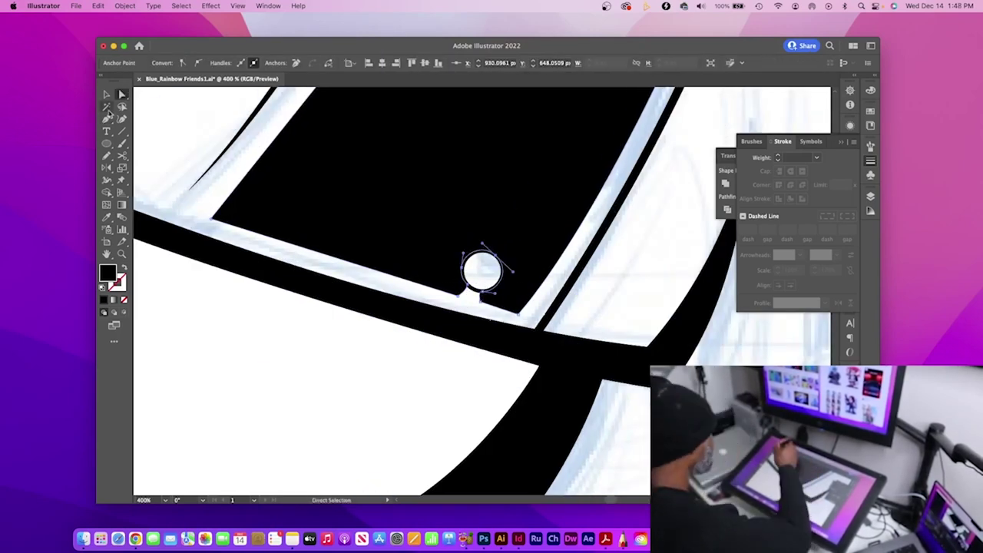
key("super+minus")
key("super+minus")
key("super+minus")
key("v")
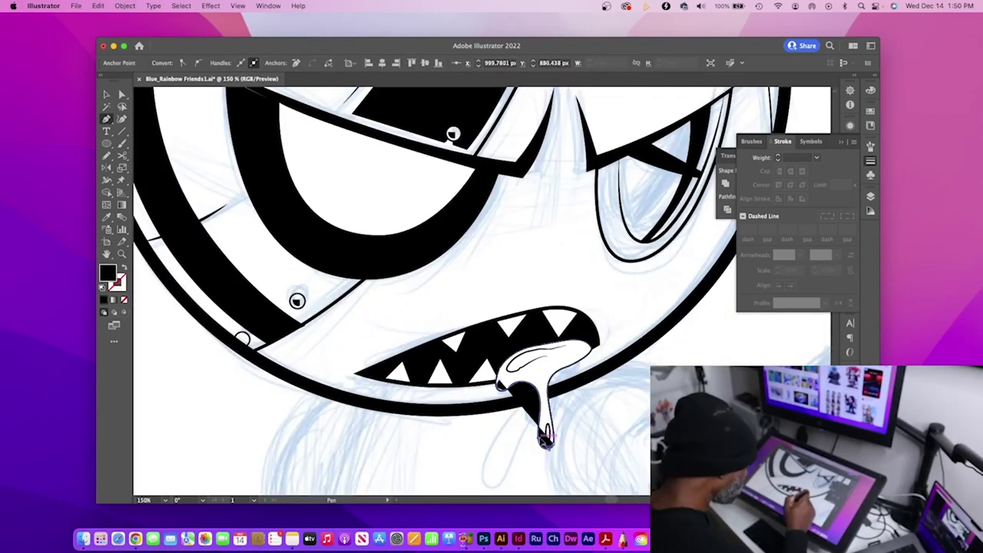
Step: Reshape the drool drip where it joins the lip and at its tip
key("super+plus")
key("super+plus")
key("super+plus")
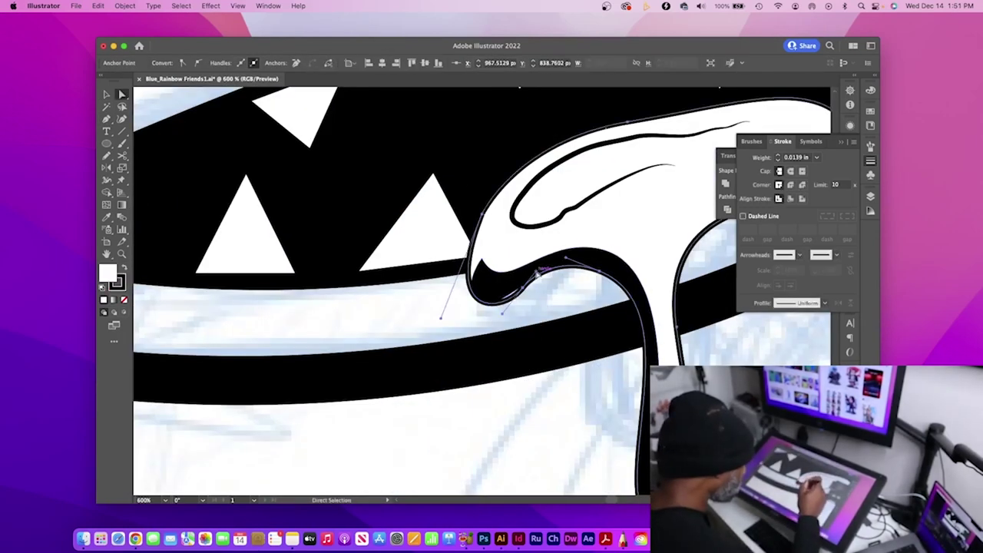
left_click_drag(599, 252, 600, 259)
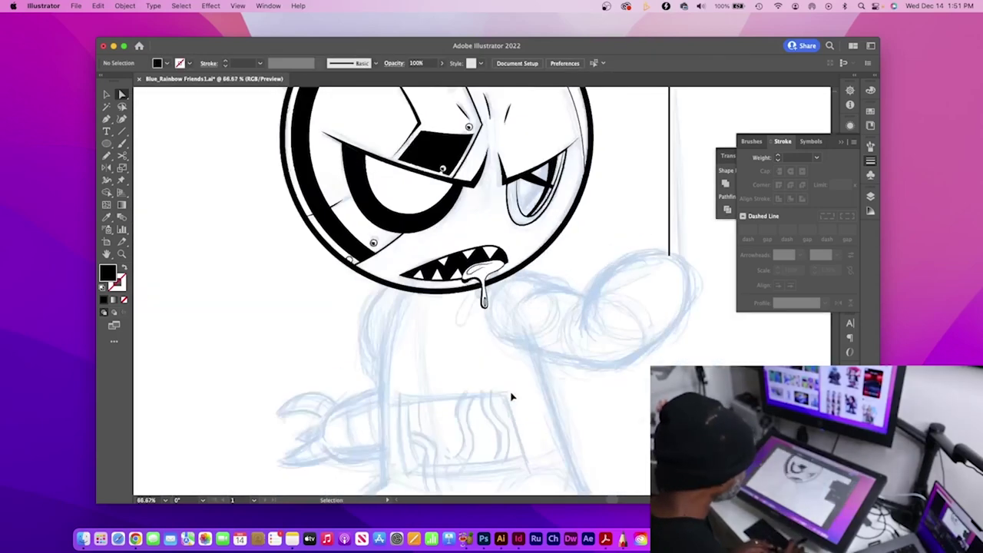
key("super+plus")
key("super+plus")
key("super+plus")
left_click(479, 305)
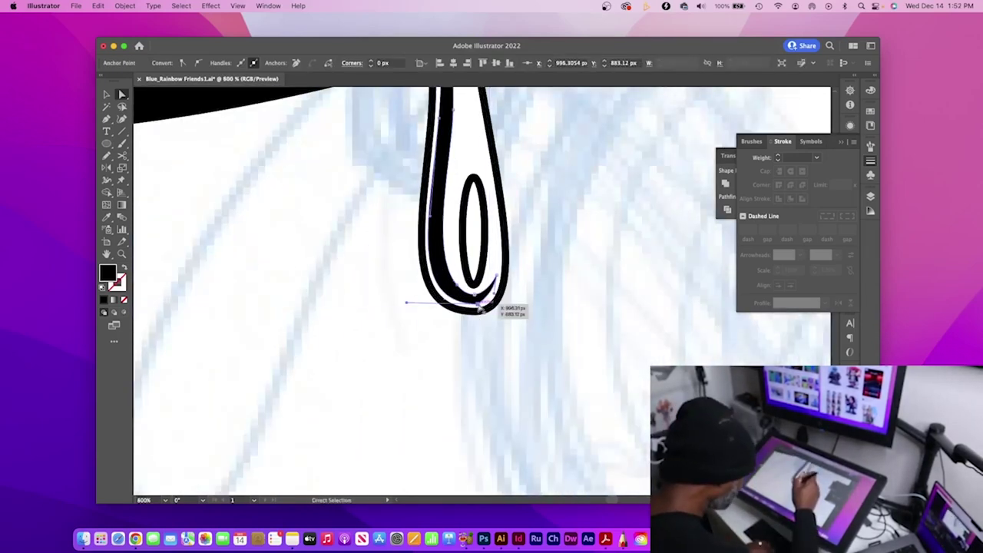
key("super+shift+a")
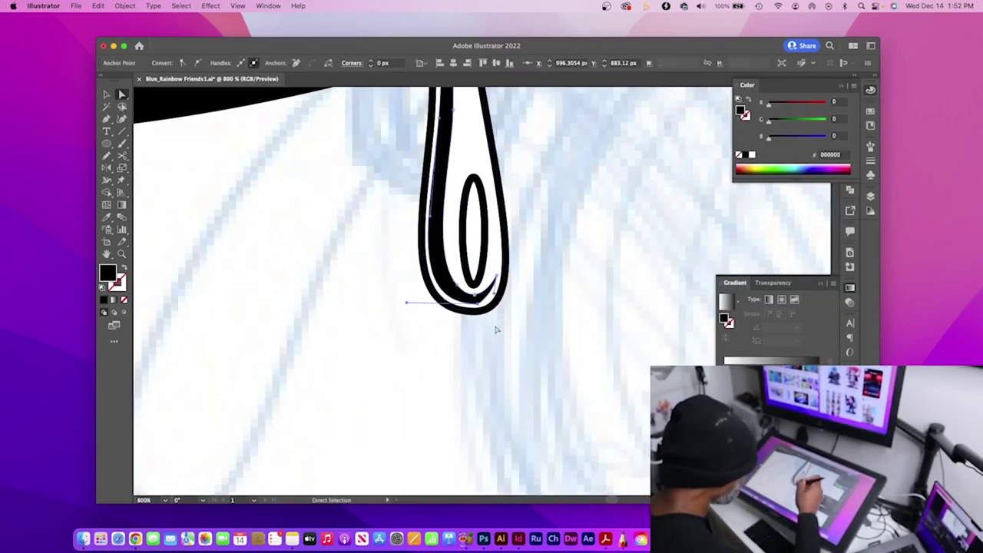
key("super+minus")
key("super+minus")
key("super+minus")
key("super+minus")
key("super+minus")
key("super+minus")
left_click_drag(494, 313, 610, 436)
Step: Draw a black outline line below the eye
key("p")
key("shift+x")
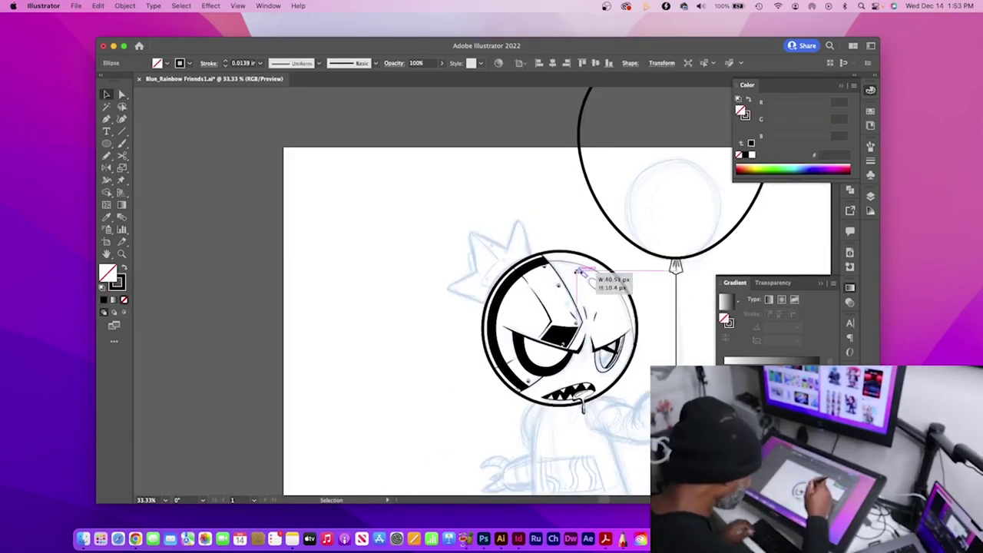
key("super+plus")
left_click(488, 389)
key("super+plus")
left_click(534, 315)
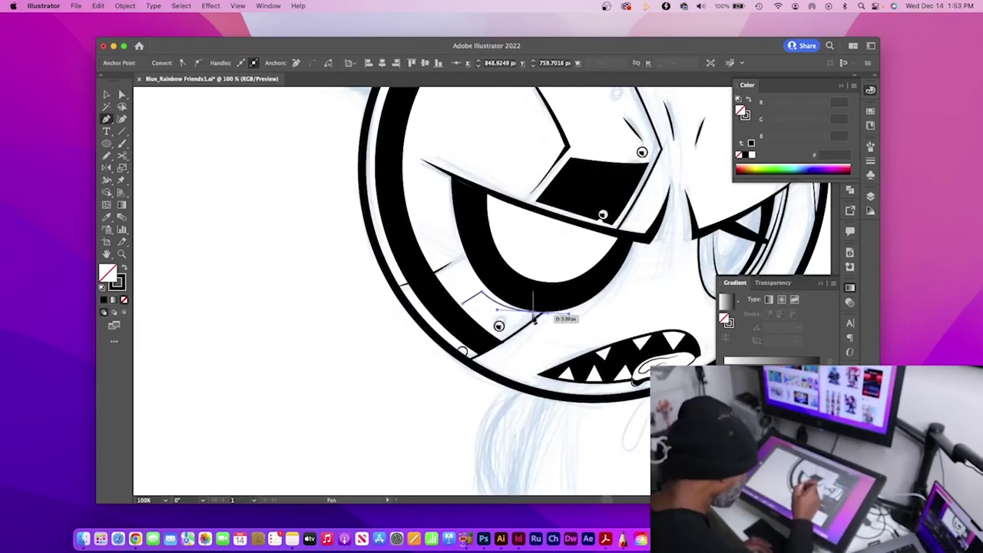
key("super+shift+a")
key("super+minus")
Step: Trace the crown outline from its tip down to the helmet rim
key("shift+x")
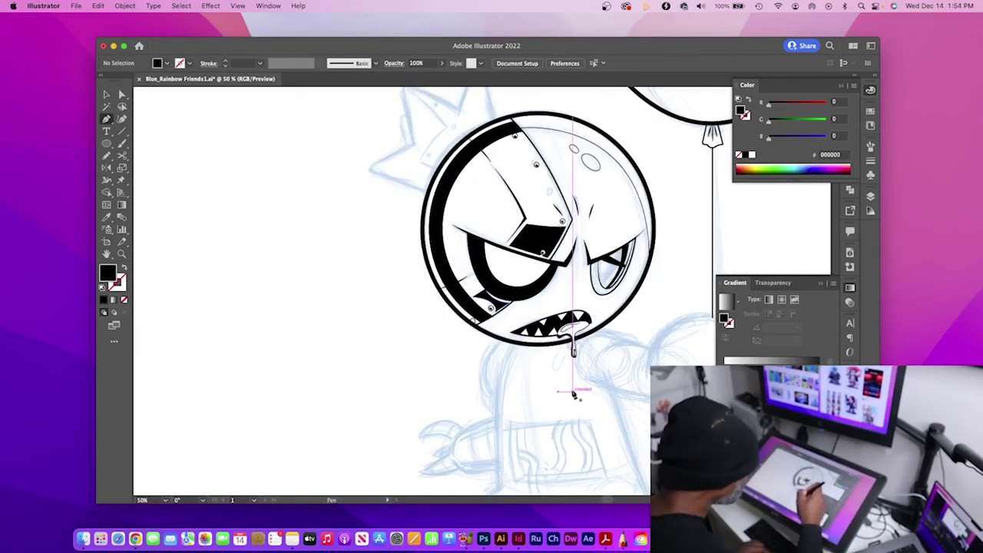
key("super+plus")
key("super+plus")
key("super+plus")
key("super+minus")
key("super+minus")
key("super+minus")
key("super+plus")
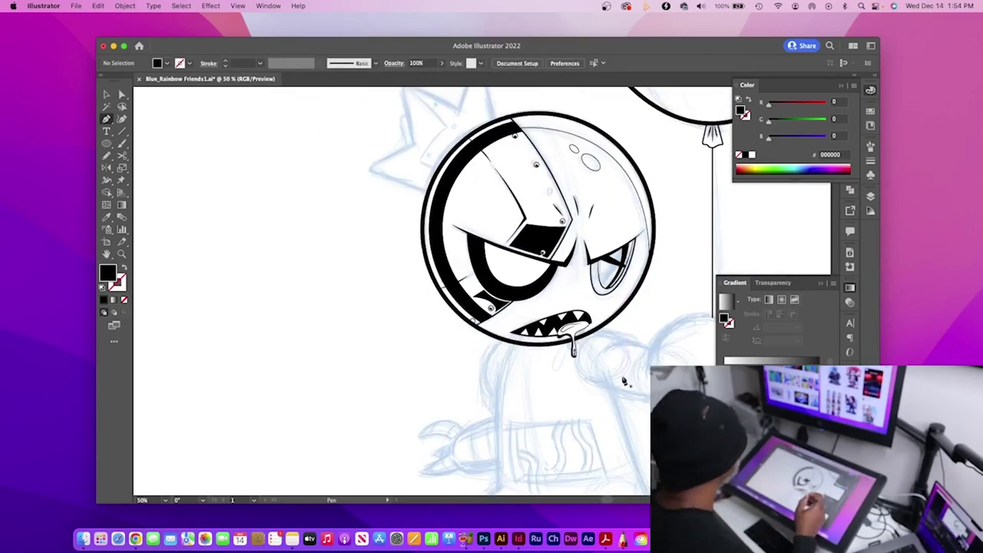
key("super+minus")
key("super+plus")
left_click(491, 250)
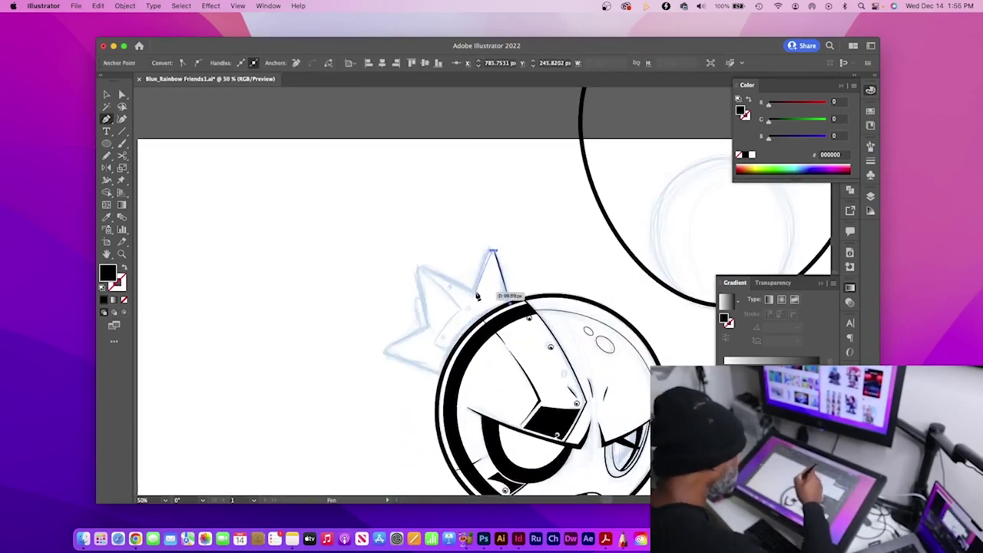
key("shift+x")
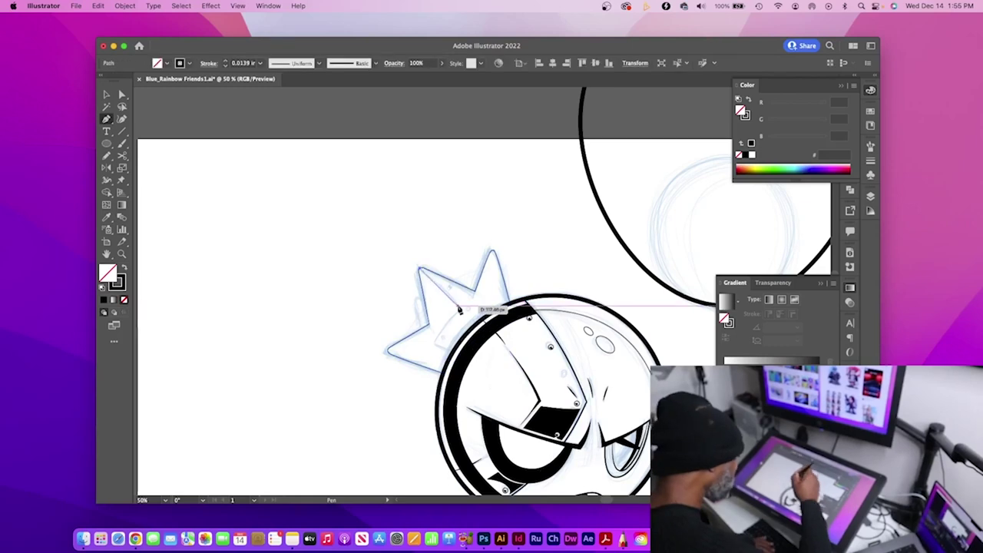
left_click(453, 355)
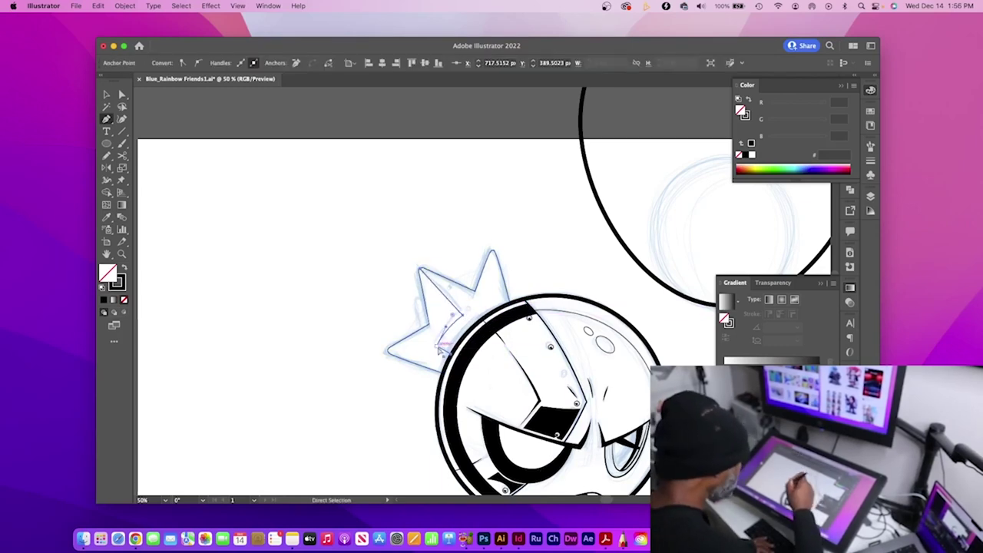
Step: Move rivets into place on the crown
key("super+plus")
key("super+plus")
left_click_drag(614, 397, 583, 280)
left_click_drag(583, 280, 592, 293)
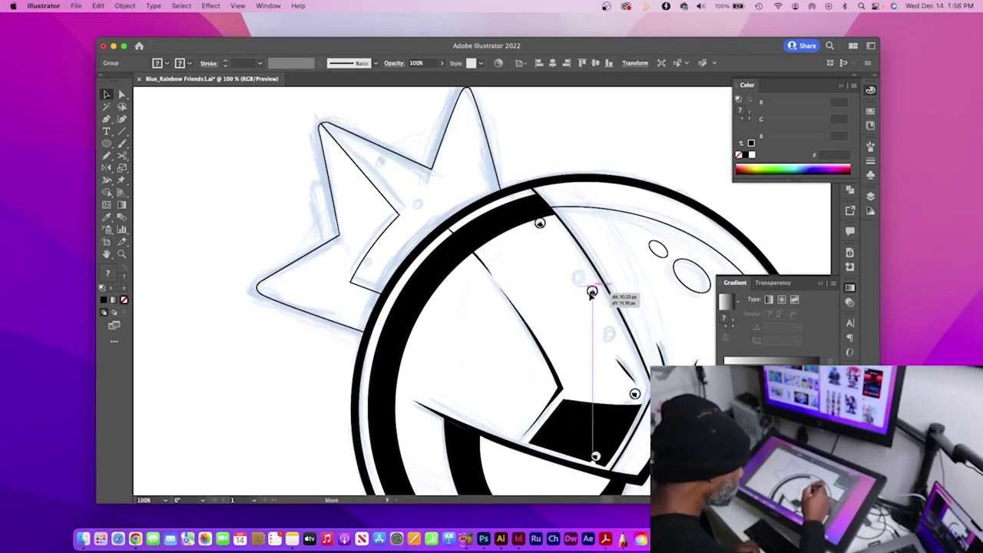
left_click_drag(605, 430, 407, 211)
key("super+minus")
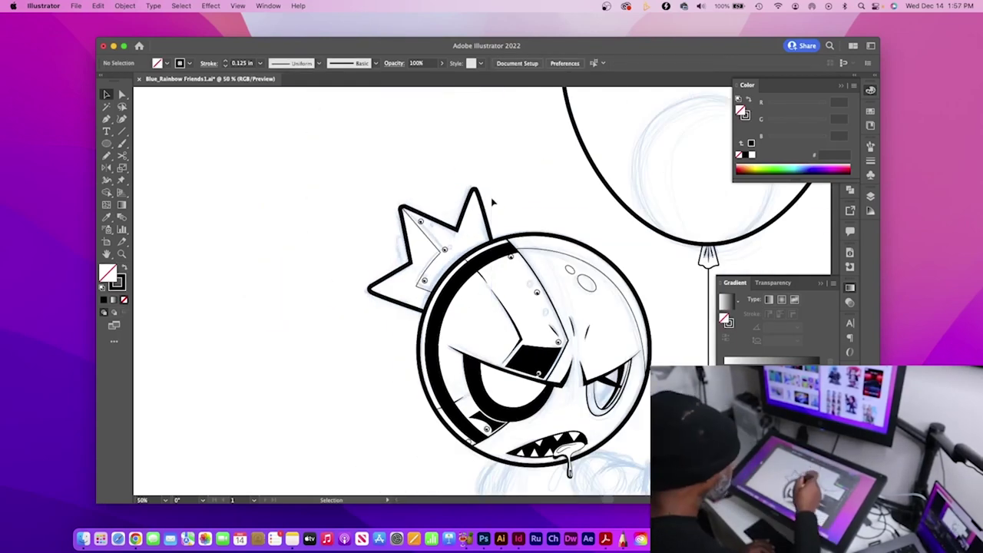
Step: Draw a solid black accent at the crown's top-left point
key("p")
key("shift+x")
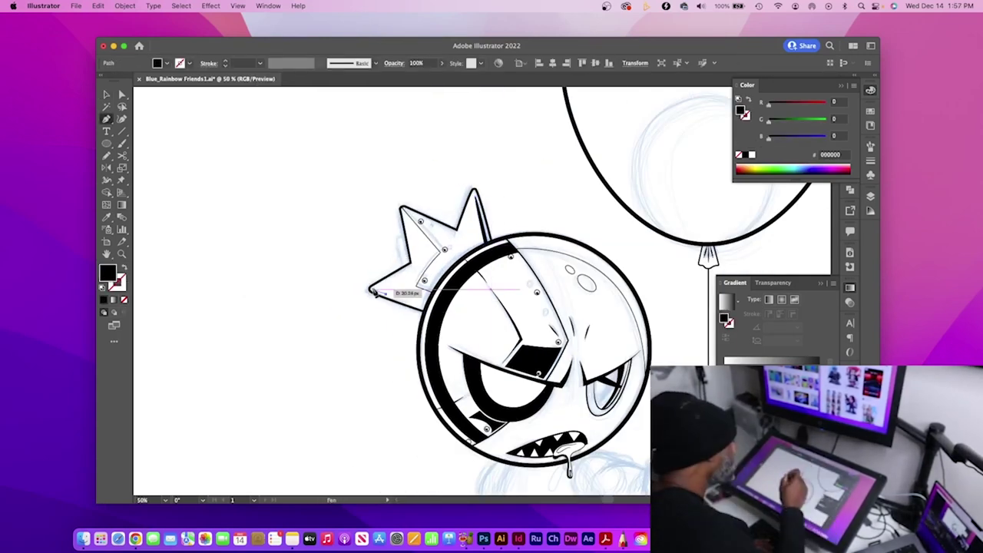
left_click(374, 291)
left_click(408, 217)
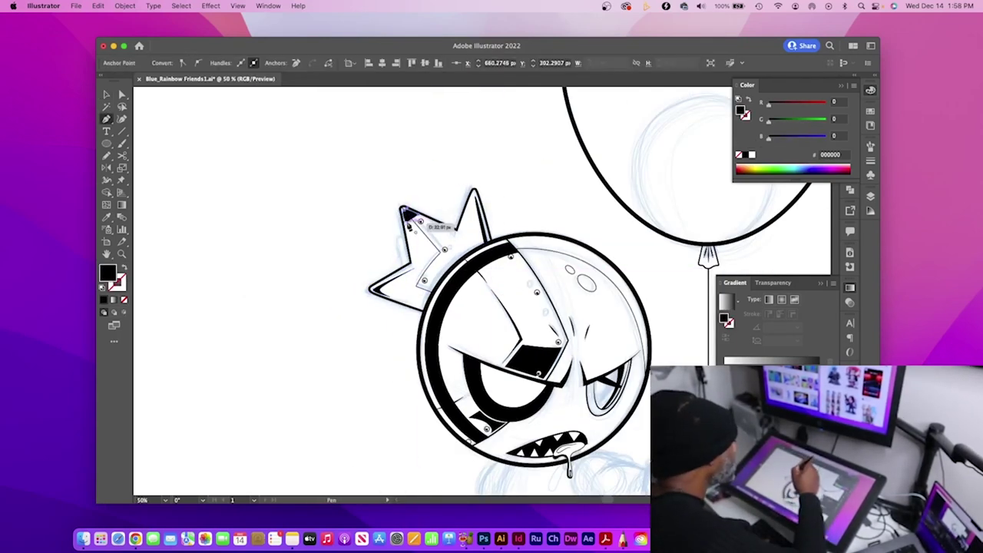
scroll(415, 215, "up", 3)
left_click(492, 271, "super")
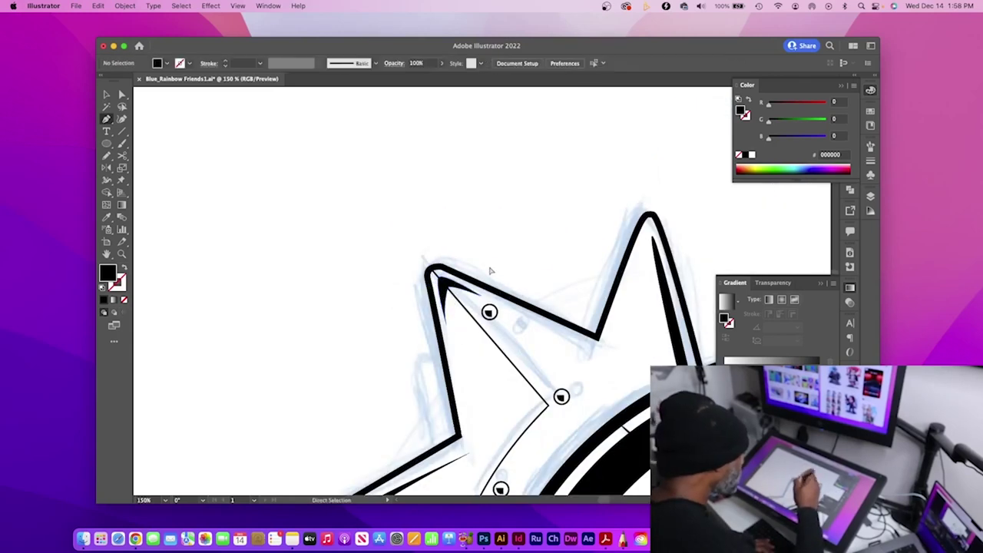
key("super+minus")
key("super+minus")
key("super+minus")
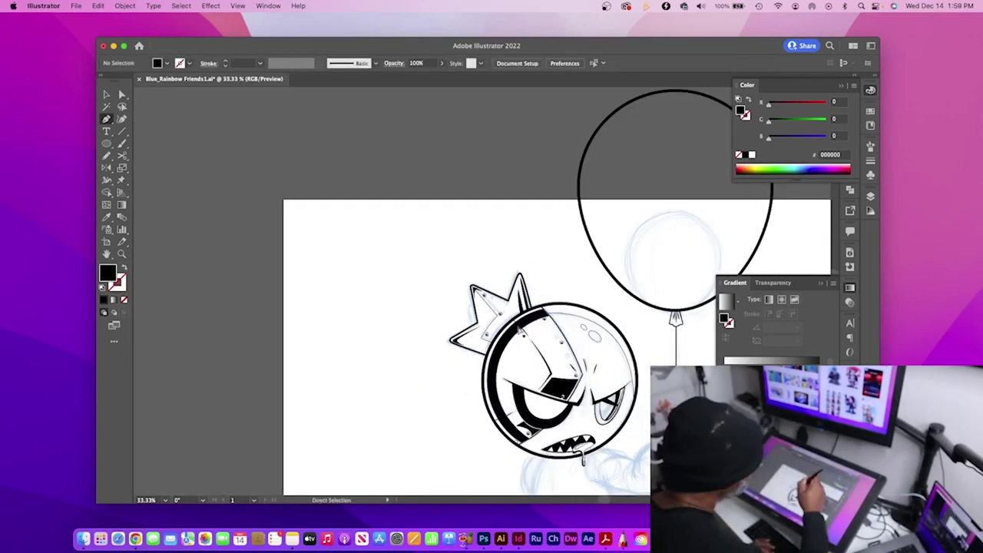
Step: Finish the four-sided chest panel and add its inner shapes
scroll(528, 285, "up", 3)
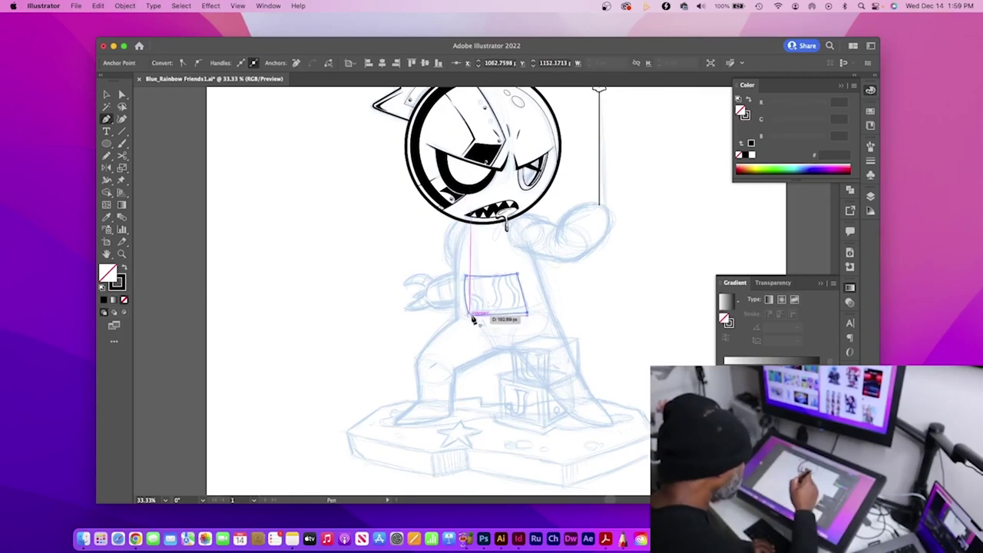
left_click(573, 210)
left_click(466, 252, "super")
left_click(481, 218)
left_click(485, 283)
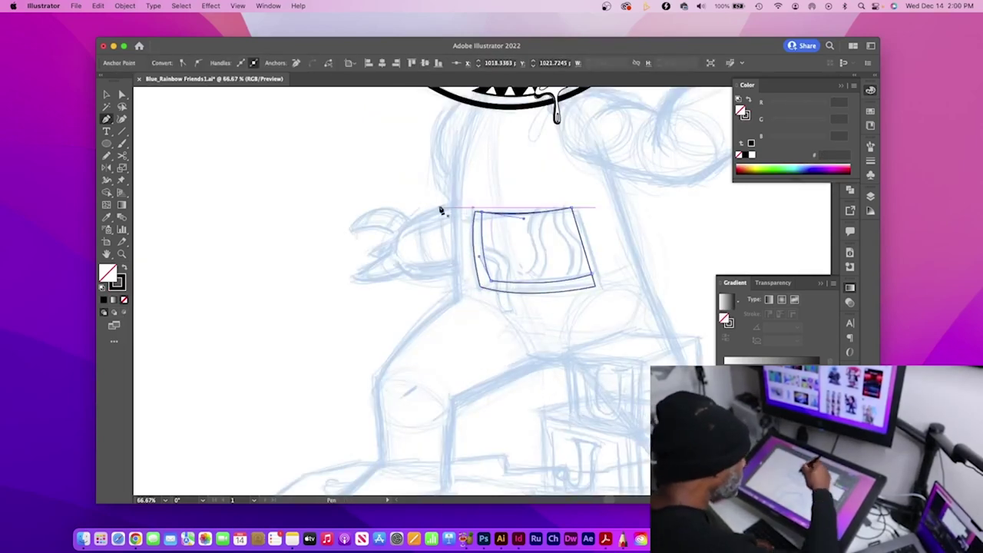
key("shift+x")
left_click(481, 218)
left_click(497, 247)
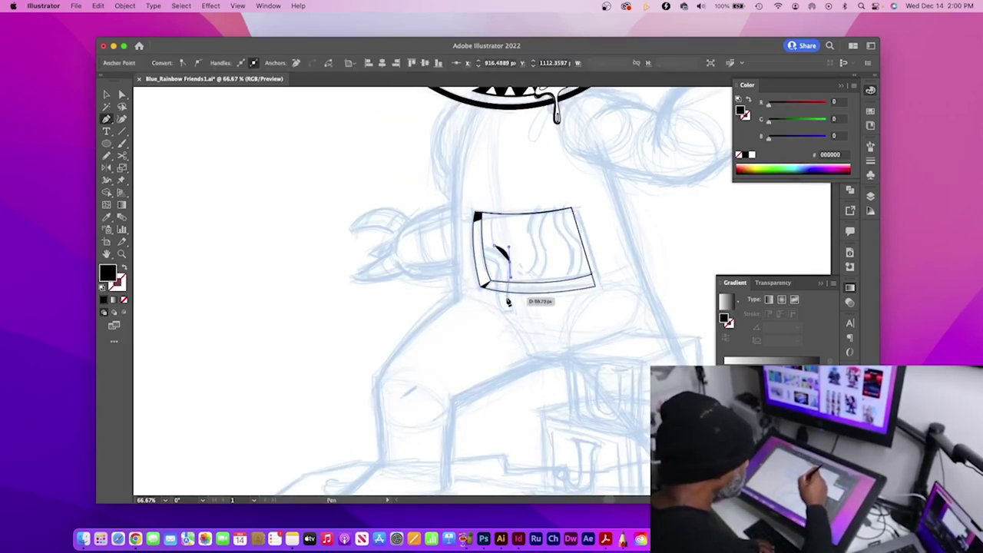
left_click(505, 310)
key("shift+x")
Step: Draw the wavy S-shaped stripes inside the chest panel
key("super+equal")
key("super+equal")
key("super+equal")
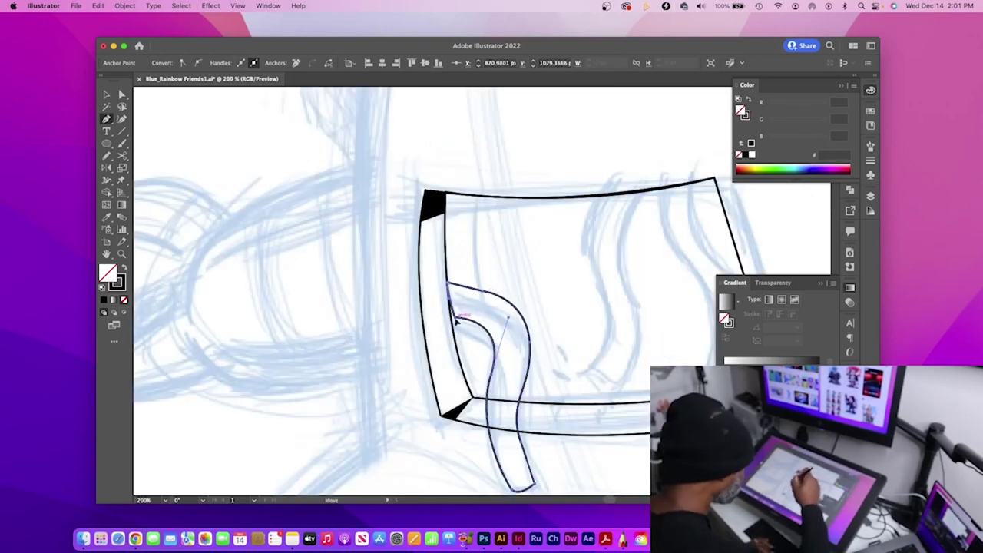
left_click_drag(554, 470, 509, 412)
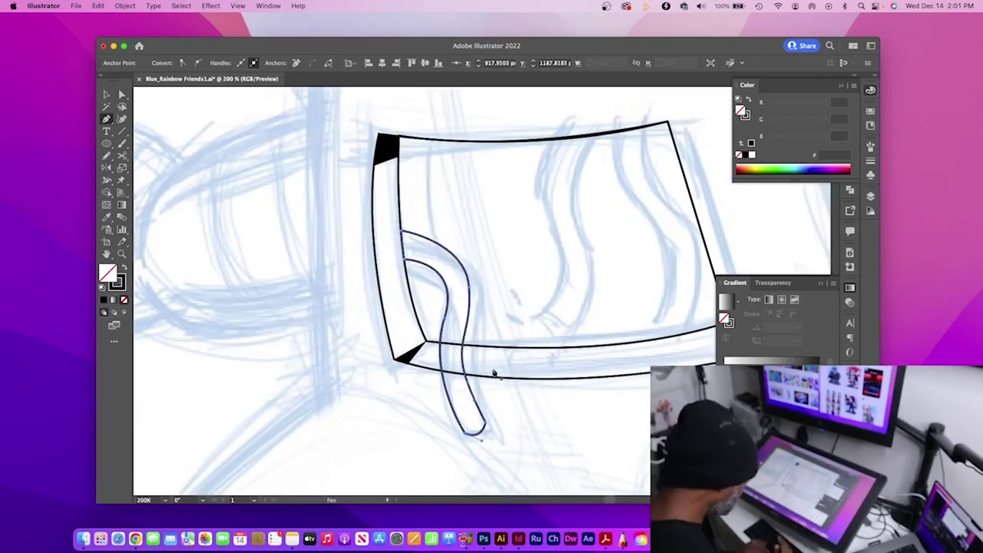
left_click(563, 139)
left_click_drag(566, 250, 572, 255)
key("super+minus")
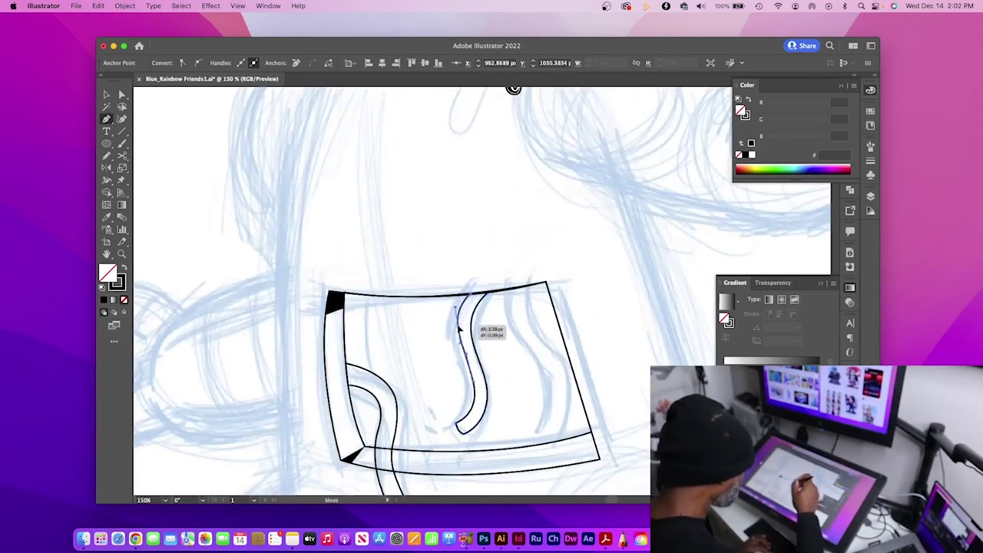
left_click_drag(458, 329, 461, 338)
left_click(516, 290)
mouse_move(557, 438)
left_mouse_down()
mouse_move(565, 449)
mouse_move(552, 415)
left_mouse_up()
left_click(521, 292)
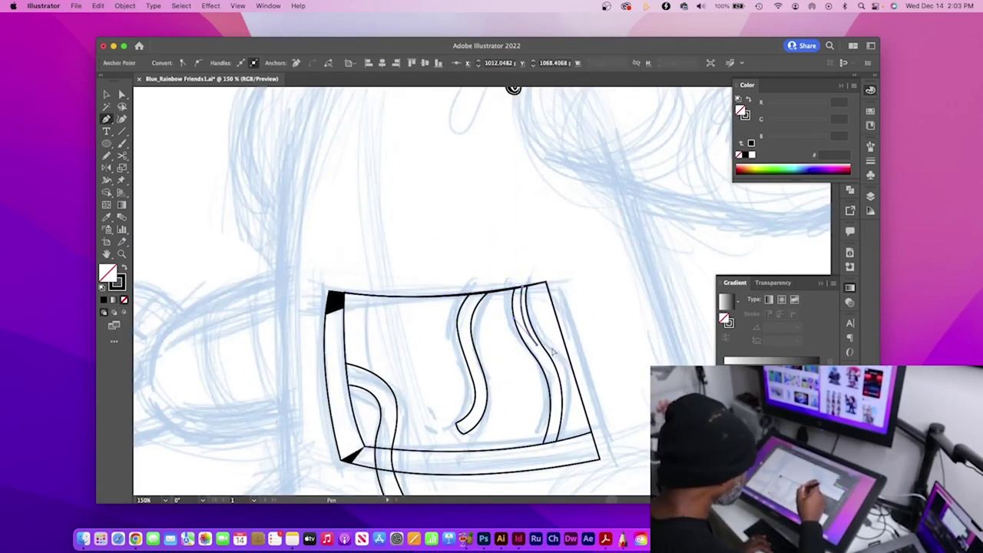
key("super+minus")
key("super+minus")
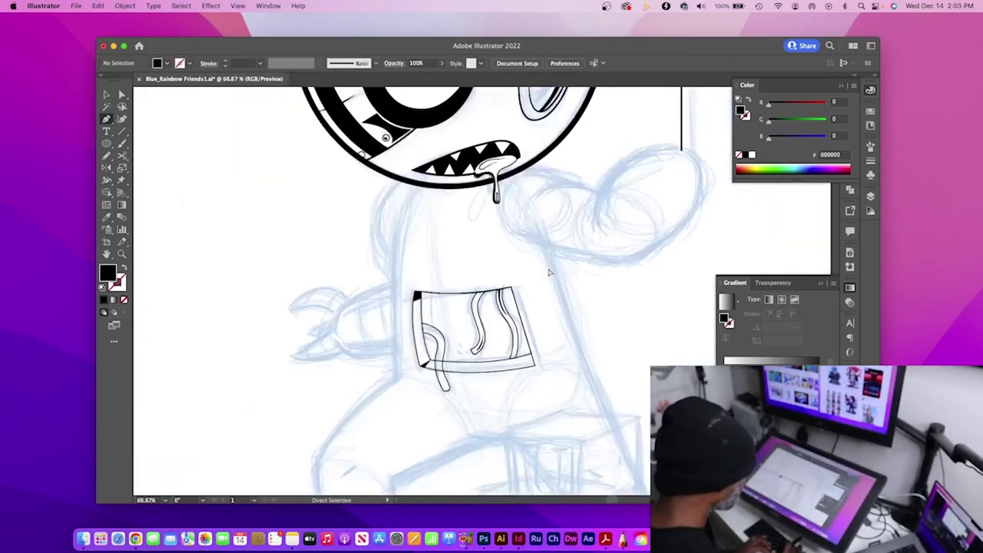
Step: Select the pocket paths and fill them solid black
key("super+plus")
key("super+plus")
key("super+minus")
key("super+minus")
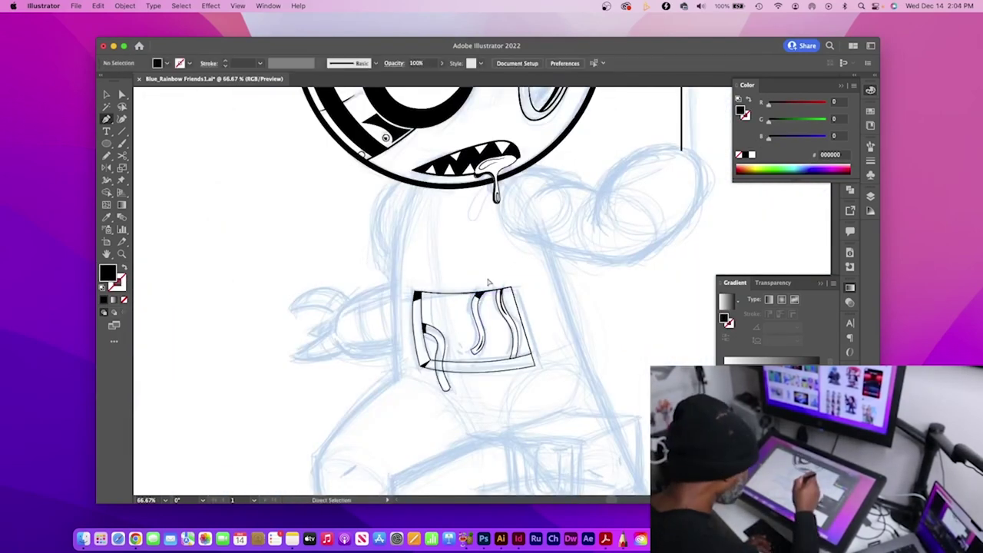
key("super+minus")
key("v")
left_click(460, 346)
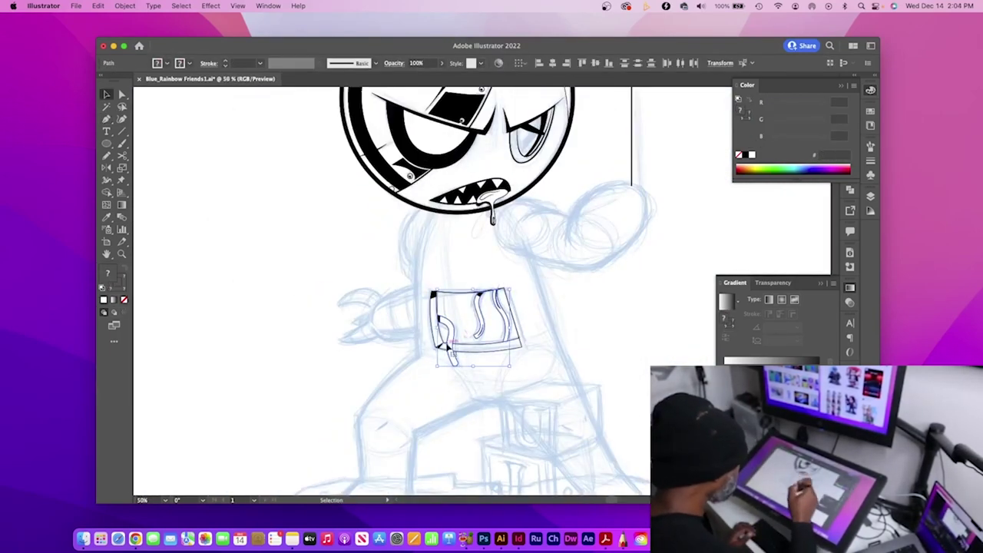
key("d")
key("shift+x")
key("super+minus")
Step: Trace the body and leg outline and give it a 0.125 in stroke
key("super+F10")
key("super+shift+a")
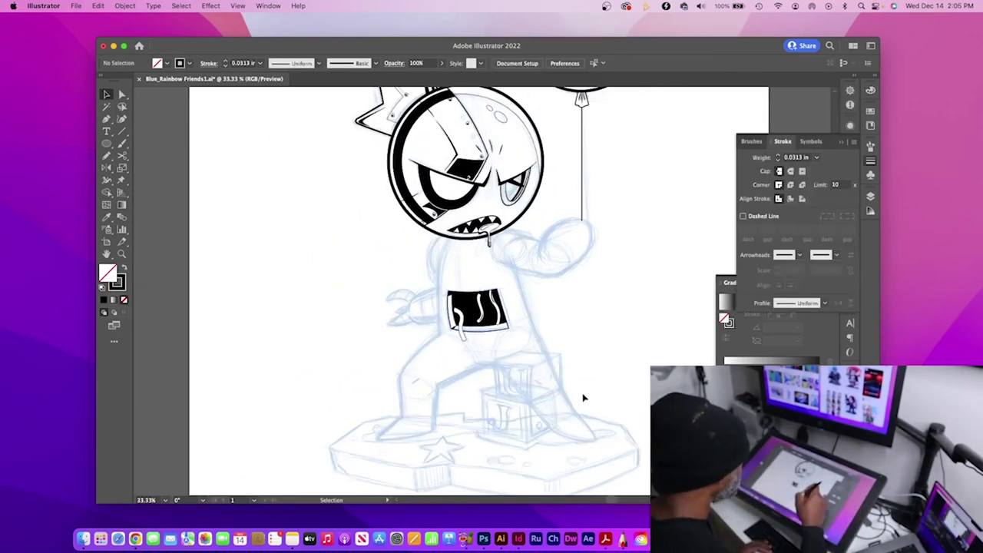
key("p")
left_click(514, 269)
left_click(589, 436)
left_click(492, 368)
left_click(438, 384)
left_click(434, 430)
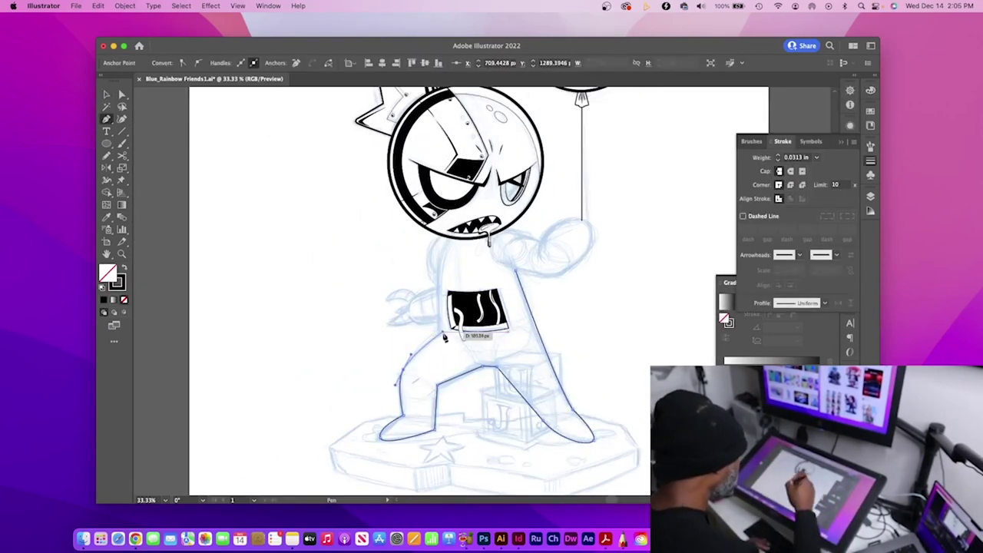
left_click(514, 269)
left_click(817, 156)
left_click(830, 223)
key("super+shift+a")
Step: Outline the raised fist with a thick, tapered width-profile stroke
scroll(456, 350, "up", 2)
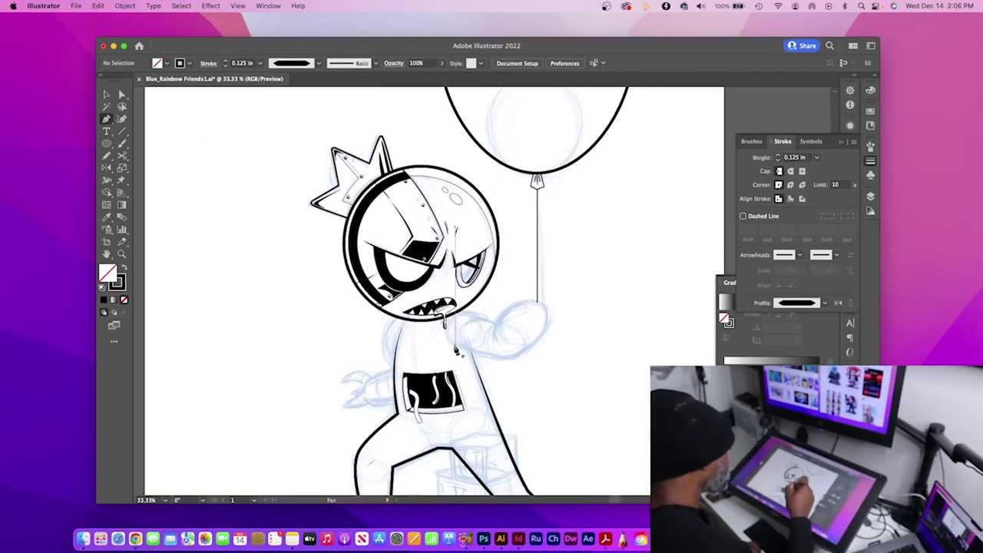
left_click(549, 315)
left_click_drag(527, 302, 505, 305)
left_click(817, 157)
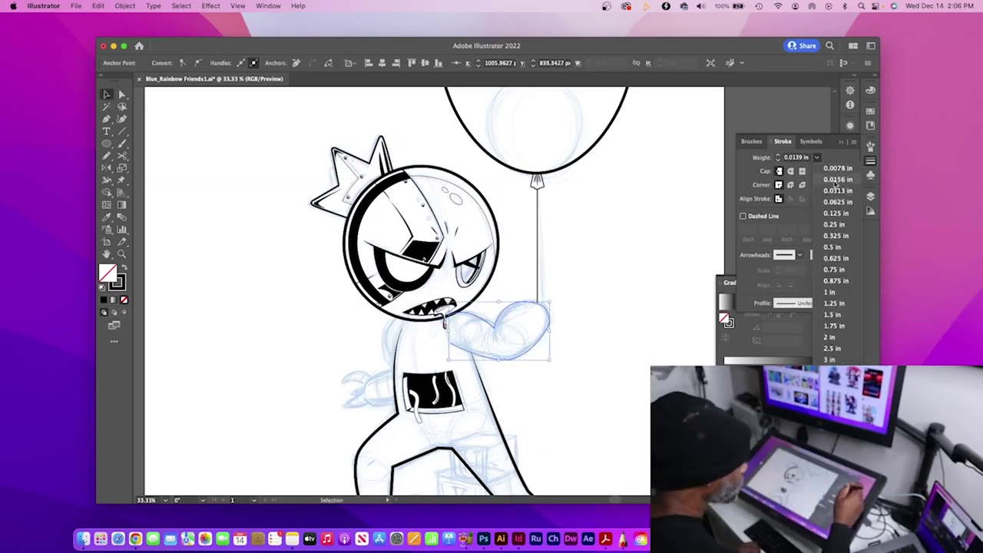
left_click(829, 223)
left_click(824, 303)
left_click(799, 330)
key("super+shift+a")
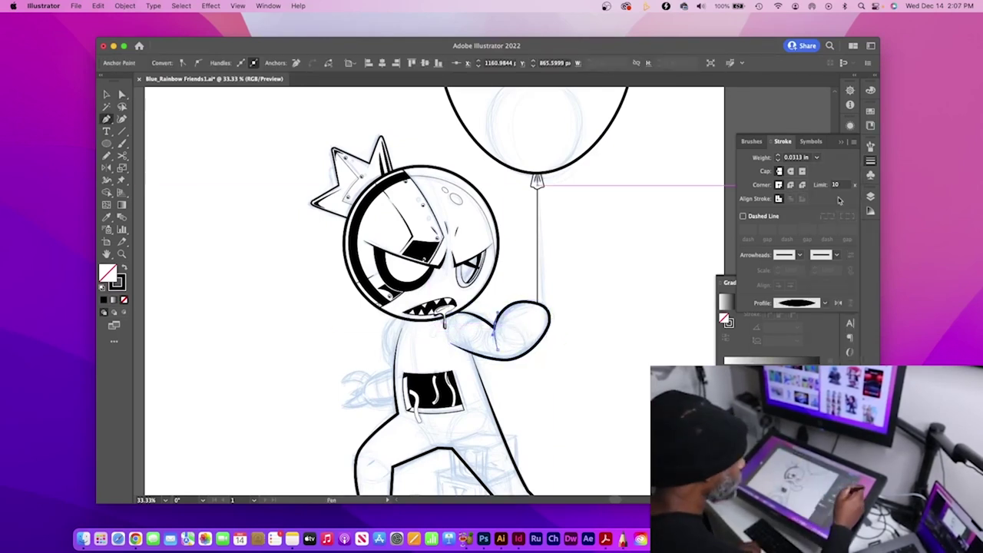
key("p")
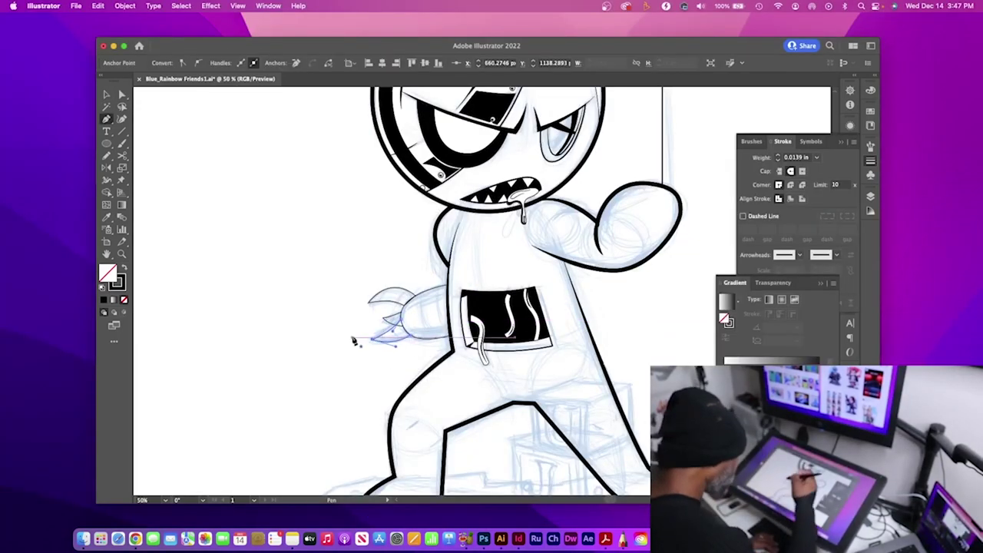
Step: Reshape the lower claw curve and add inner detail strokes to the claws
left_click_drag(415, 344, 418, 342)
scroll(415, 344, "up", 3)
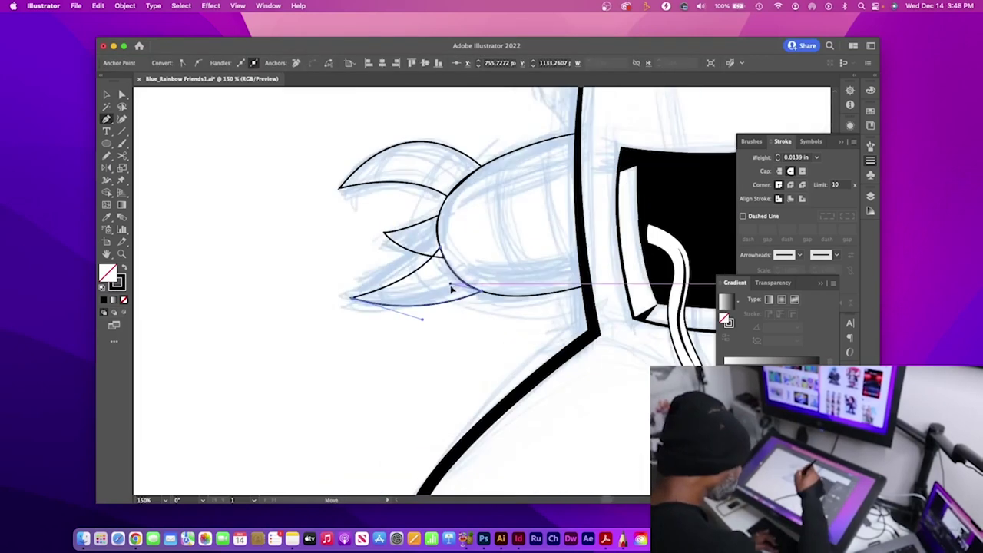
mouse_move(464, 281)
left_mouse_down()
mouse_move(441, 339)
mouse_move(461, 304)
left_mouse_up()
left_click_drag(394, 292, 413, 318)
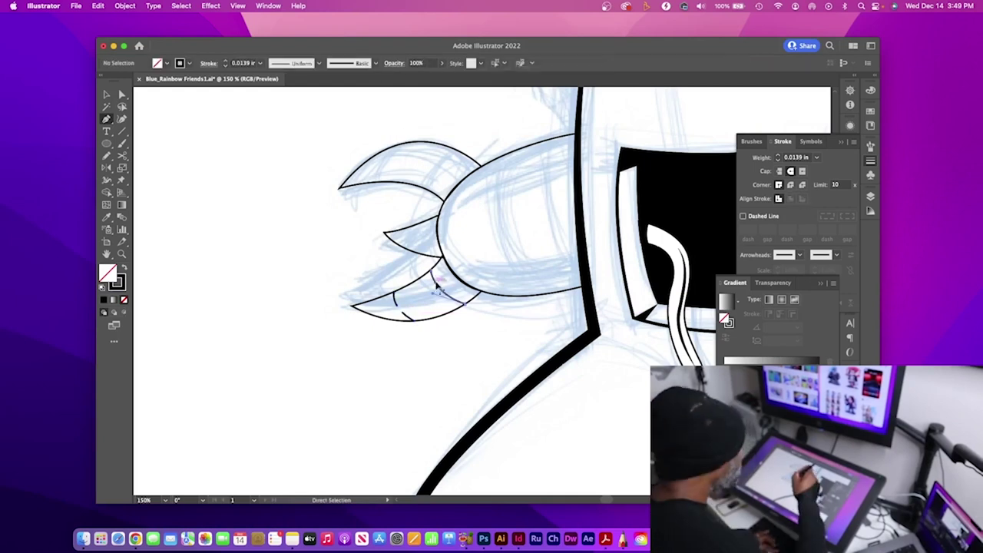
left_click_drag(431, 261, 441, 286)
left_click_drag(371, 180, 377, 153)
left_click_drag(415, 185, 421, 150)
left_click_drag(419, 248, 430, 257)
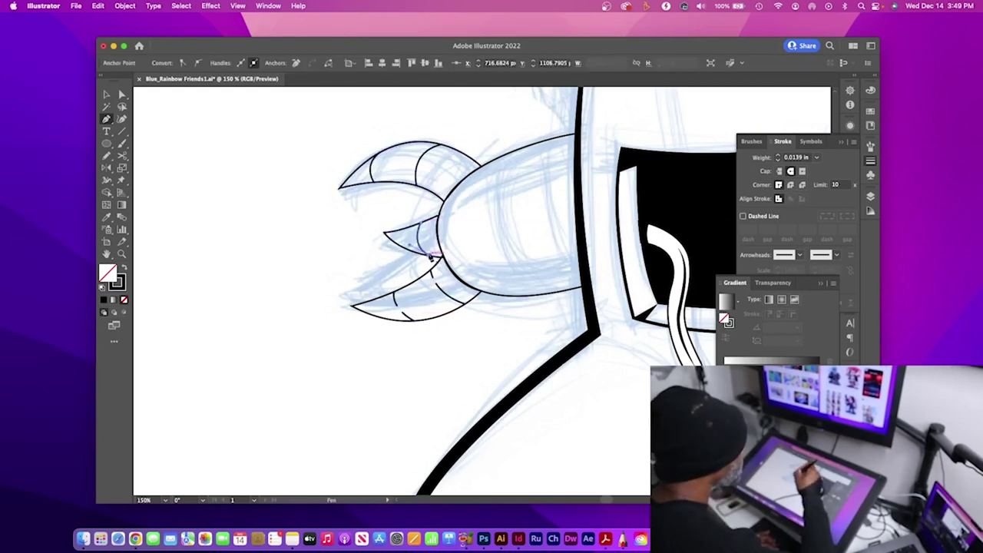
left_click_drag(442, 171, 446, 182)
Step: Add black-filled inner shadow shapes to the middle and lower claws
left_click(108, 94)
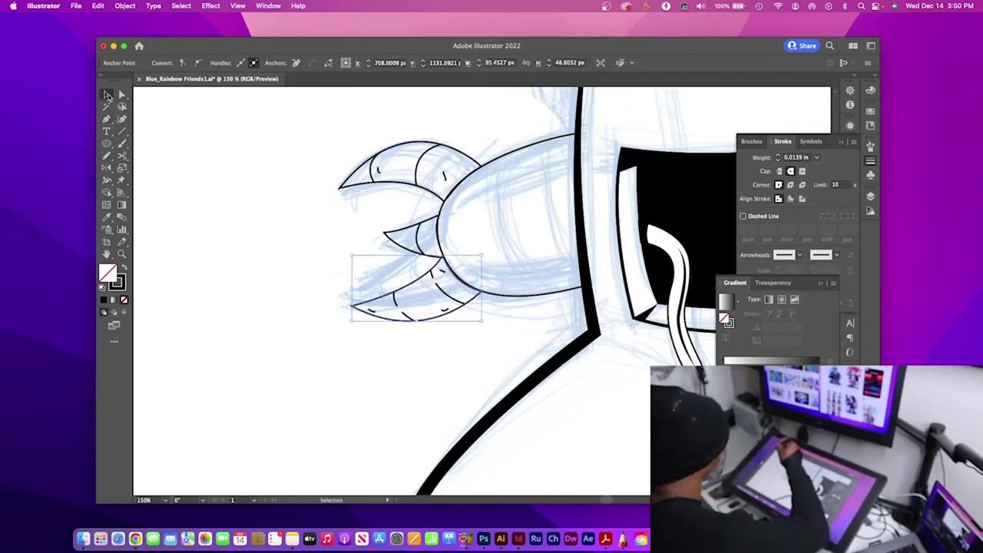
left_click(107, 118)
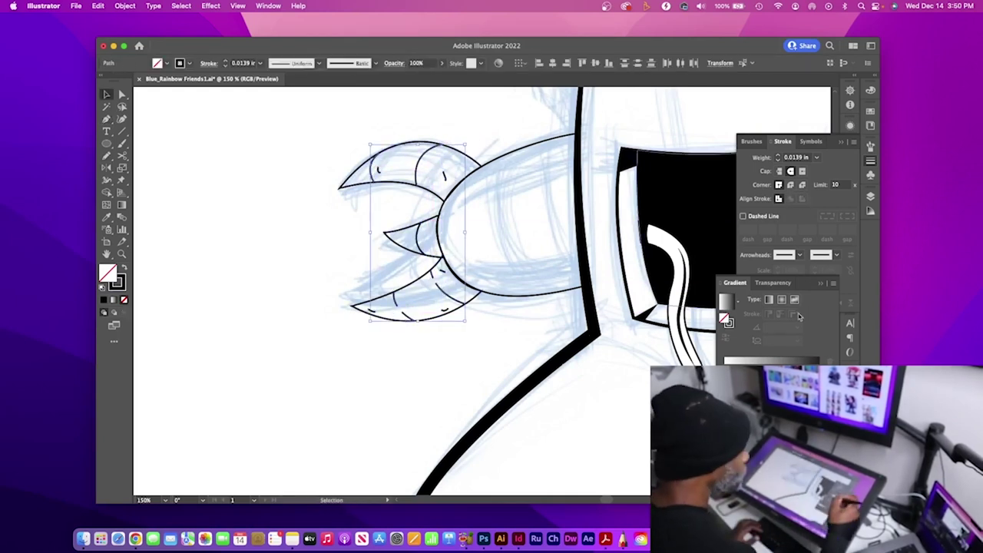
left_click(414, 239)
key("shift+x")
left_click(396, 269, "super")
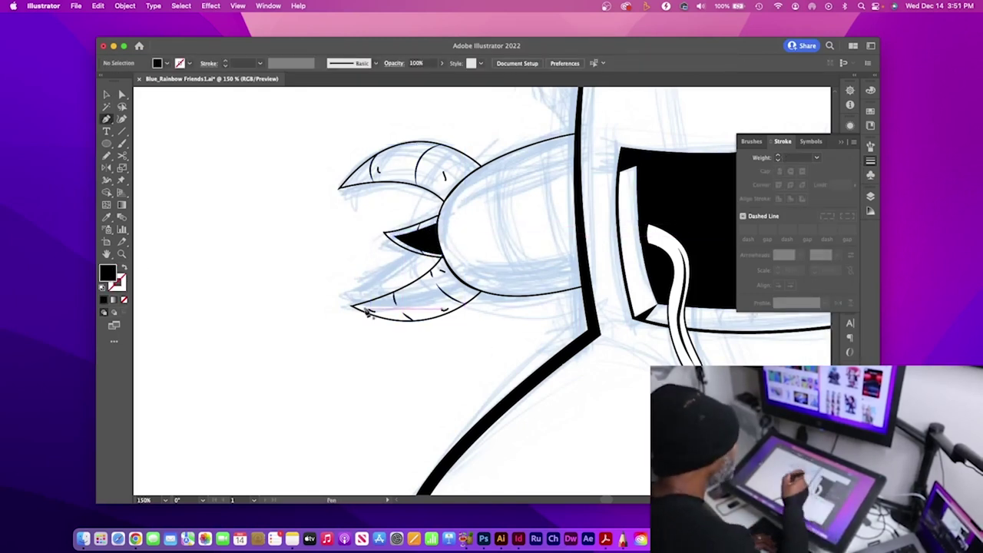
left_click(444, 269)
key("v")
left_click(461, 293)
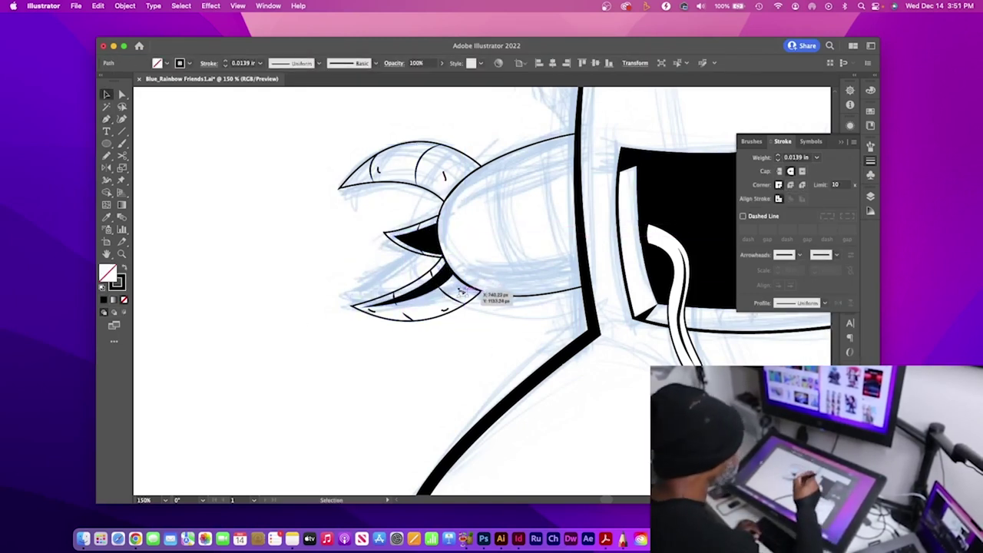
Step: Draw a black shadow shape on the upper claw
key("shift+x")
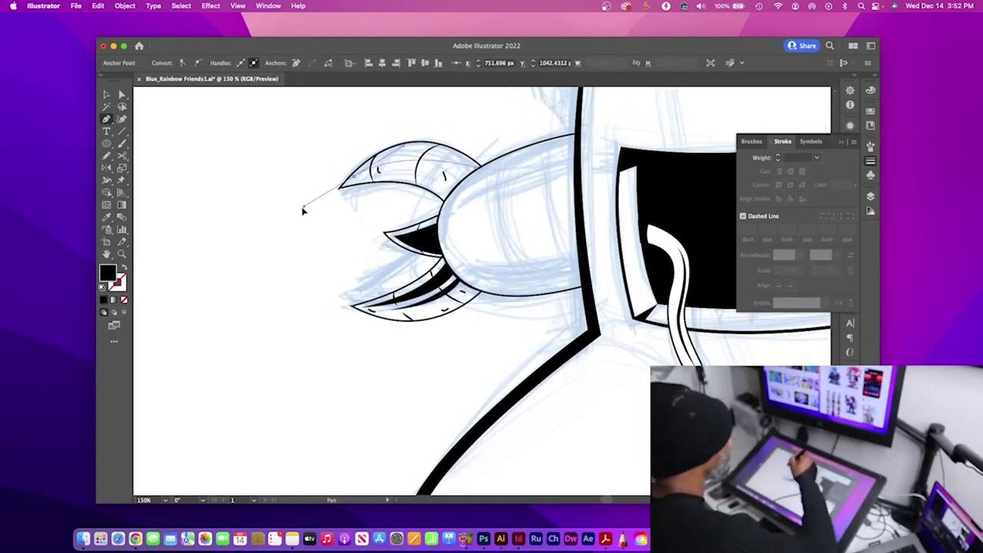
left_click(355, 178)
left_click_drag(473, 171, 520, 215)
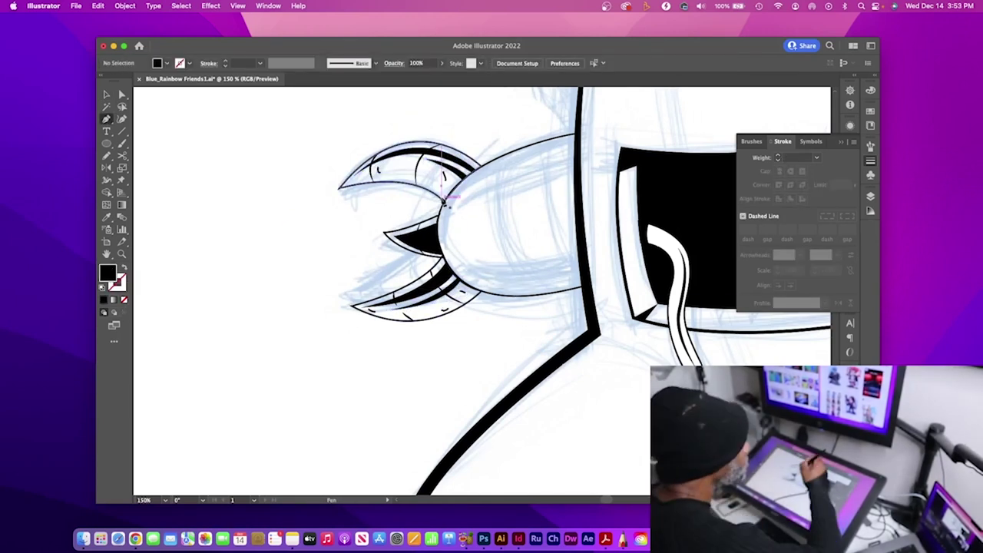
key("shift+x")
key("v")
left_click(503, 165)
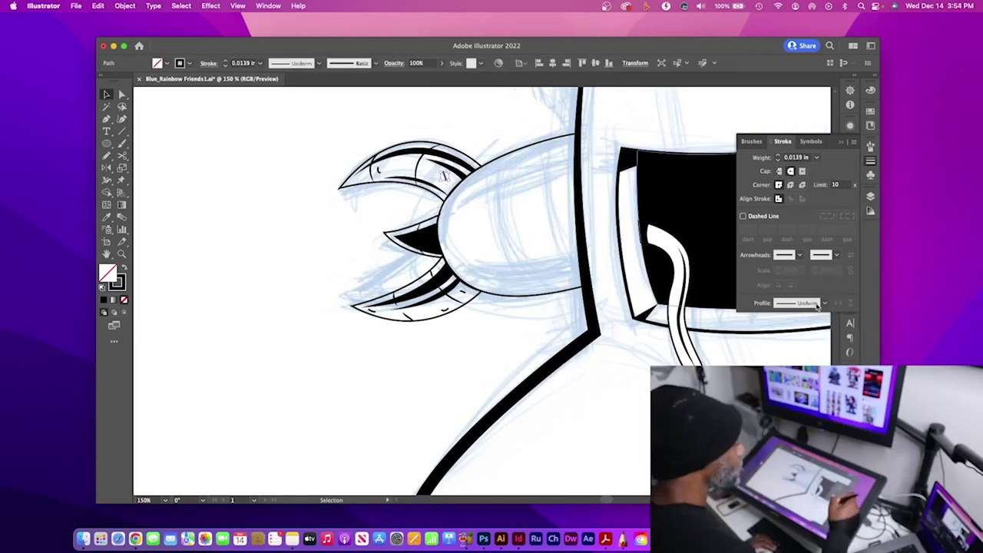
left_click(492, 164)
Step: Add curved bands and a tapered black underside shadow along the claw's tube
left_click(539, 300)
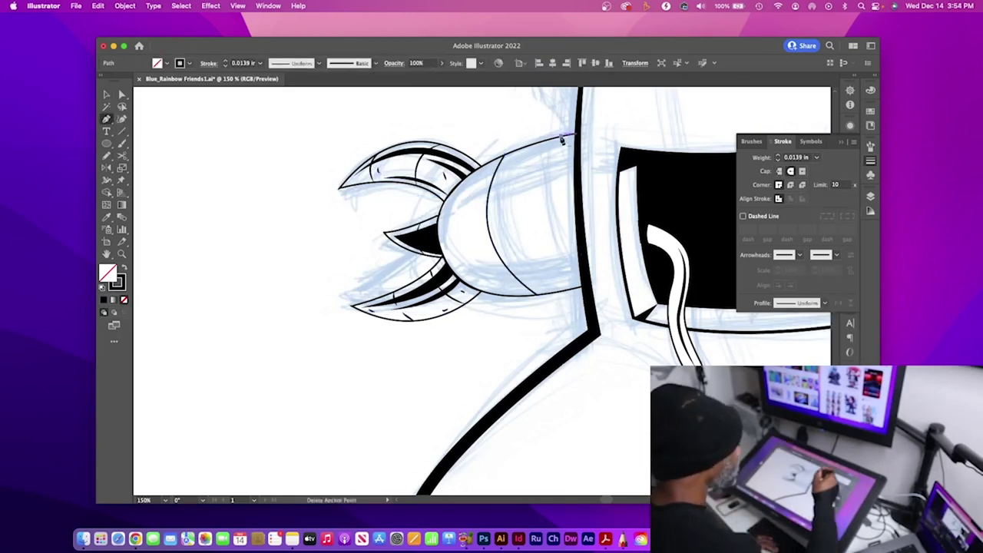
left_click_drag(492, 166, 538, 292)
left_click_drag(446, 188, 580, 138)
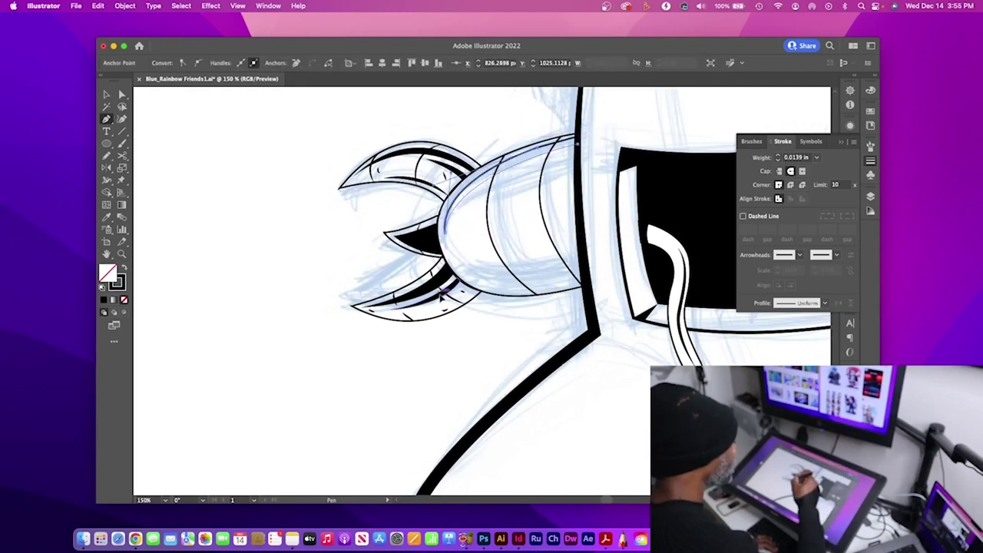
key("shift+x")
left_click_drag(490, 169, 488, 168)
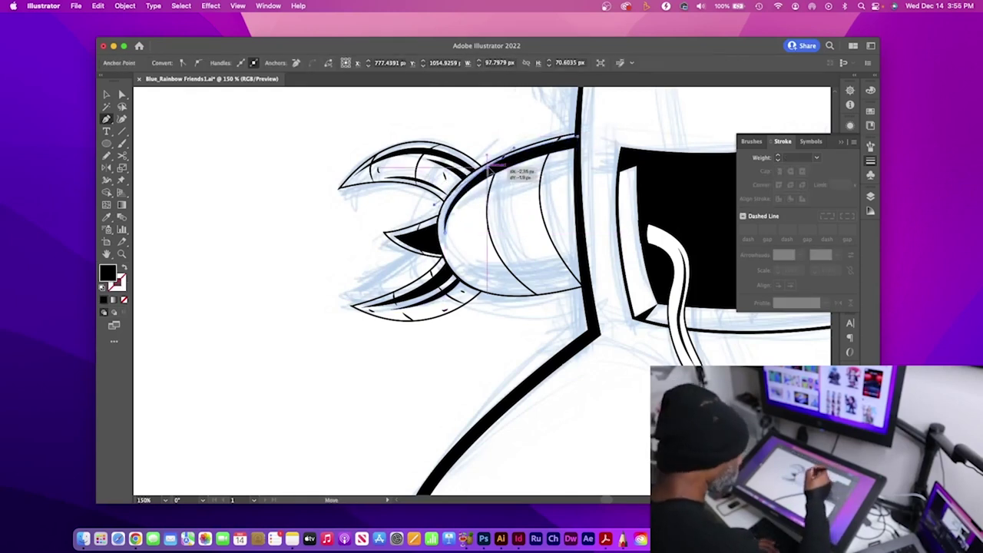
left_click(580, 261)
left_click(466, 270)
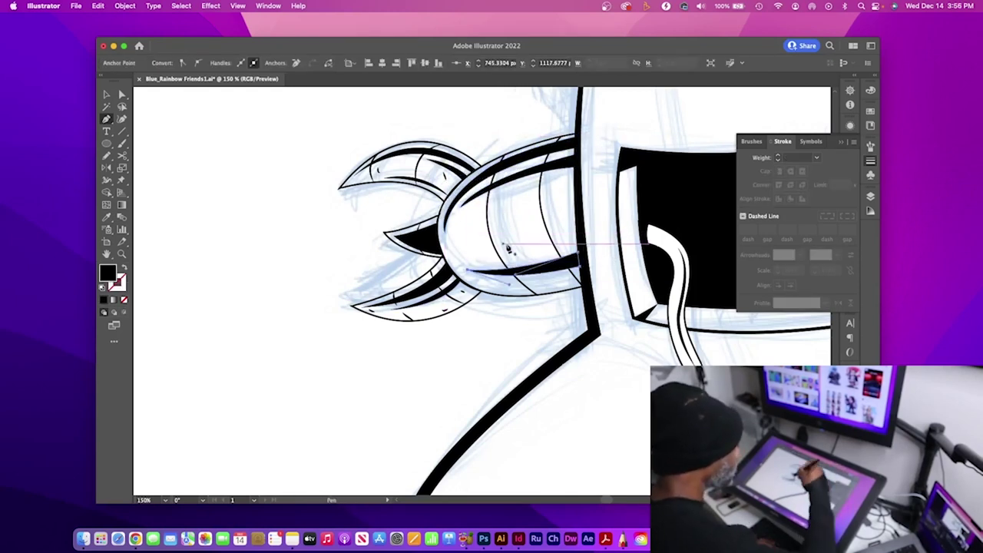
key("super+shift+a")
Step: Sketch a short freehand Pencil line across the claw's tube
key("n")
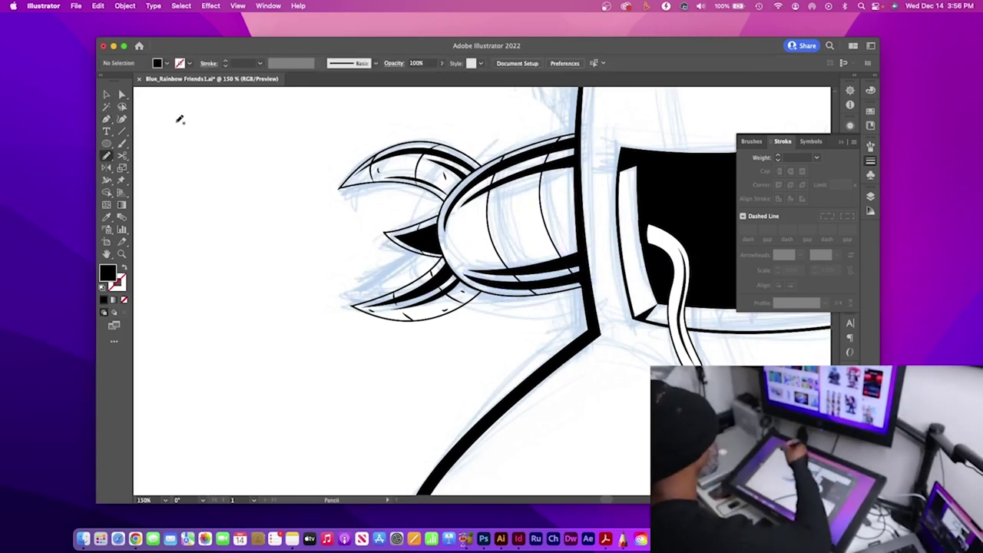
left_click_drag(467, 232, 495, 250)
key("v")
key("super+shift+a")
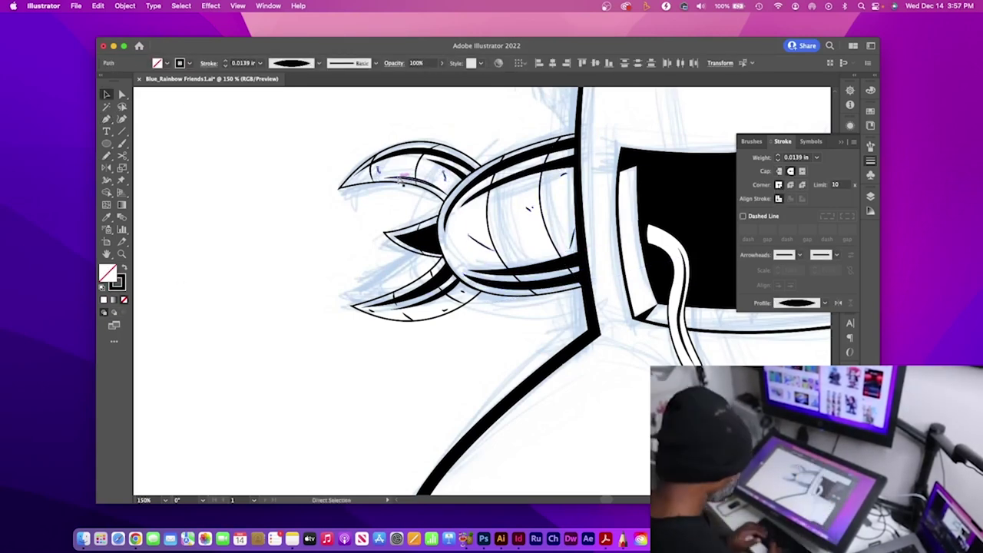
key("super+minus")
key("super+minus")
key("super+minus")
left_click(436, 261)
Step: Draw a white-filled star outline on the character's base
key("super+minus")
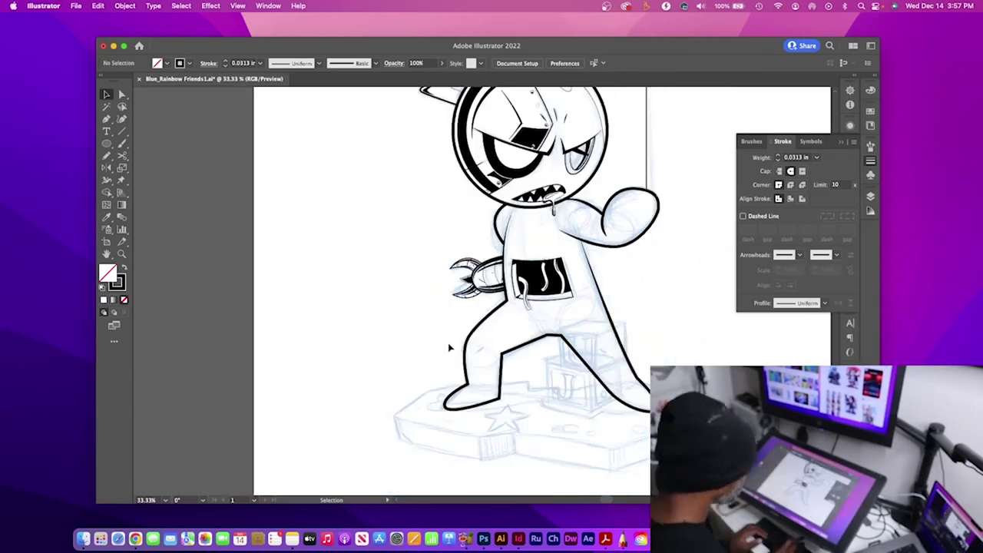
scroll(453, 435, "up", 3)
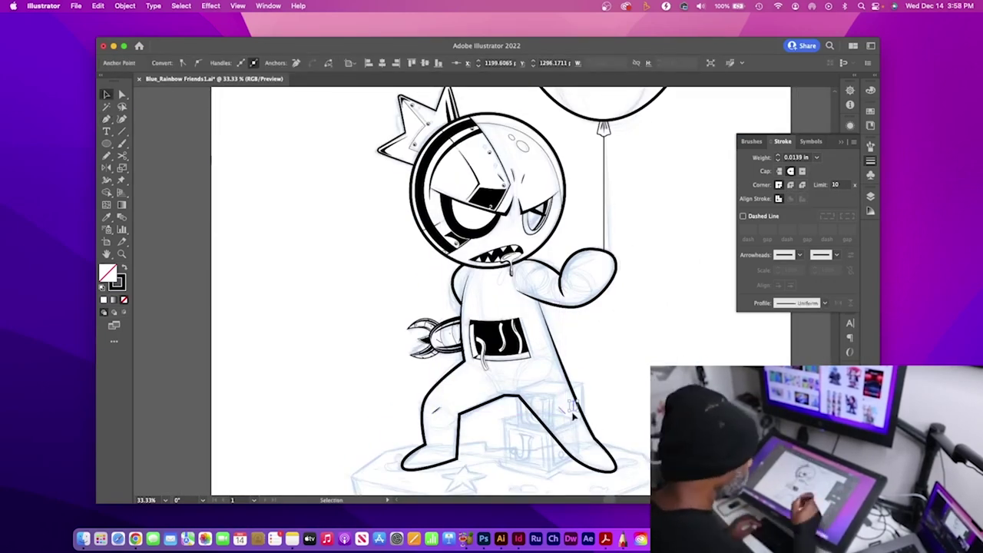
key("super+shift+a")
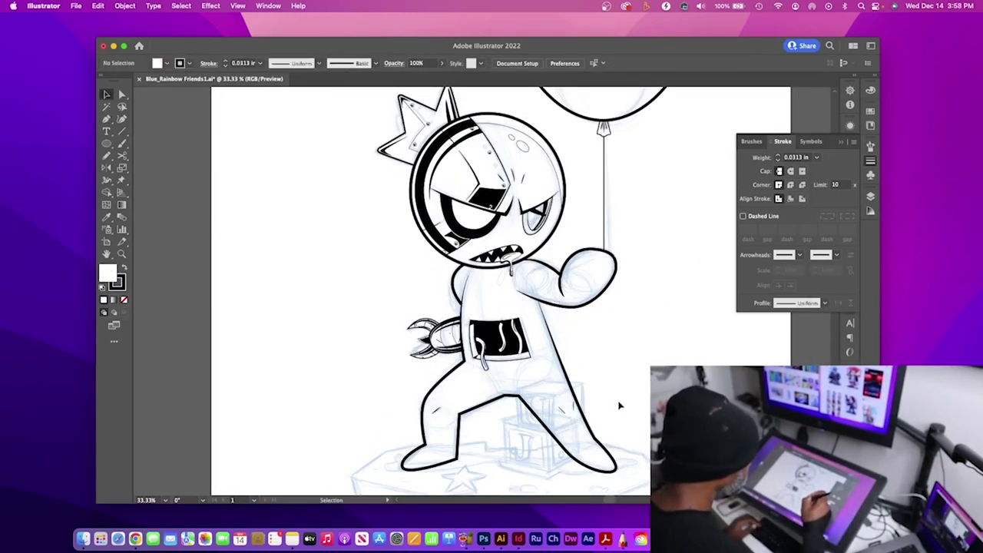
scroll(620, 406, "down", 3)
key("p")
left_click_drag(453, 408, 453, 425)
left_click(476, 405)
key("super+1")
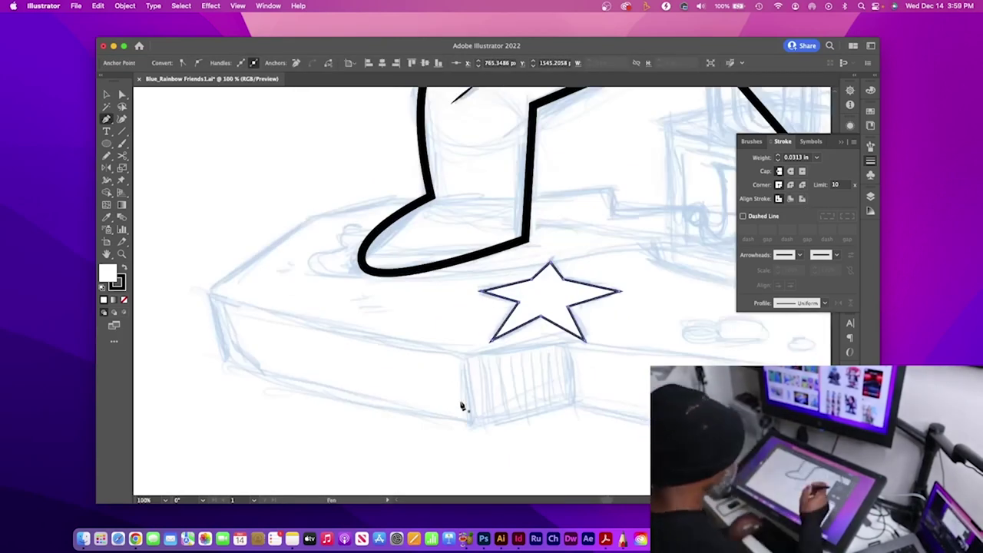
key("super+shift+a")
key("n")
key("v")
Step: Draw a rectangle over the sketched block and skew its corners into a cube
key("super+shift+a")
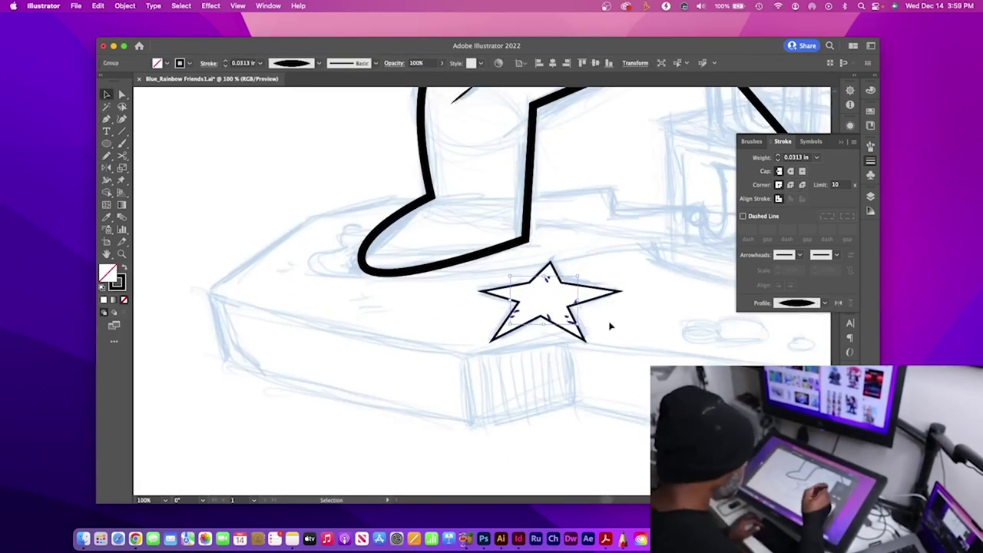
key("super+minus")
key("super+minus")
key("m")
mouse_move(443, 282)
left_mouse_down()
mouse_move(521, 347)
mouse_move(509, 365)
left_mouse_up()
key("a")
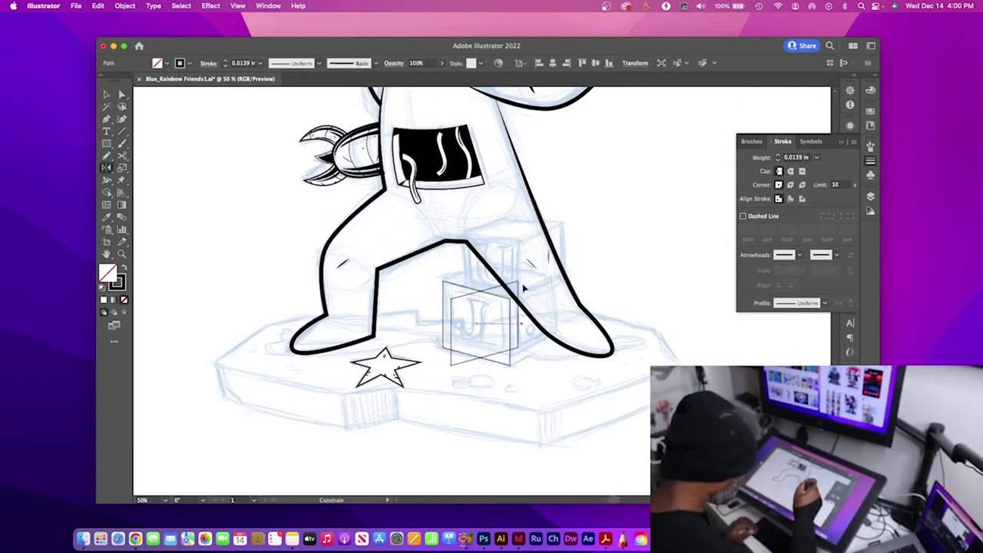
left_click_drag(575, 325, 556, 312)
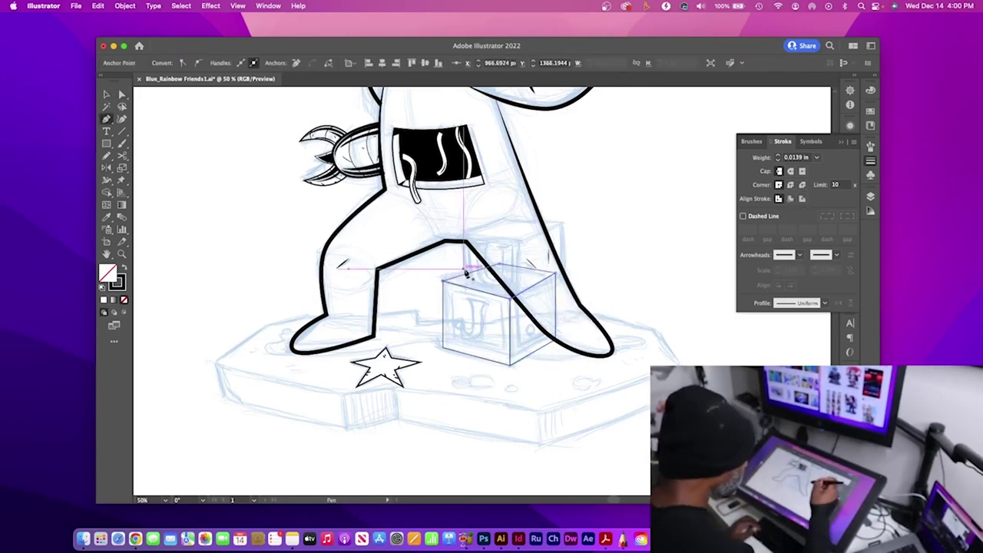
left_click_drag(509, 281, 509, 299)
Step: Add two inset outlines to the cube's faces with Offset Path
left_click(125, 5)
left_click(261, 297)
left_click(533, 300)
left_click(124, 6)
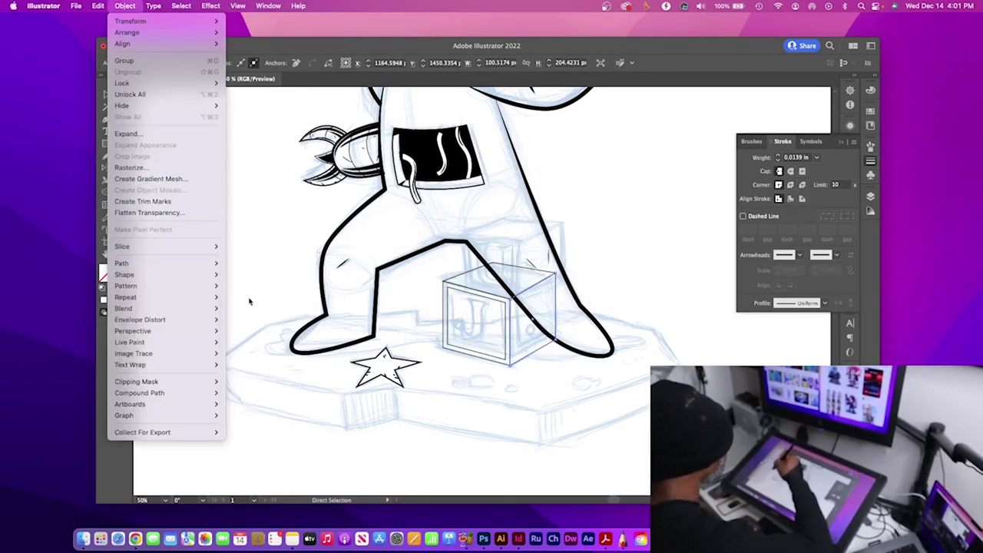
left_click(261, 298)
left_click(124, 5)
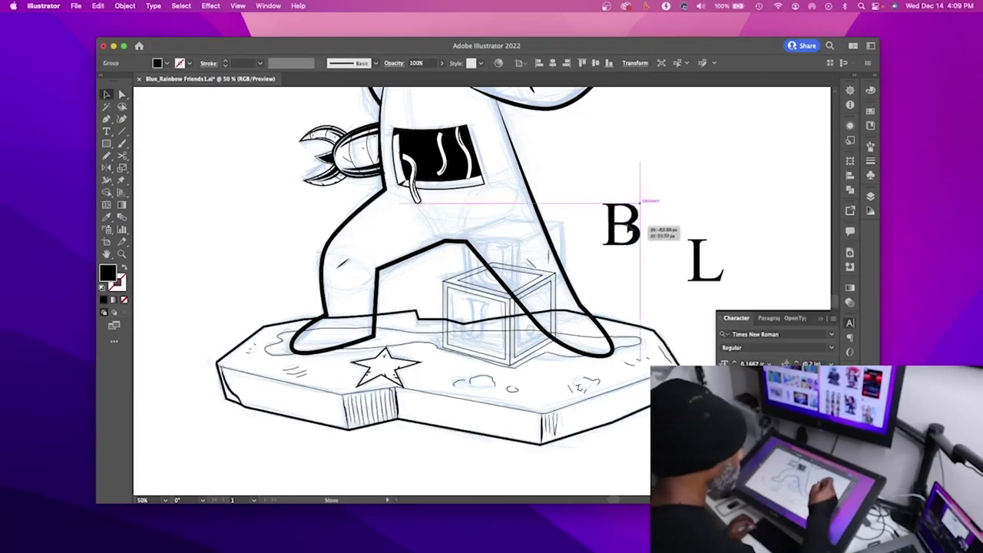
Step: Move the cube beside the letters and shear an L onto its faces
left_click_drag(551, 359, 734, 293)
scroll(734, 293, "right", 3)
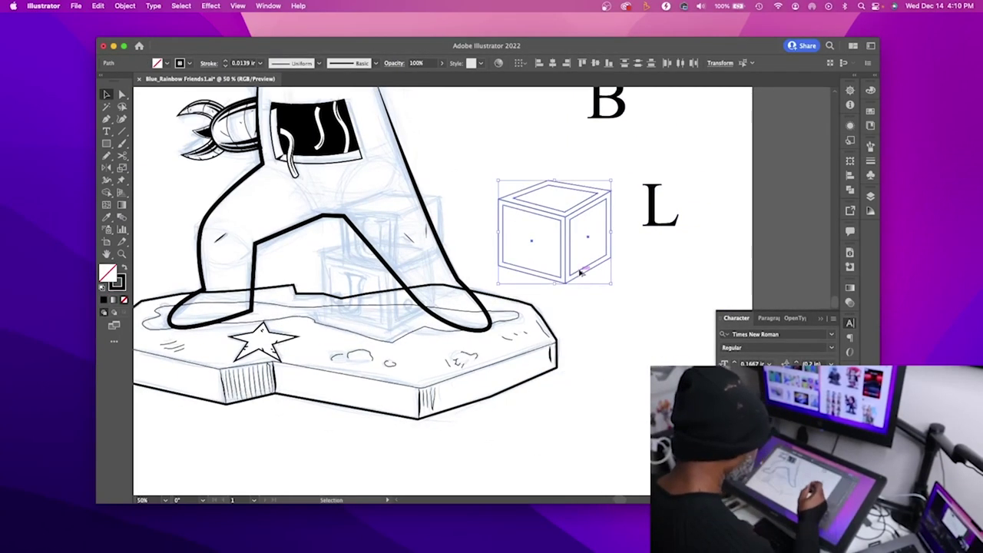
left_click_drag(581, 272, 654, 397)
key("shift+m")
key("ctrl+z")
key("v")
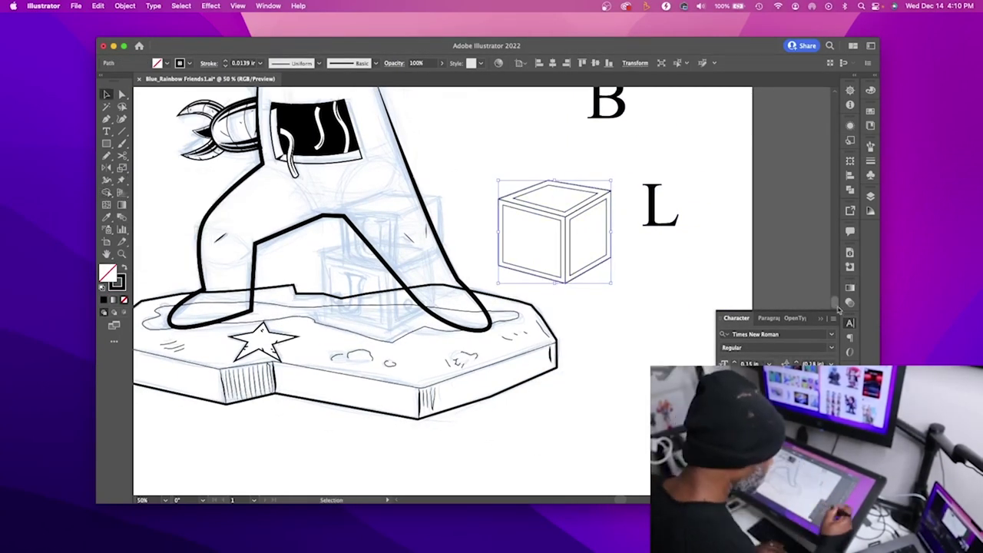
left_click_drag(661, 206, 566, 228)
left_click_drag(607, 104, 531, 150)
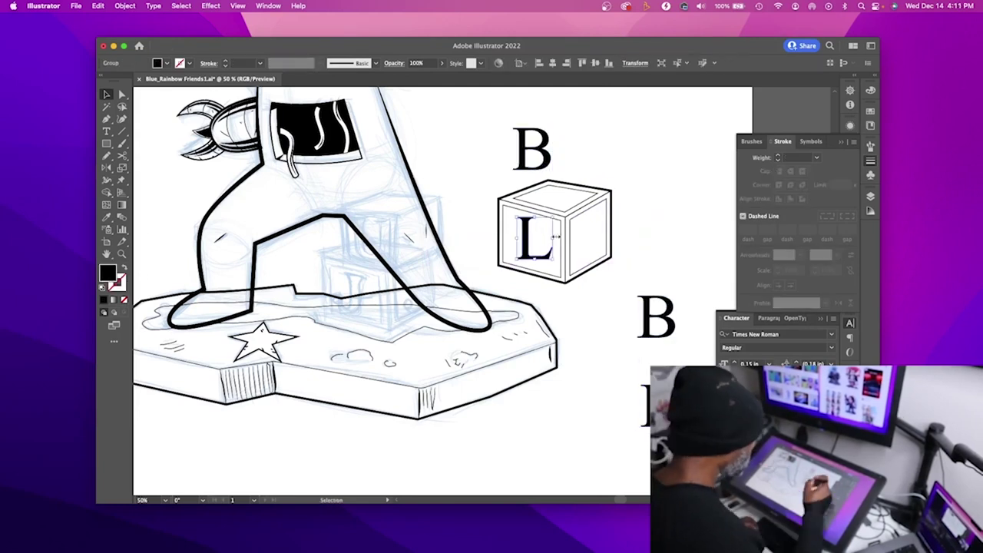
left_click(122, 180)
left_click(122, 167)
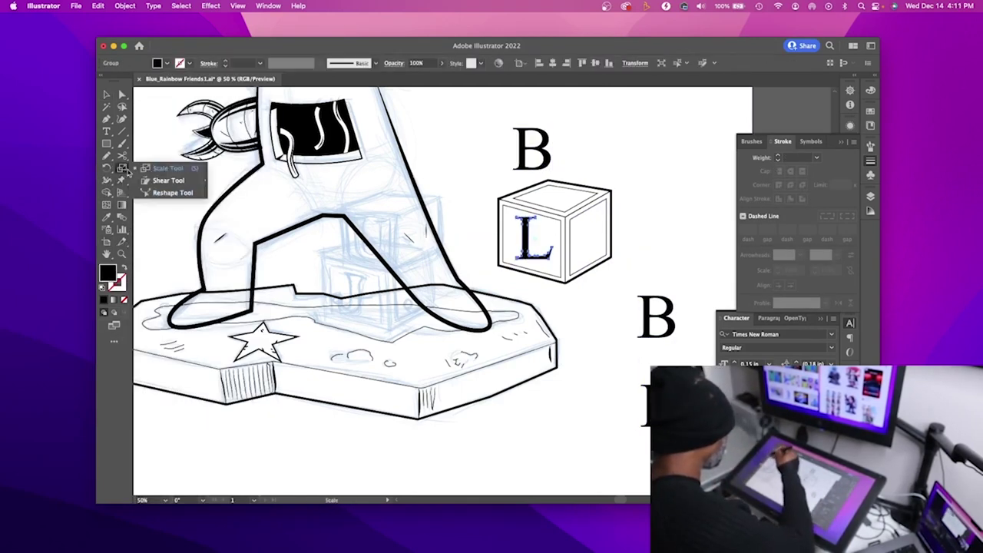
key("v")
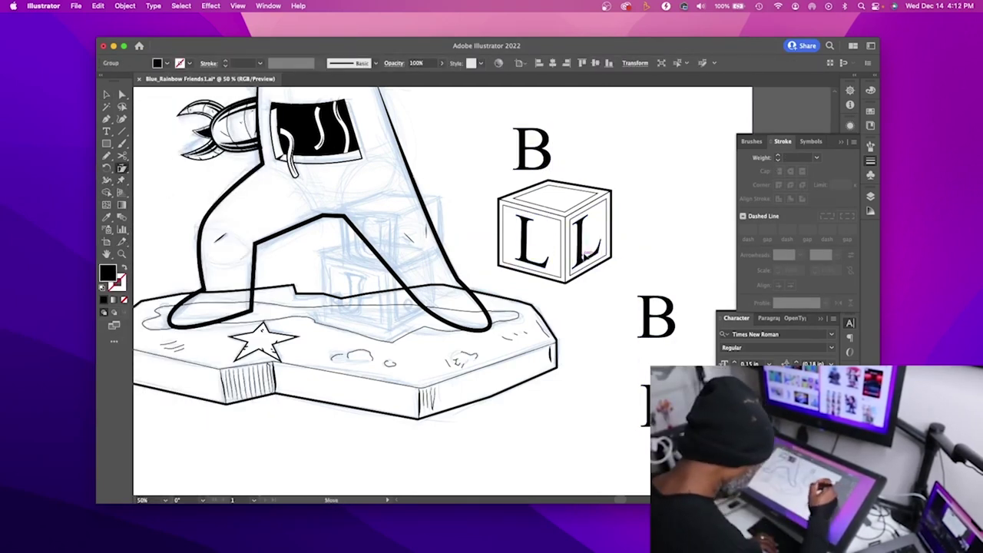
Step: Stack a duplicate cube above and slant B copies onto its front, side and top
left_click_drag(531, 148, 695, 175)
left_click_drag(555, 230, 576, 163)
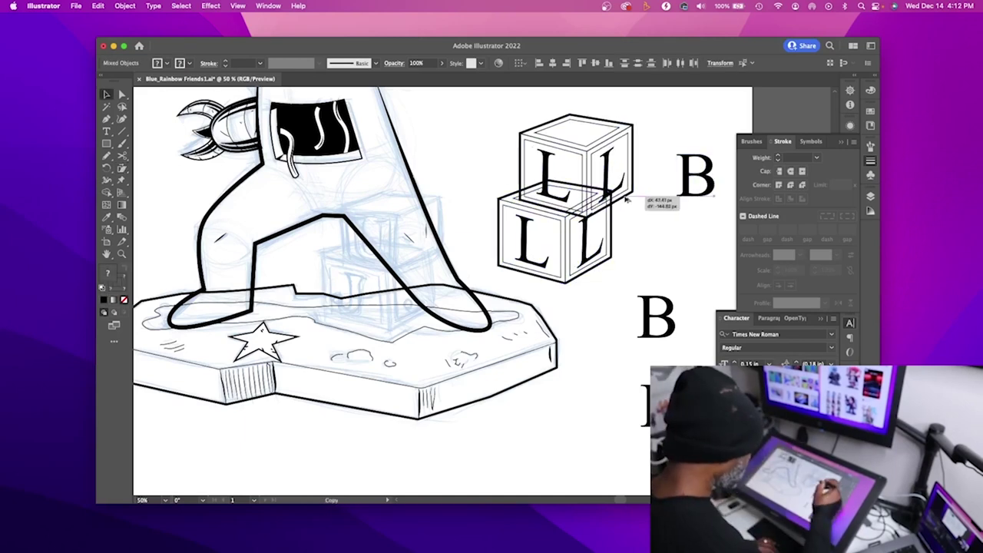
left_click_drag(695, 176, 555, 173)
mouse_move(675, 290)
left_mouse_down()
mouse_move(663, 205)
mouse_move(581, 123)
left_mouse_up()
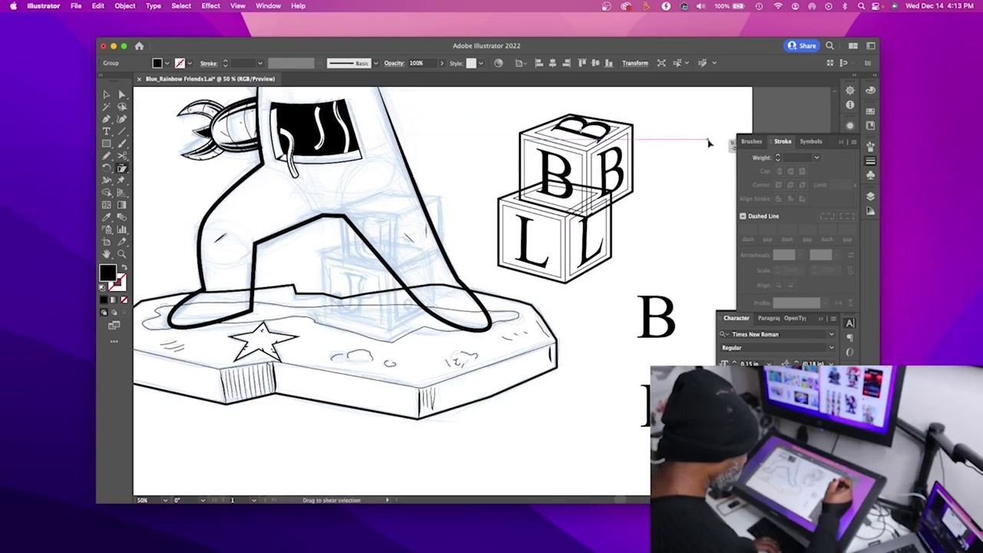
key("v")
left_click(621, 138)
left_click_drag(651, 128, 650, 126)
key("v")
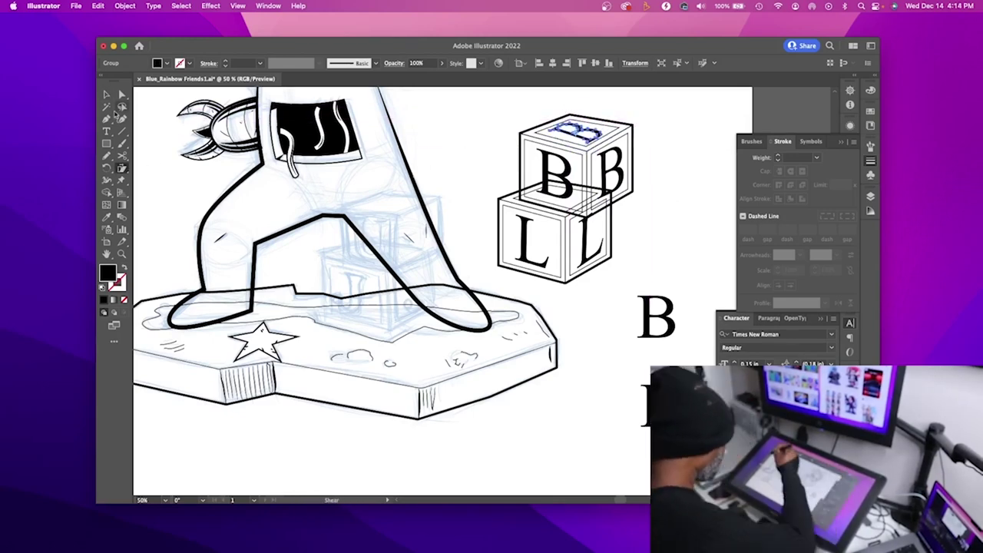
key("ctrl+0")
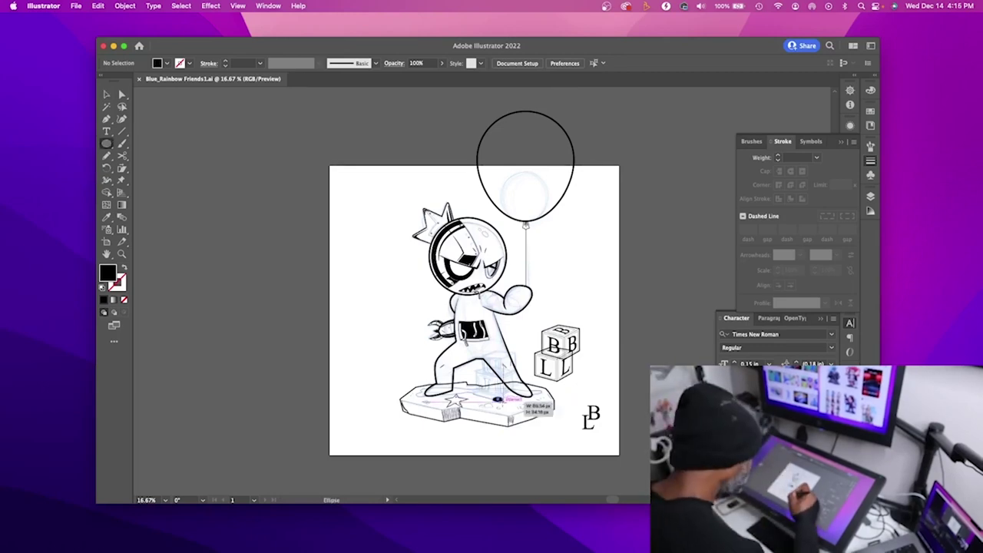
Step: Draw slanted eye shapes on the balloon and fill them solid black
left_click(491, 398)
key("ctrl+=")
key("ctrl+=")
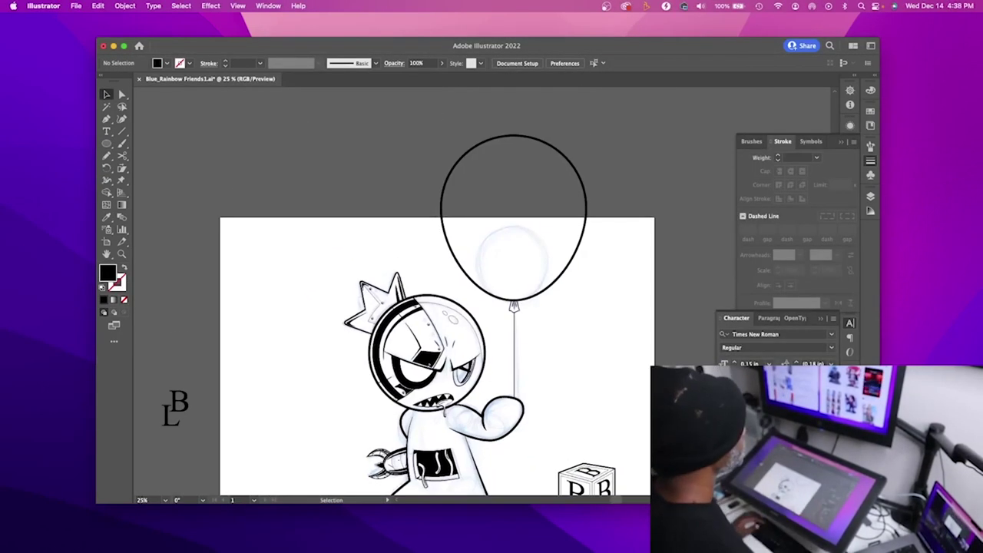
mouse_move(576, 249)
left_mouse_down()
mouse_move(581, 230)
mouse_move(574, 244)
left_mouse_up()
key("shift+x")
key("a")
key("p")
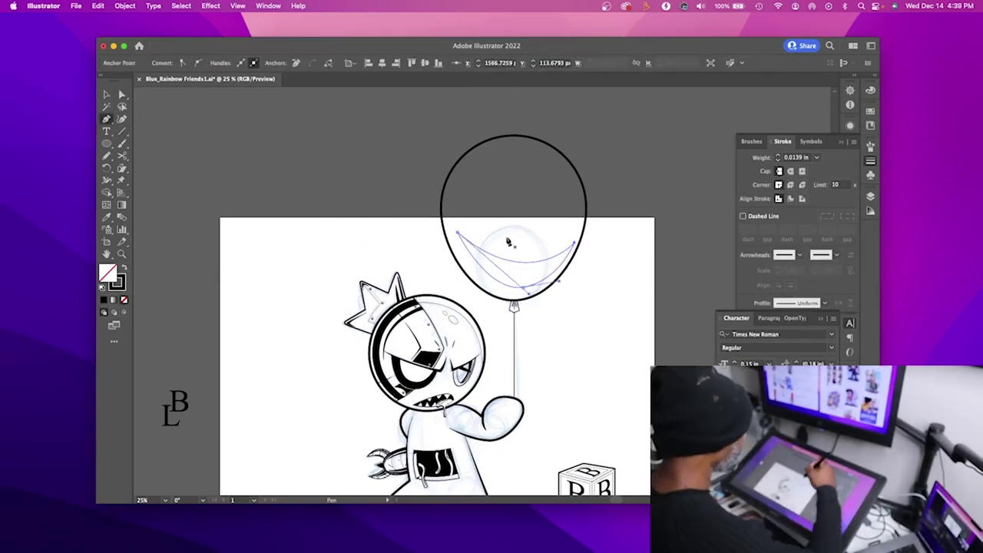
left_click(536, 241)
left_click(581, 203)
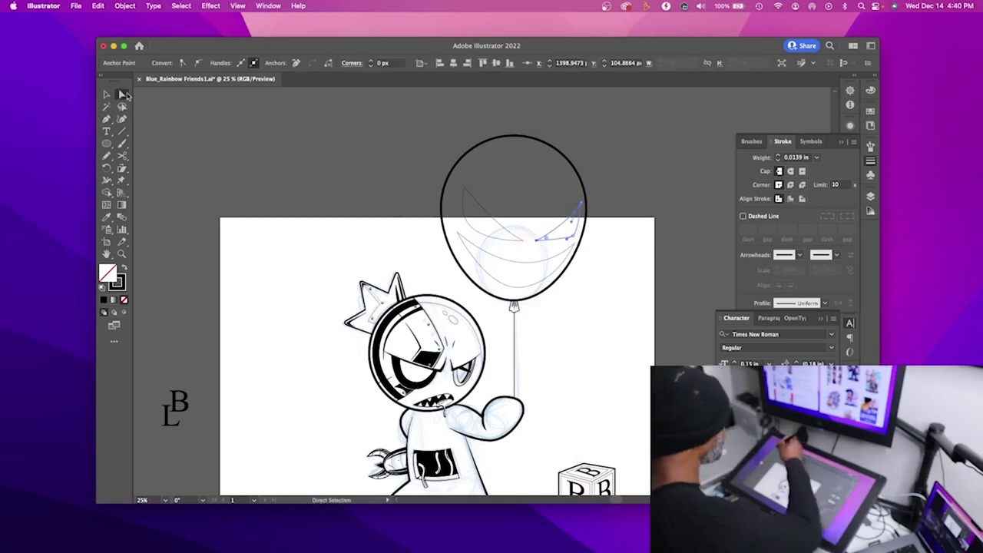
key("a")
key("shift+x")
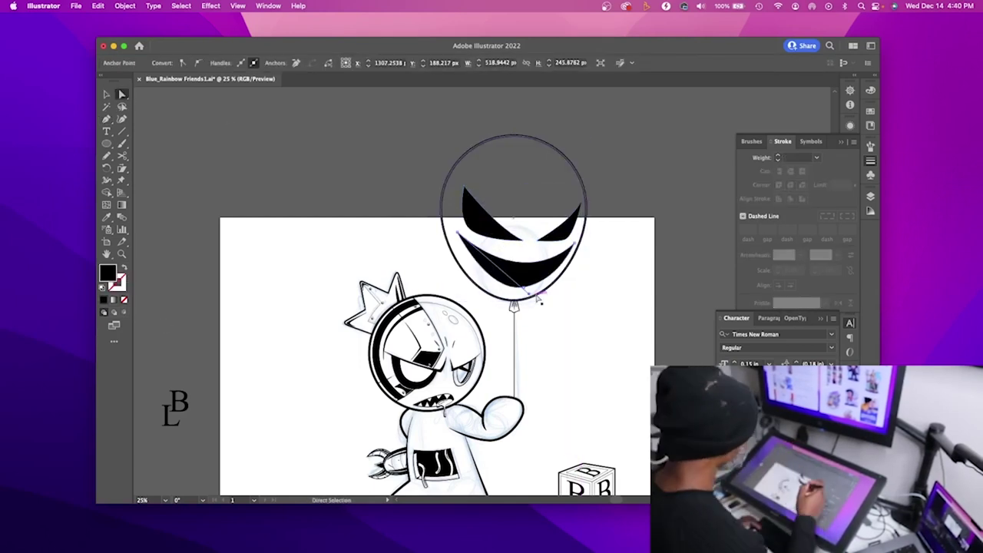
Step: Draw the jagged black zigzag grin and refine its anchor points
key("n")
mouse_move(450, 237)
left_mouse_down()
mouse_move(580, 252)
mouse_move(460, 233)
left_mouse_up()
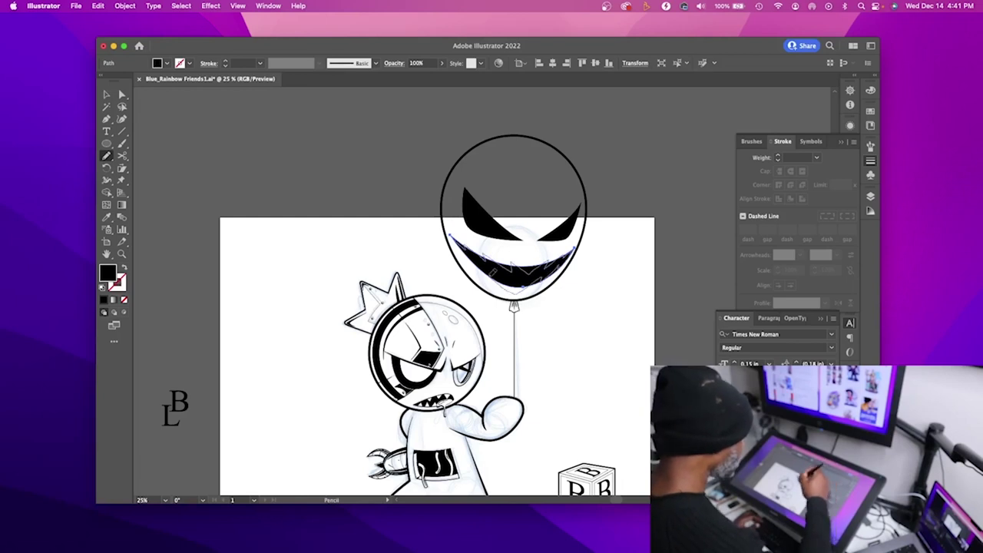
key("shift+x")
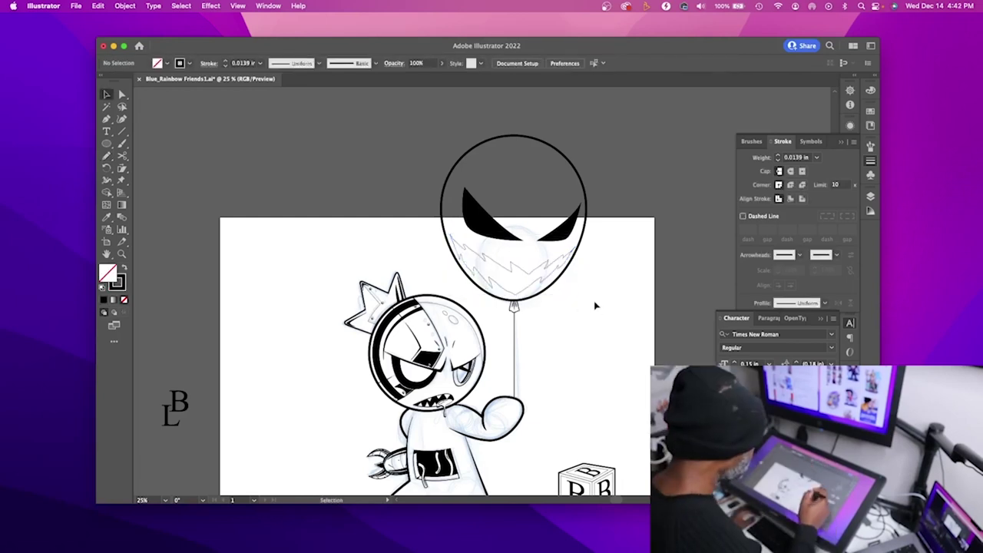
key("p")
left_click_drag(489, 269, 556, 261)
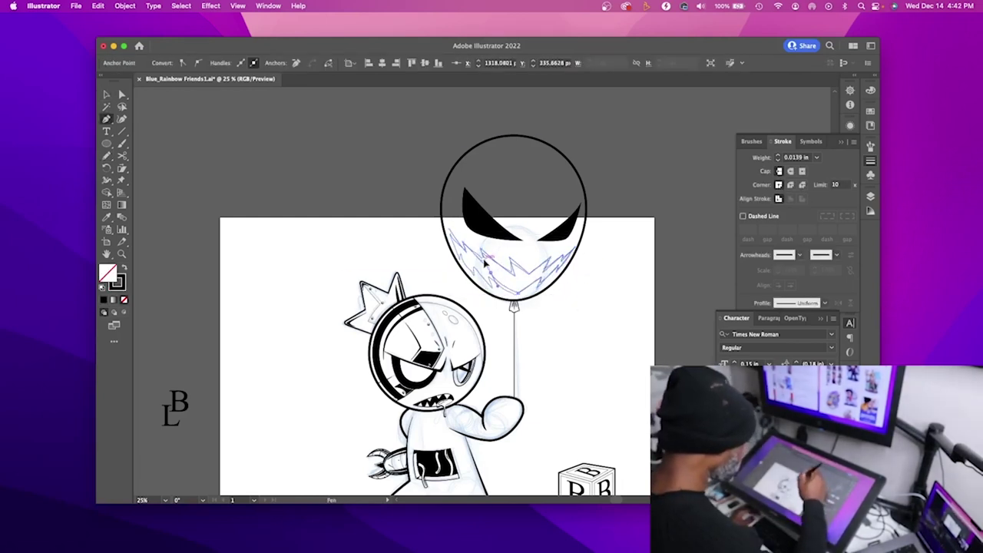
left_click_drag(464, 265, 615, 329)
key("shift+x")
key("v")
left_click(586, 312)
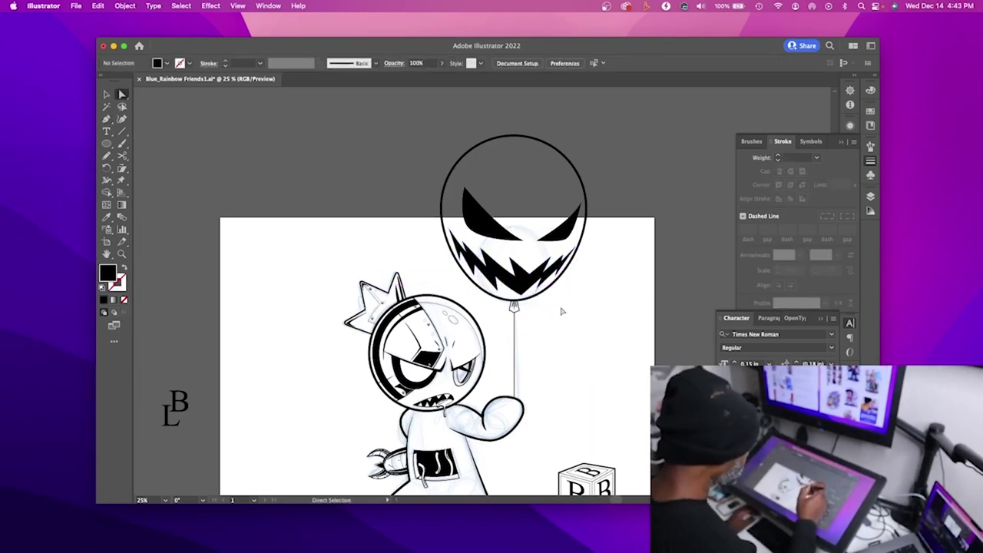
left_click(565, 281)
left_click_drag(554, 282, 551, 283)
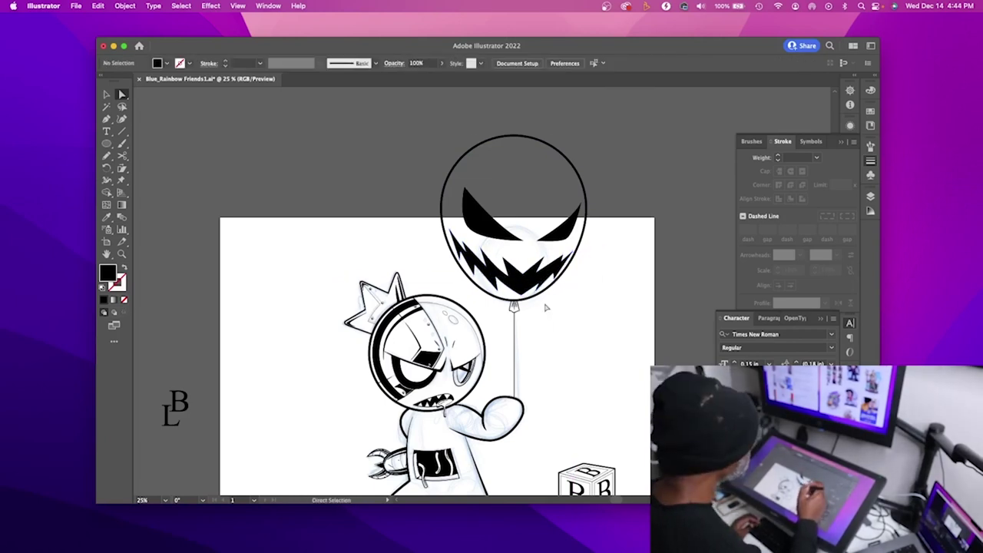
Step: Add crack lines near the balloon top and a 0.0313 in line over the left eye
key("v")
left_click(549, 164)
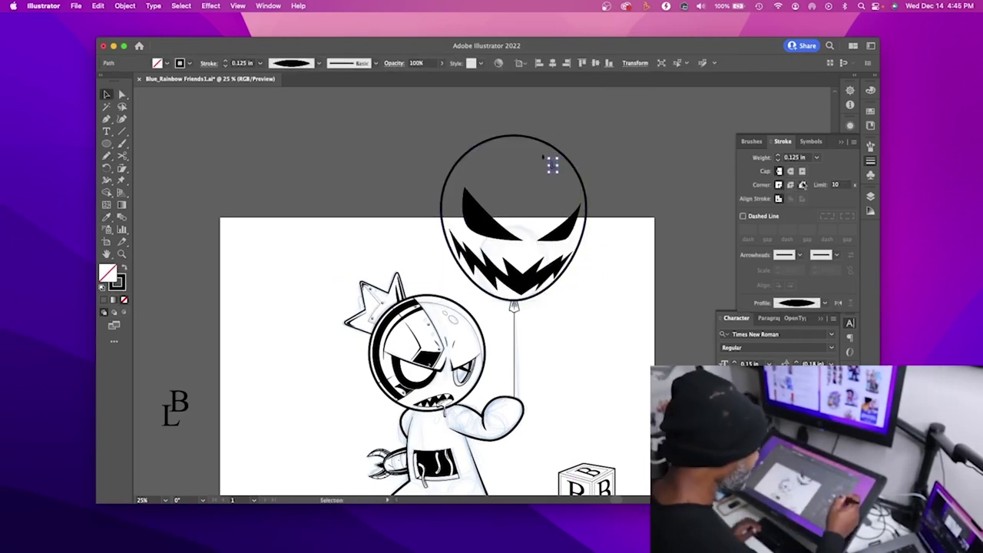
left_click(594, 362)
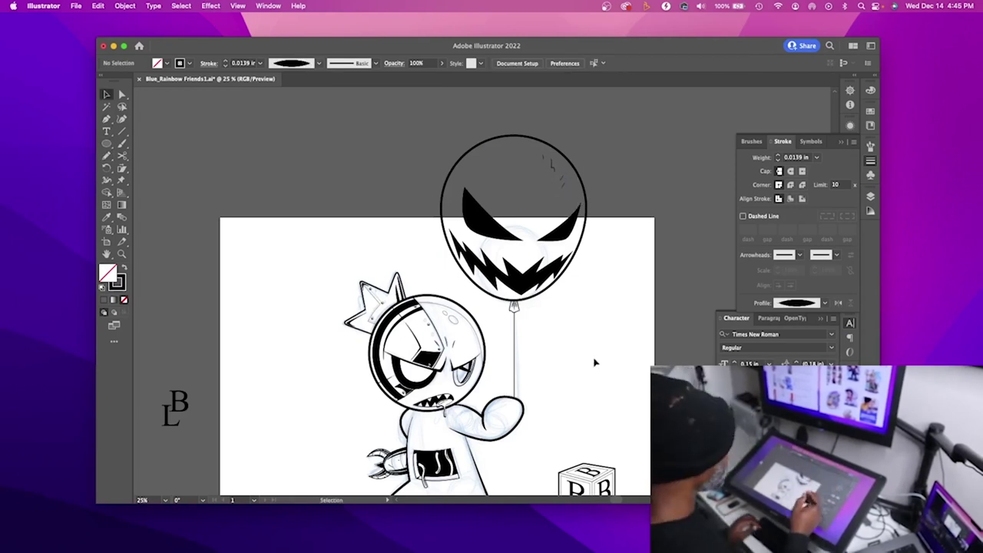
key("p")
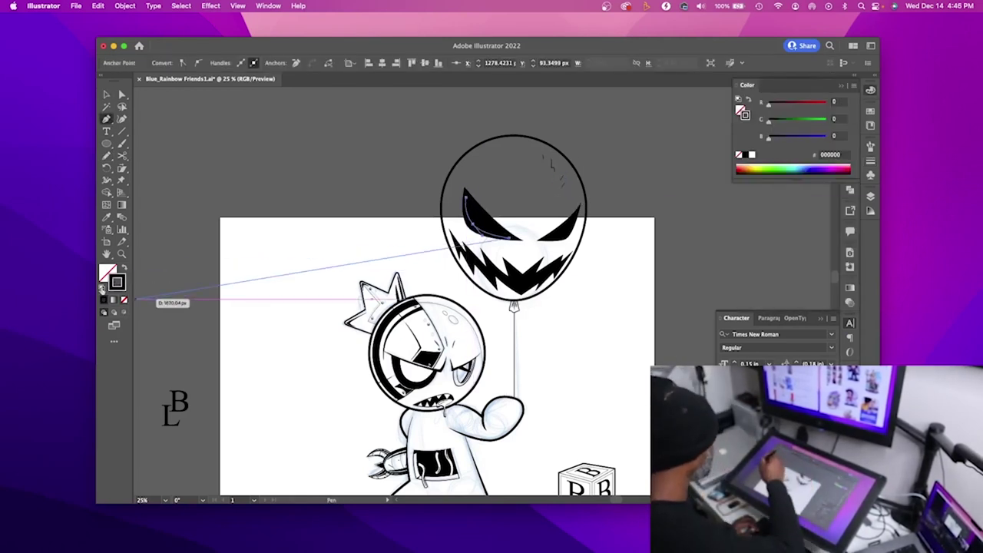
left_click(170, 336)
left_click(817, 157)
left_click(835, 191)
key("v")
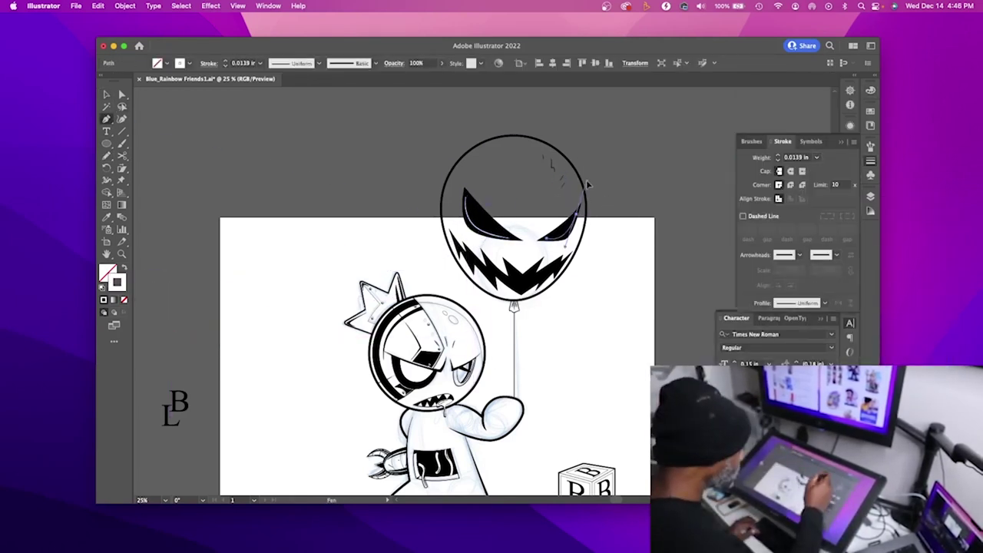
key("a")
left_click(597, 272)
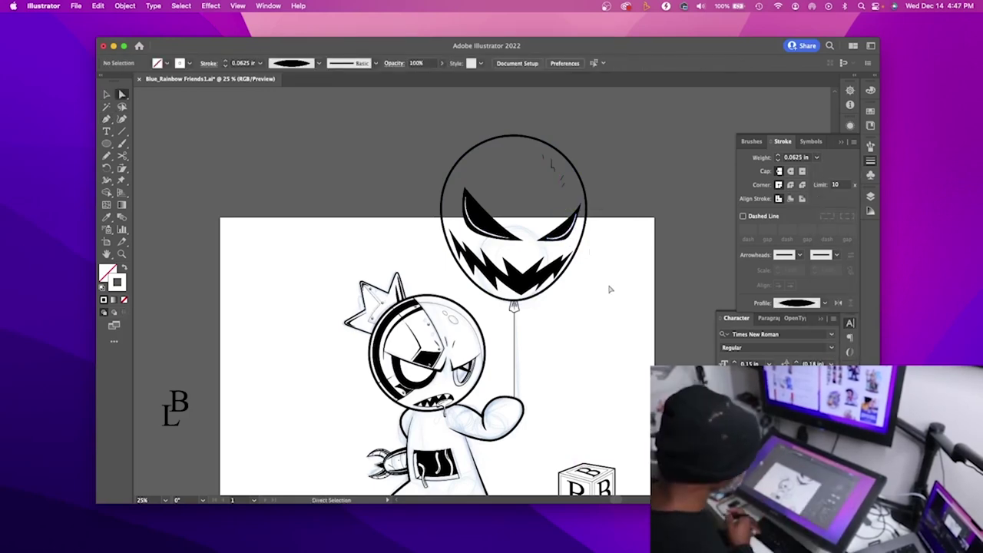
key("shift+x")
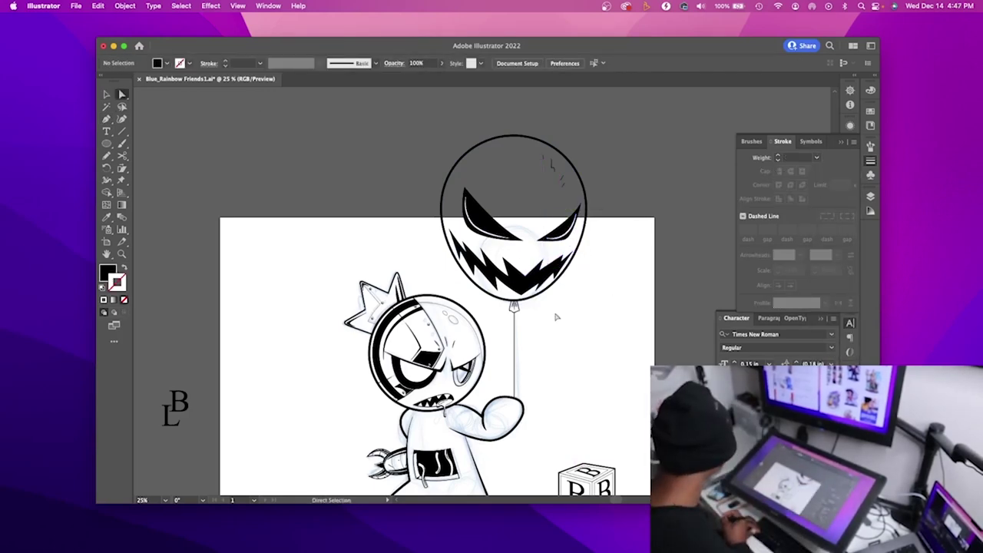
key("super+minus")
Step: Draw a dark blue (0063CC) circle and place it on the character's head
key("super+equal")
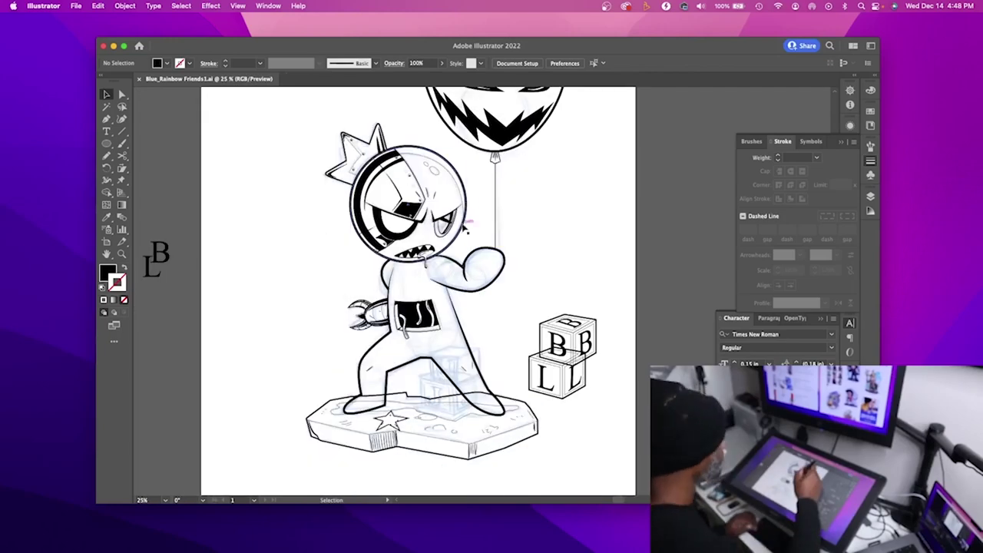
left_click_drag(202, 198, 315, 313)
double_click(108, 272)
left_click(909, 238)
double_click(108, 272)
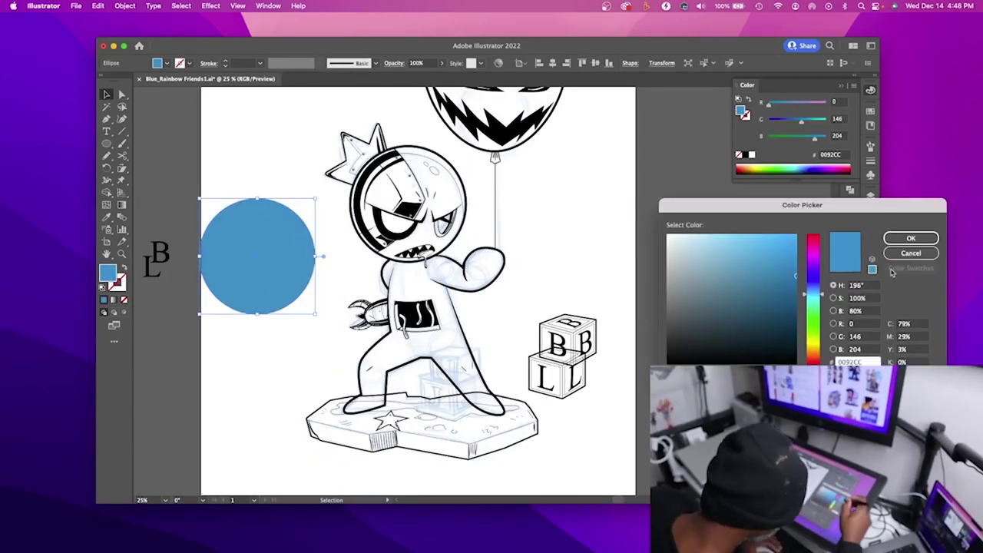
left_click(909, 237)
left_click_drag(277, 287, 426, 234)
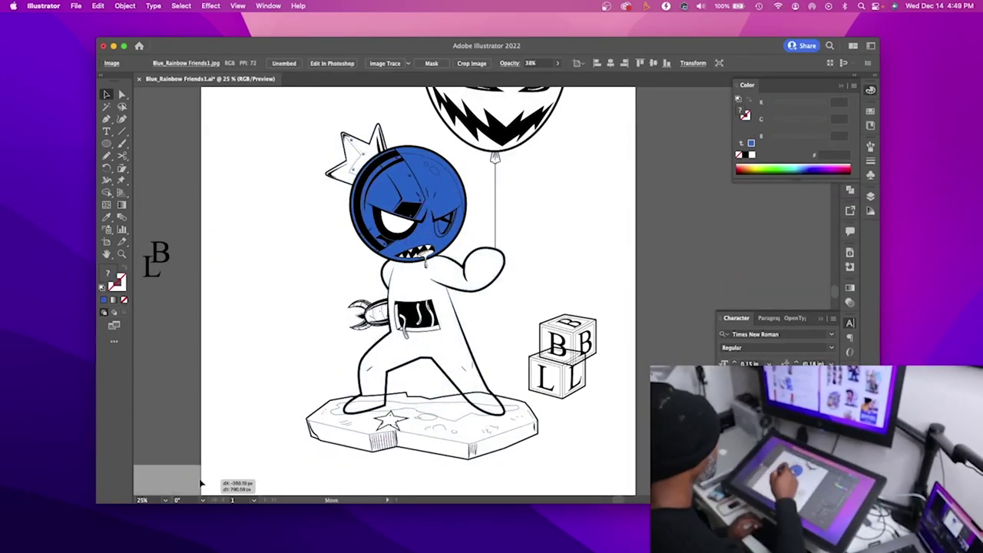
scroll(417, 292, "up", 3)
Step: Give the eye a red radial gradient and fill the head highlight blue 0099FF
left_click(449, 296)
key("period")
left_click(739, 169)
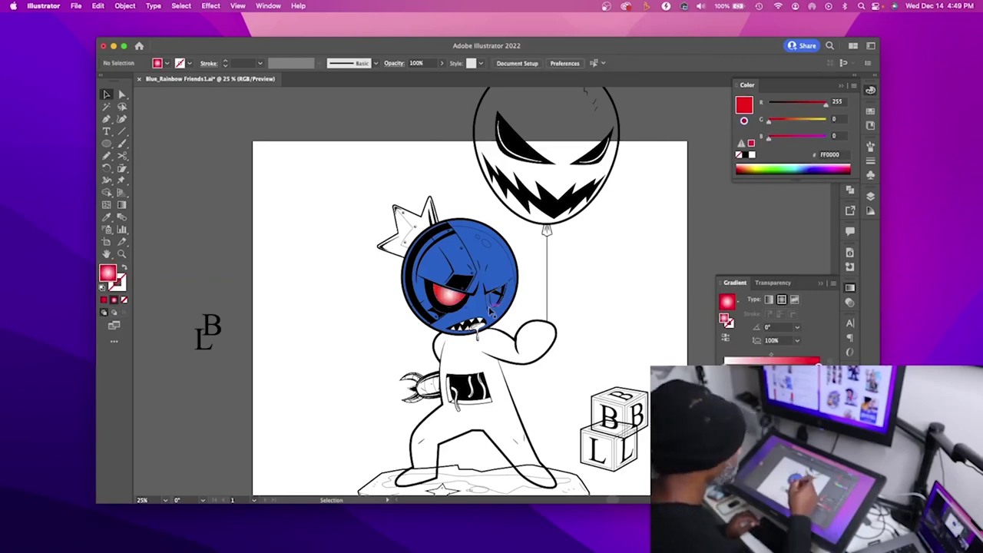
left_click(544, 393)
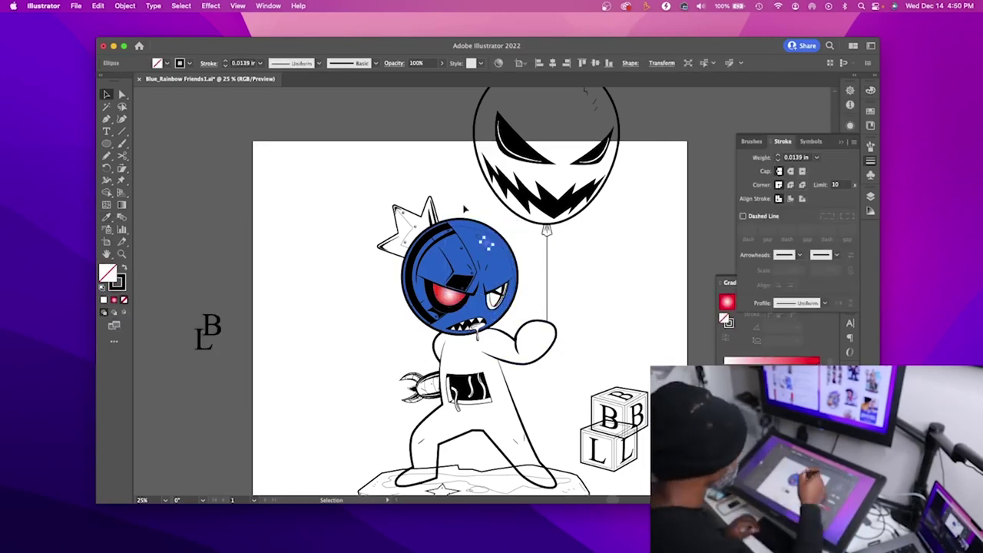
left_click(480, 234)
double_click(107, 273)
left_click(819, 263)
left_click(902, 237)
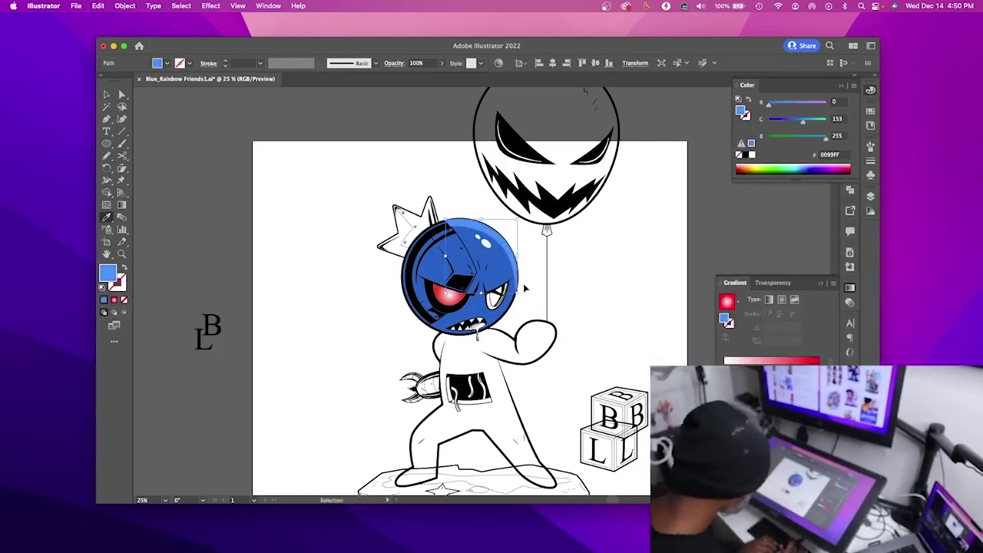
left_click(107, 95)
left_click(572, 279)
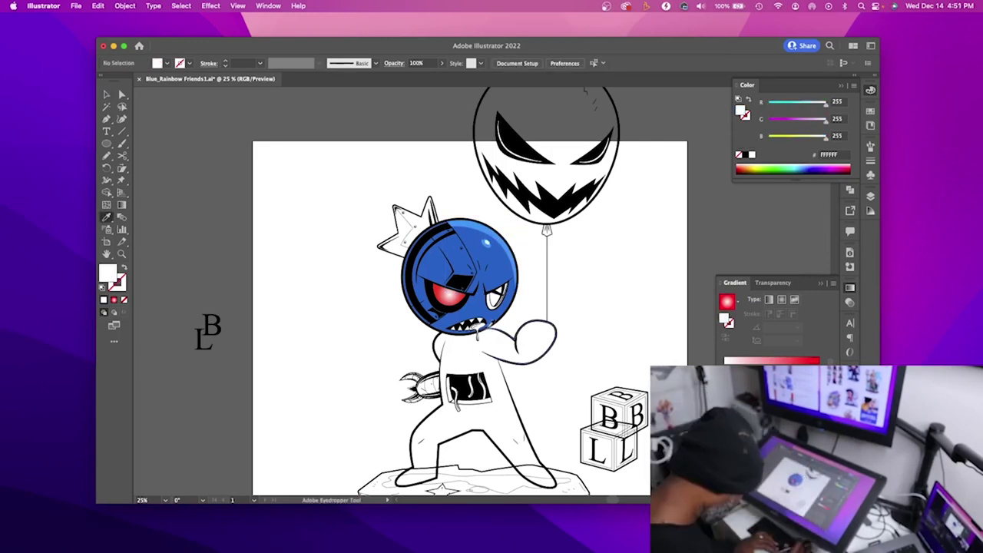
Step: Recolour the drool shape in light blue
key("super+equal")
double_click(107, 273)
left_click(911, 238)
double_click(108, 273)
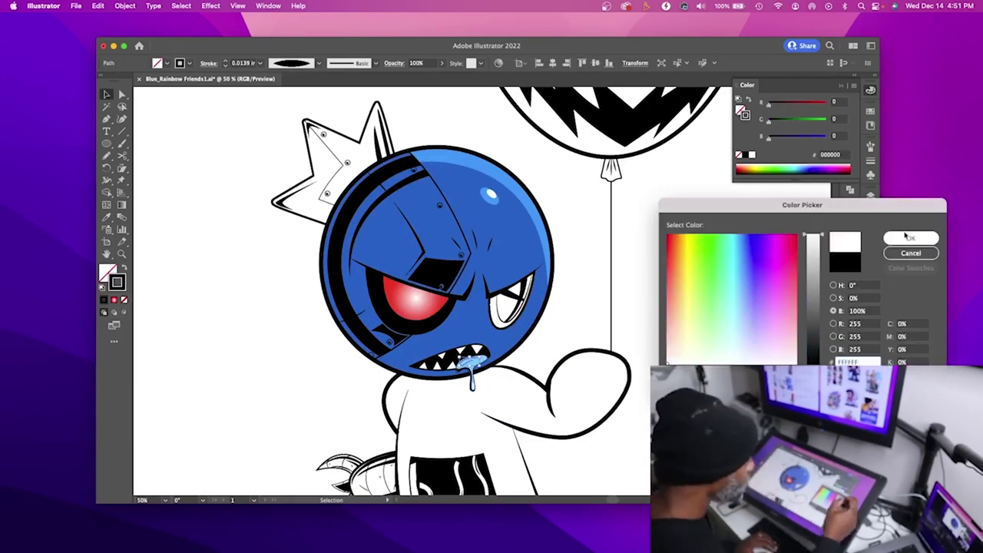
left_click(910, 238)
Step: Trace the body with the Pen tool as a blue fill sent behind the line art
key("super+minus")
left_click(107, 119)
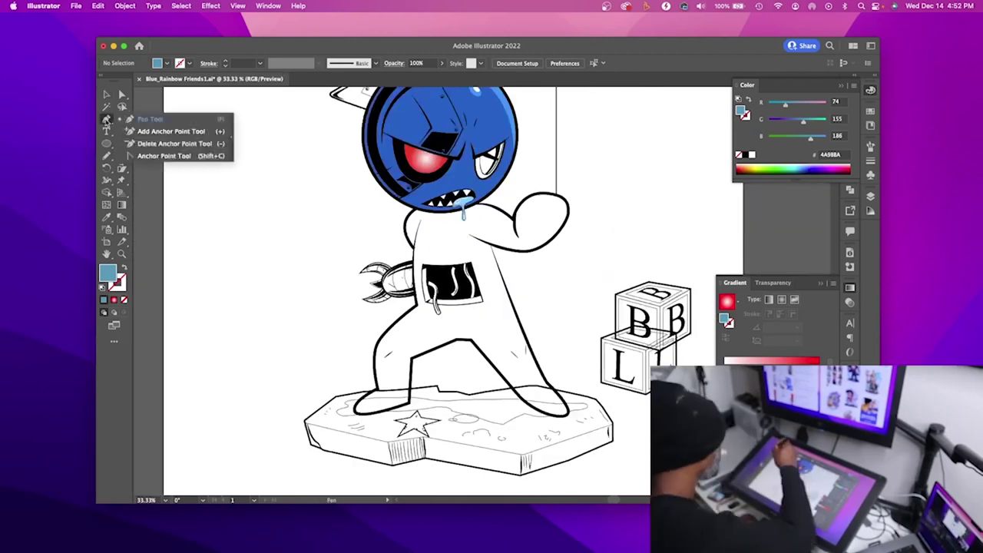
left_click(413, 215)
left_click(361, 369)
left_click(438, 402)
left_click(573, 414)
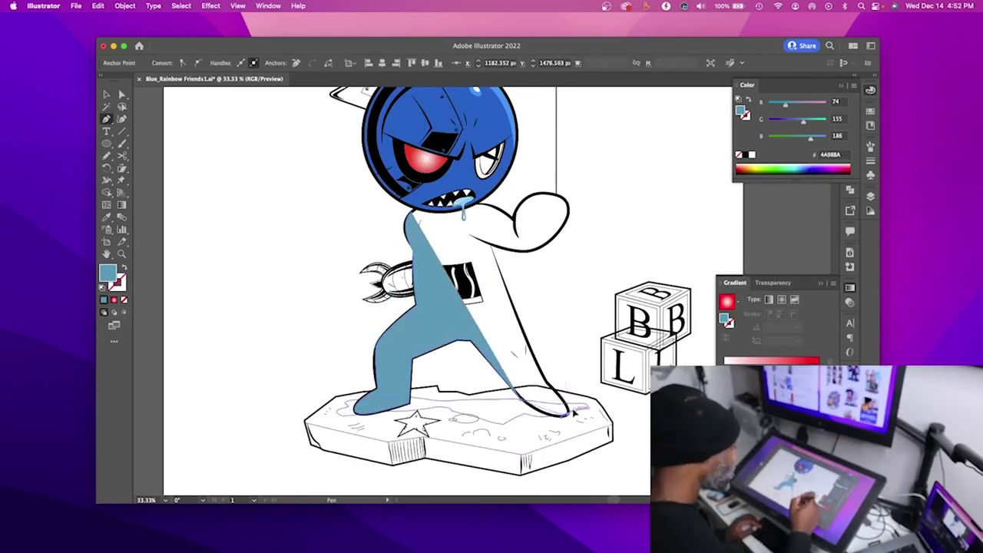
left_click(537, 259)
left_click(570, 191)
left_click(415, 214)
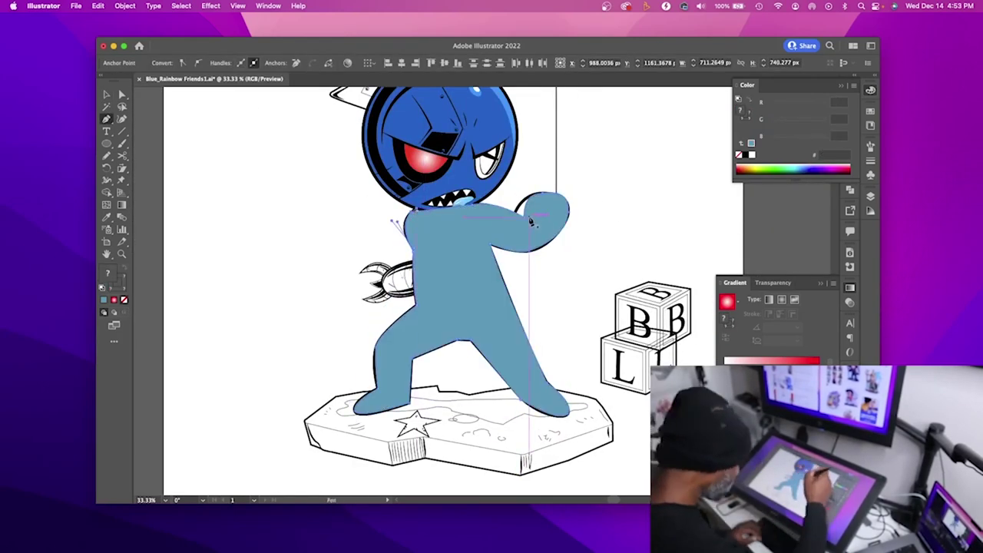
key("a")
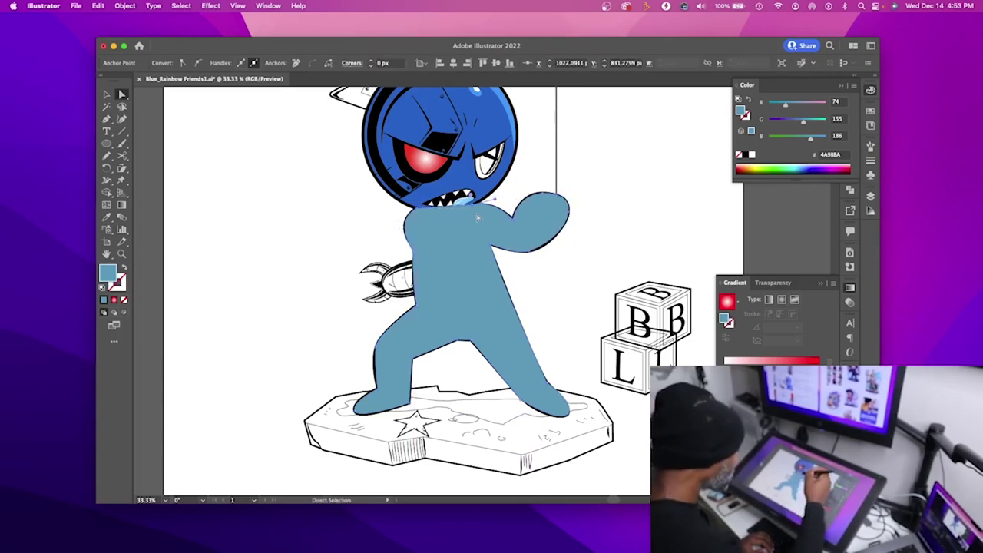
key("ctrl+shift+bracketleft")
key("v")
key("ctrl+shift+a")
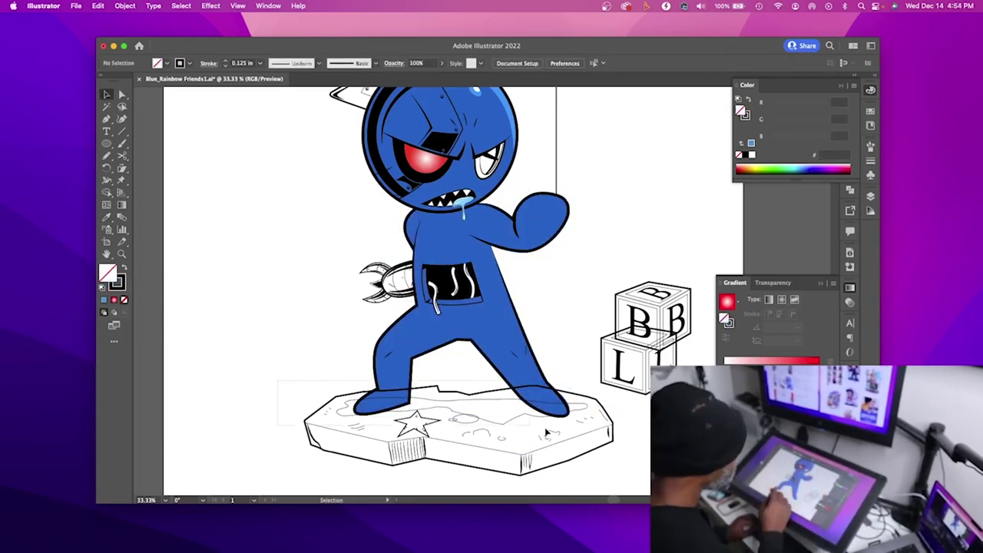
Step: Subtract an offset copy with Pathfinder to leave a shading strip on the body's right edge
left_click(492, 323)
mouse_move(492, 322)
left_mouse_down()
mouse_move(275, 291)
mouse_move(530, 330)
left_mouse_up()
left_click(850, 189)
left_click(745, 183)
double_click(461, 307)
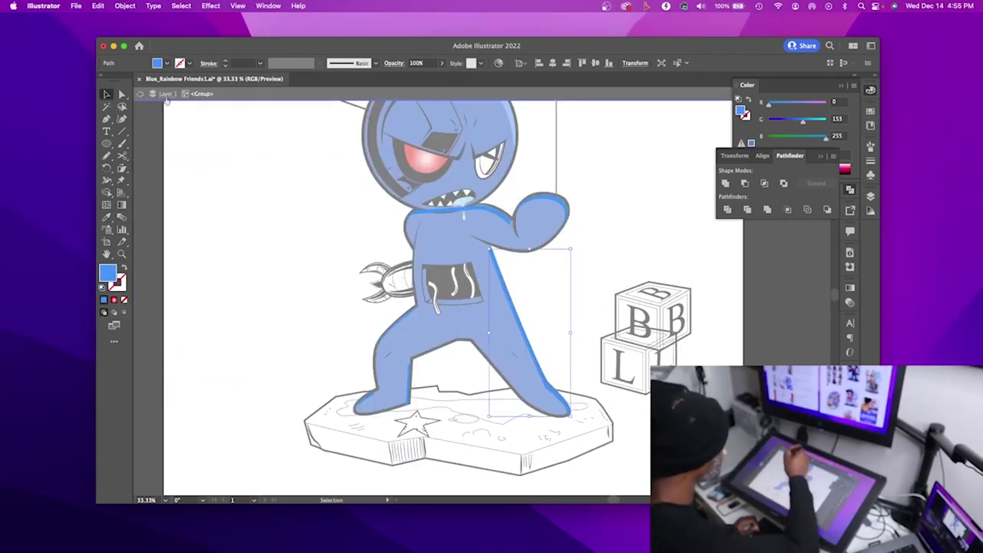
left_click(166, 101)
left_click_drag(552, 393, 553, 396)
double_click(541, 353)
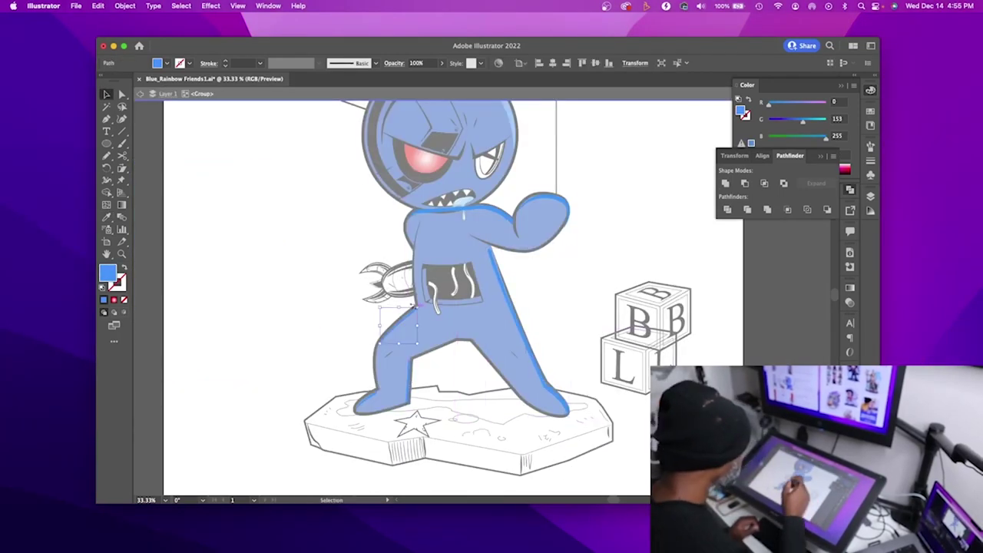
key("Escape")
key("a")
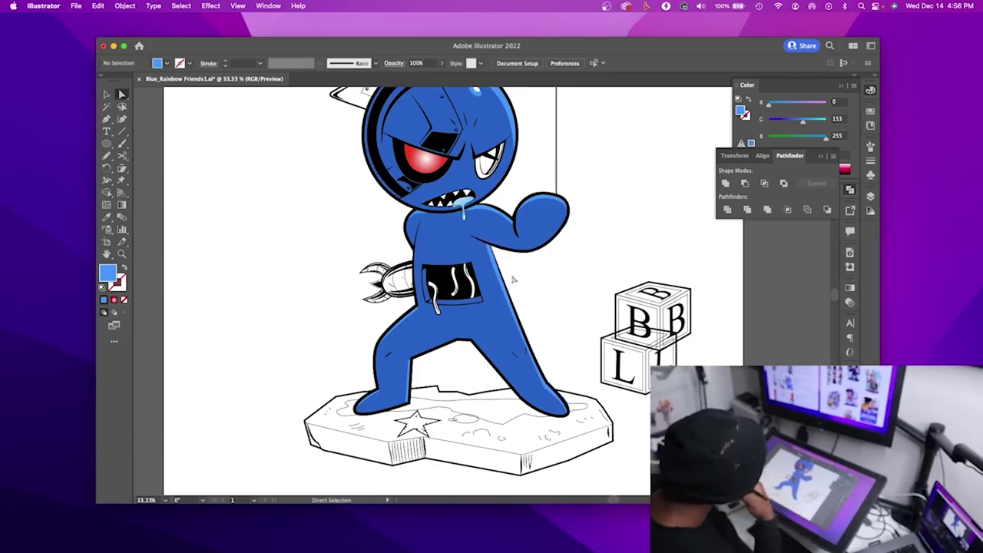
key("super+minus")
Step: Draw an artboard-sized light beige rectangle, then delete it
left_click_drag(225, 97, 659, 495)
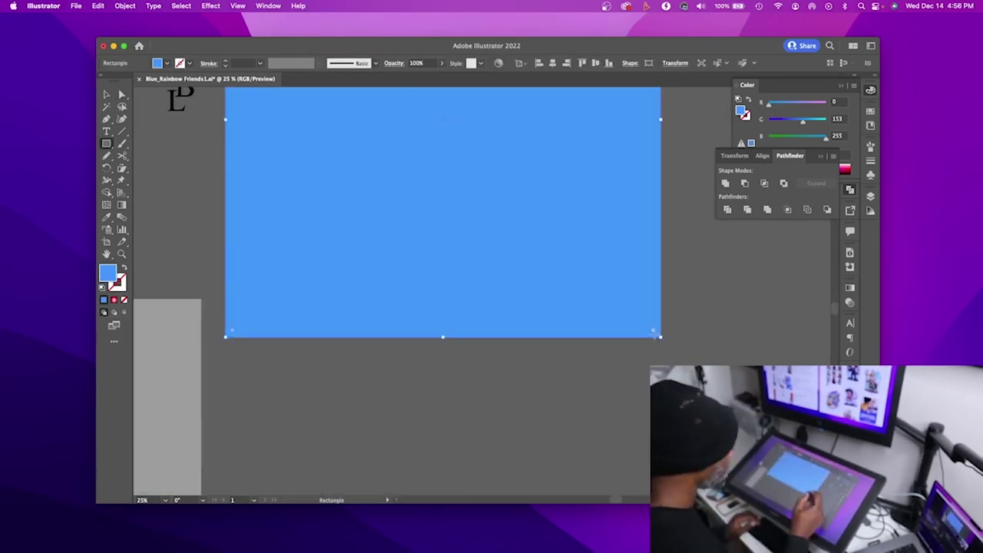
double_click(107, 272)
left_click(671, 345)
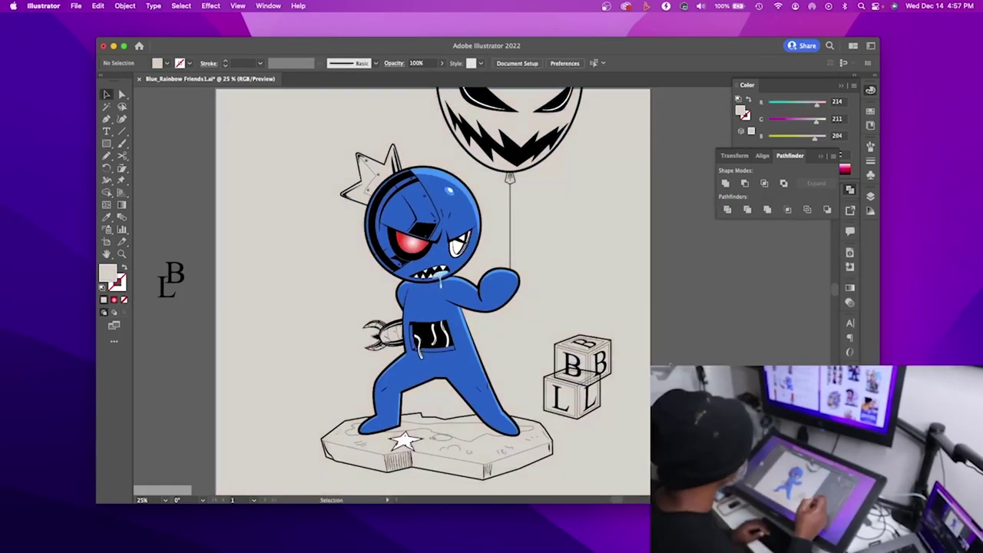
key("super+z")
left_click(106, 156)
key("super+minus")
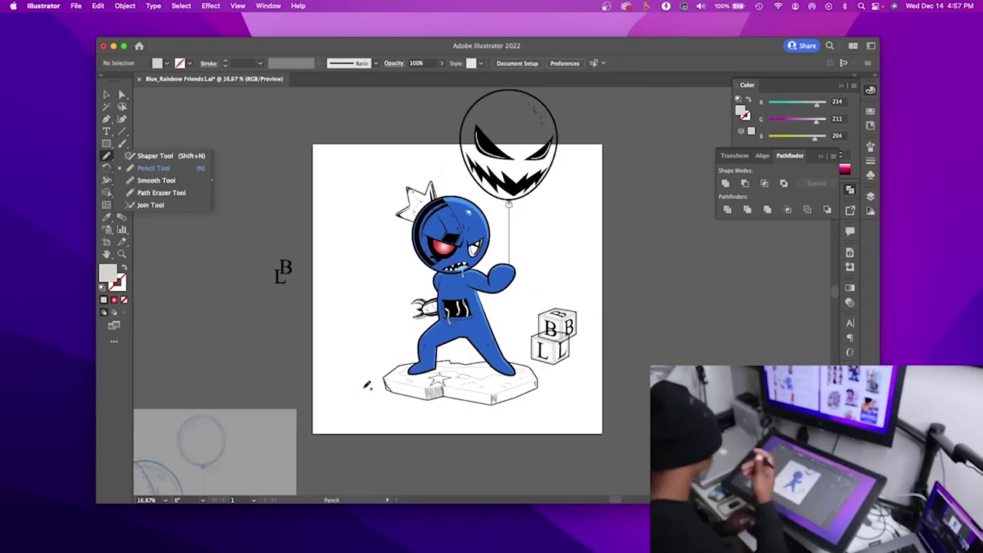
Step: Sketch a wavy pencil backdrop around the figure, filled light green and sent to back
left_click(154, 162)
left_click_drag(415, 177, 410, 266)
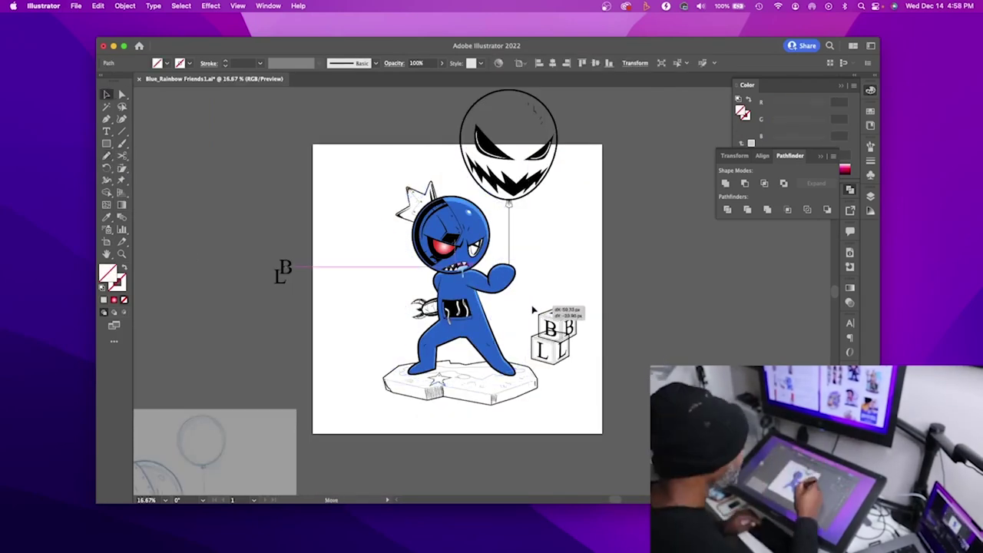
left_click_drag(421, 155, 430, 181)
left_click(107, 95)
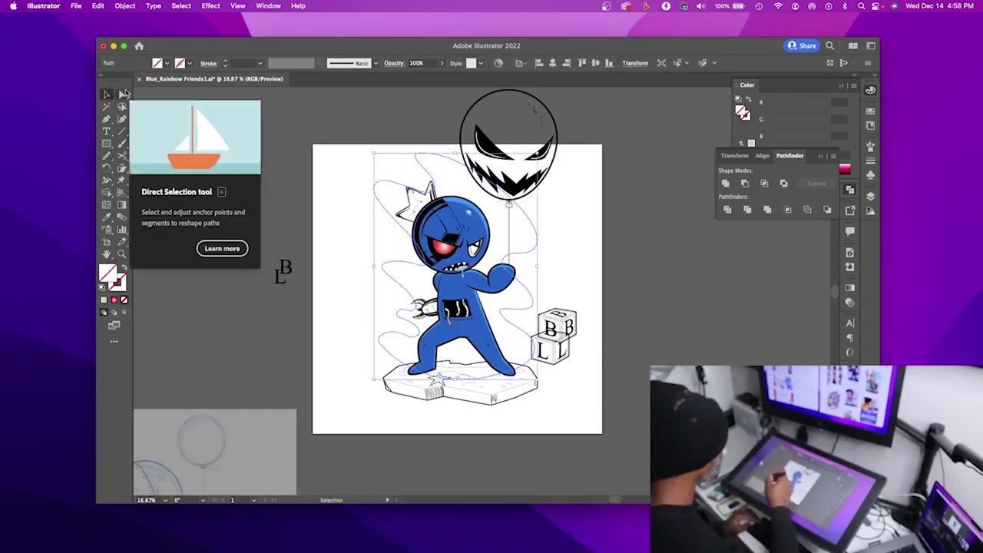
key("super+shift+bracketleft")
left_click(587, 321)
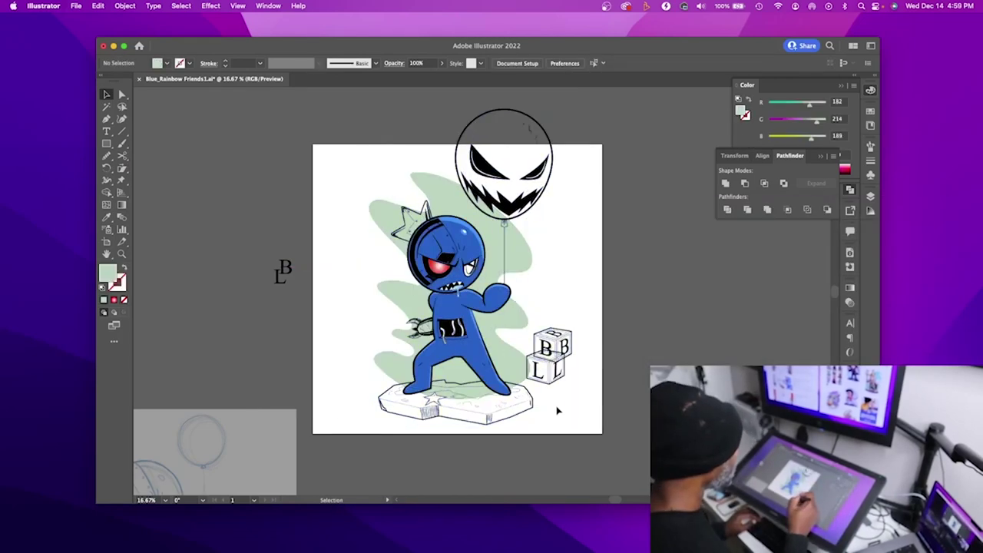
Step: Select the platform base and set its outline weight
key("super+equal")
left_click(525, 428)
left_click(871, 160)
Step: Fill the platform base with grey
left_click(817, 157)
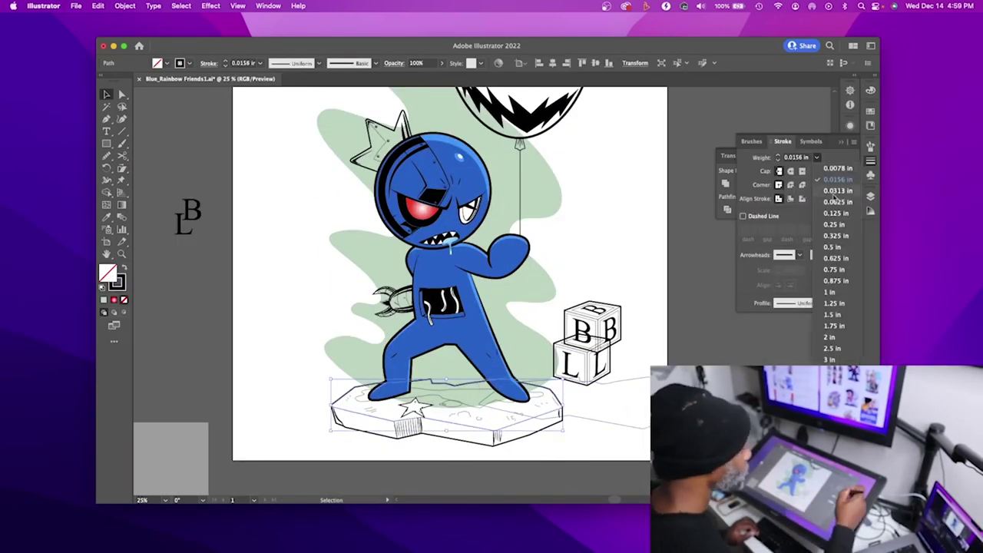
left_click(830, 252)
left_click(911, 239)
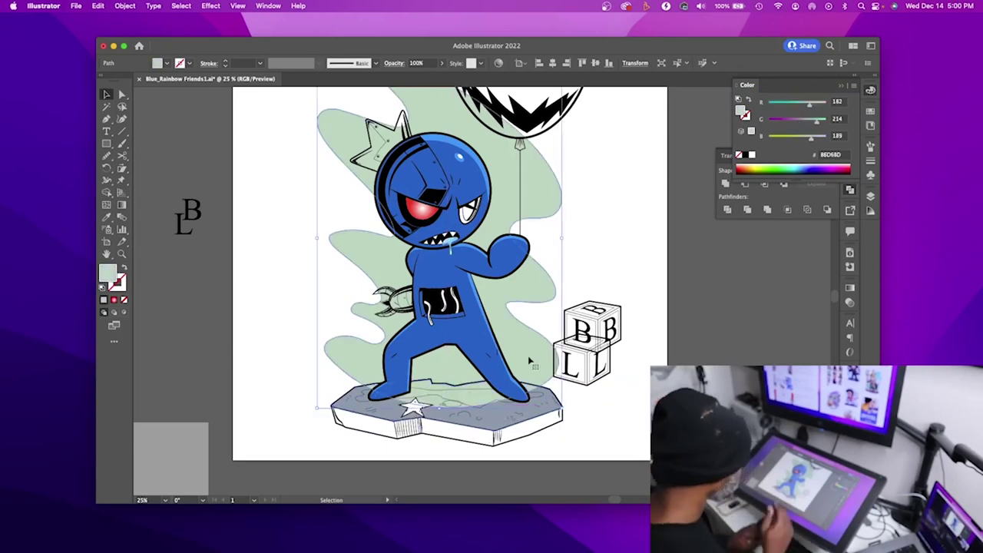
left_click(378, 433)
Step: Set the puddle colour to blue-grey 6381AD and the base fill to 6A7482
key("i")
left_click(522, 414)
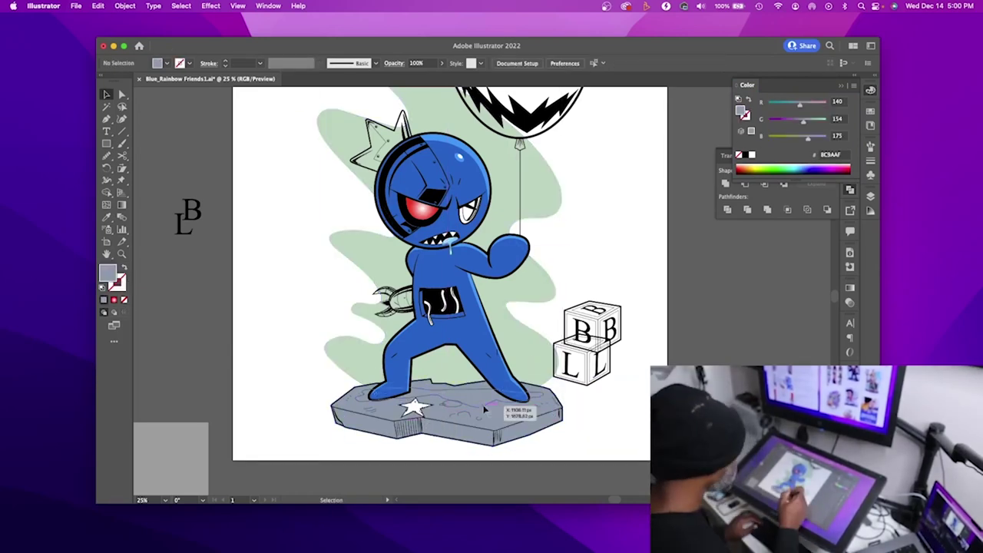
double_click(107, 273)
left_click(884, 251)
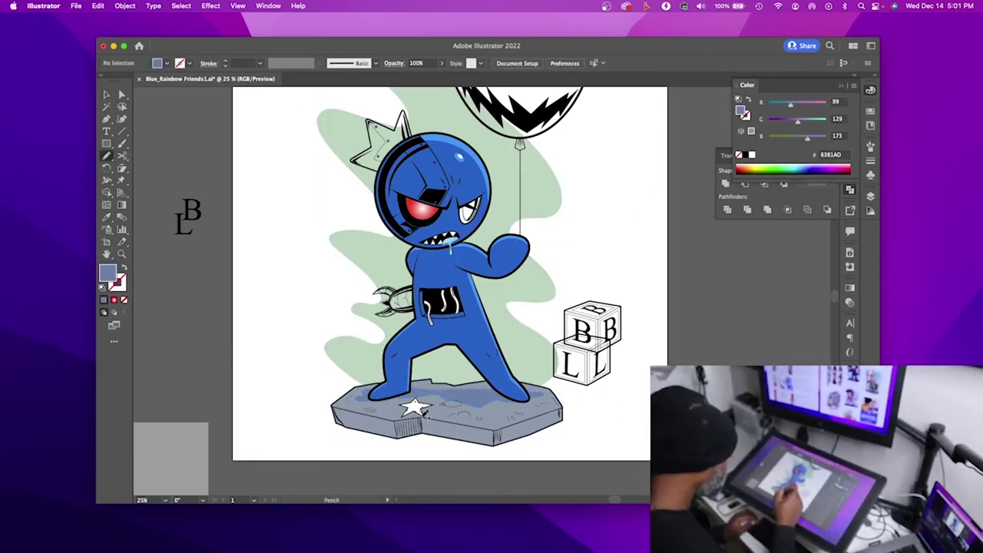
double_click(108, 273)
left_click(902, 238)
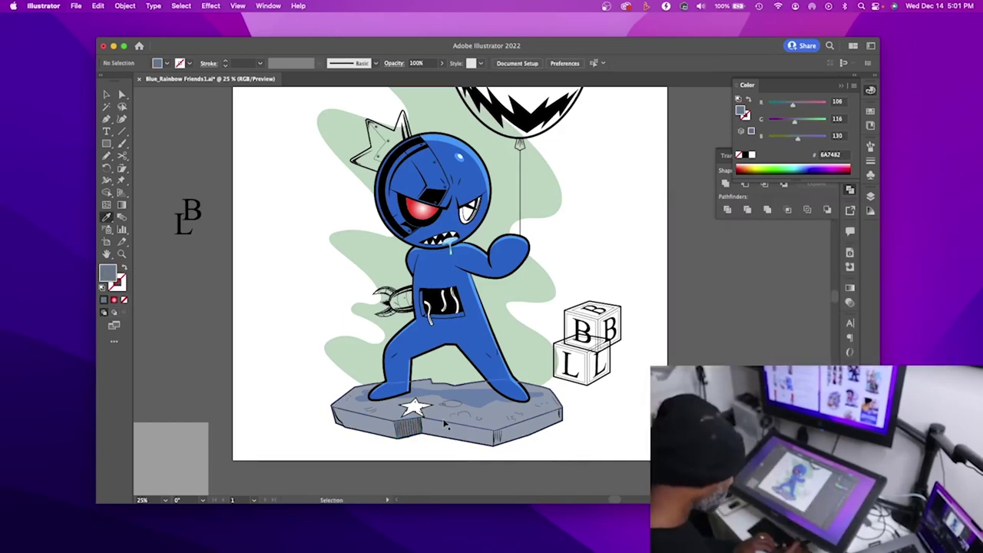
Step: Draw Pencil hatch strokes along the base's front and right edges
scroll(444, 425, "up", 5)
key("n")
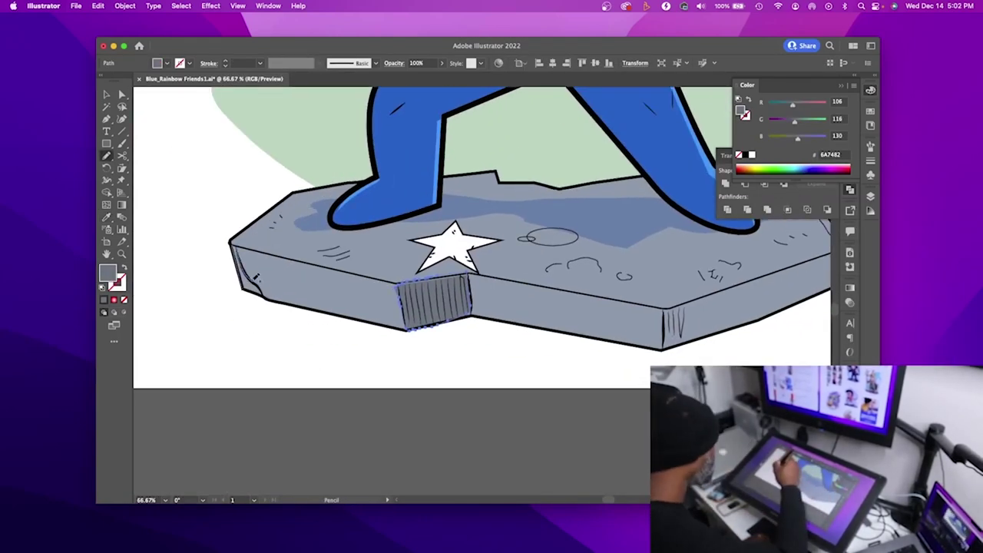
scroll(184, 240, "down", 2)
left_click_drag(503, 356, 527, 373)
scroll(498, 267, "up", 1)
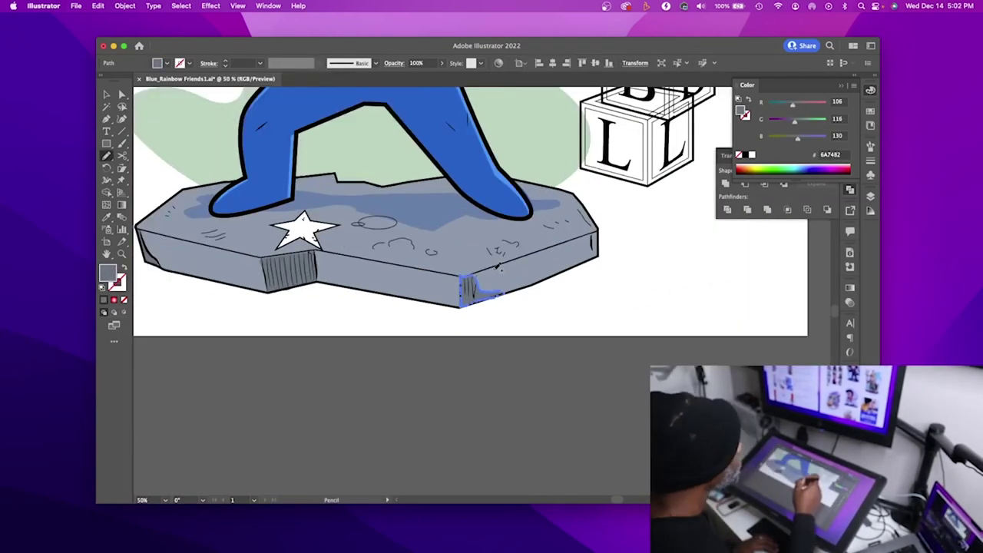
key("ctrl+shift+a")
scroll(570, 398, "down", 2)
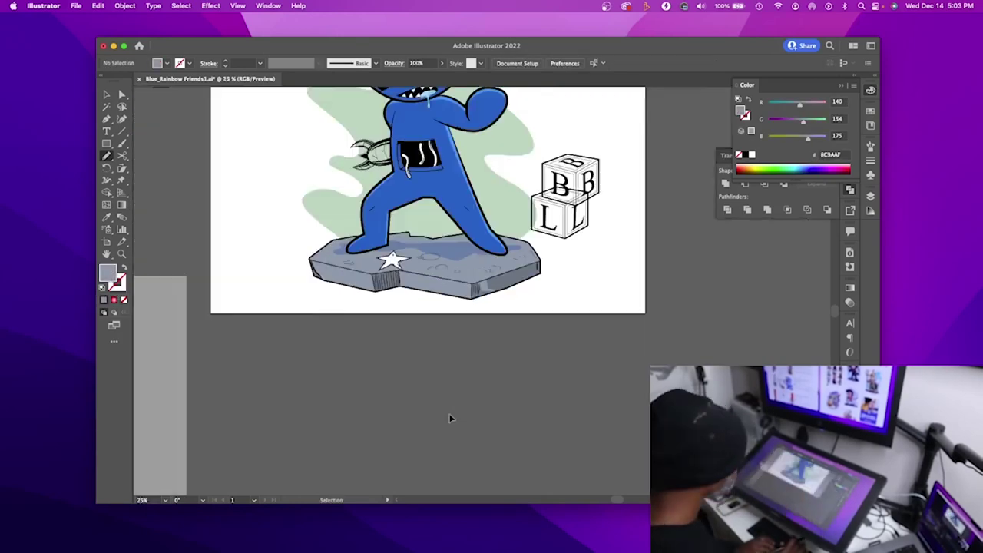
scroll(450, 417, "up", 1)
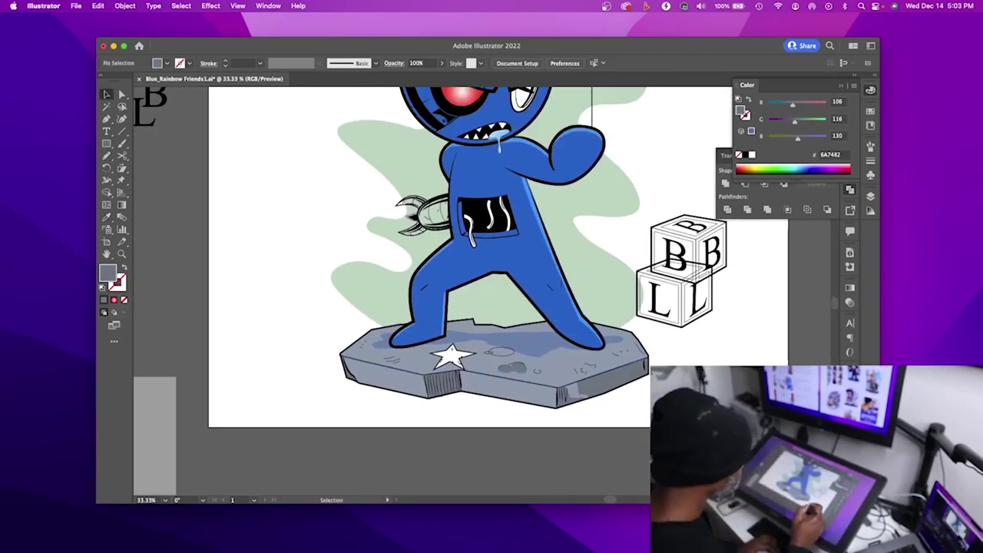
left_click_drag(612, 342, 637, 358)
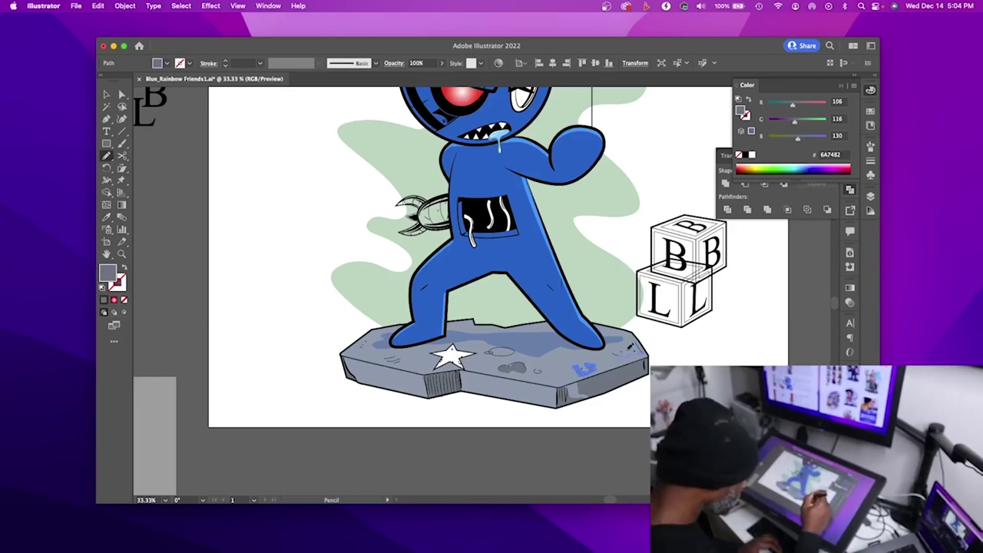
Step: Give the loose leaf shape a pale fill and place it above the helmet visor
key("i")
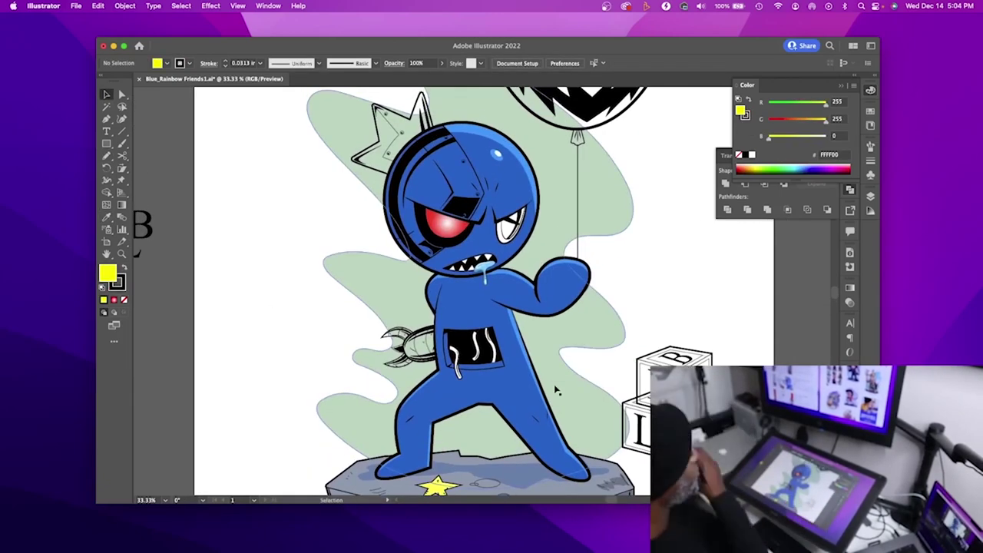
scroll(444, 444, "up", 3)
key("v")
left_click(292, 217)
key("shift+x")
double_click(107, 273)
left_click(906, 237)
left_click_drag(246, 231, 434, 196)
key("a")
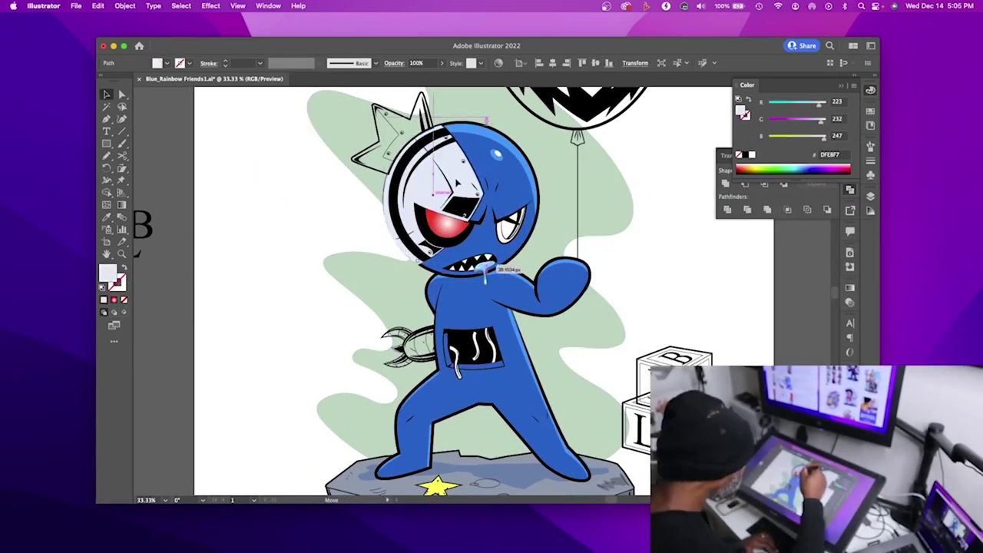
key("ctrl+shift+bracketright")
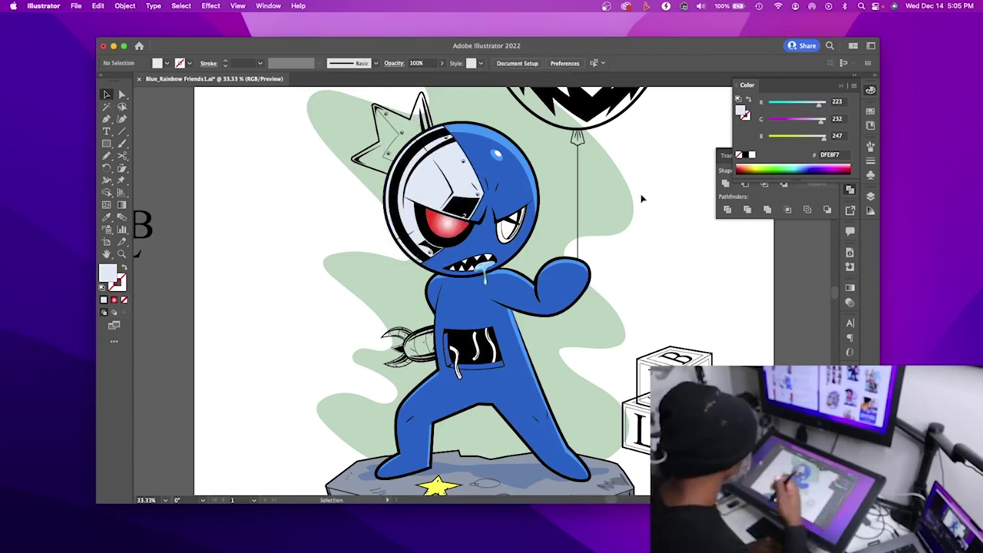
key("ctrl+z")
key("ctrl+z")
key("ctrl+shift+z")
key("ctrl+shift+z")
Step: Move the small outline shape onto the rocket
key("v")
left_click(444, 364)
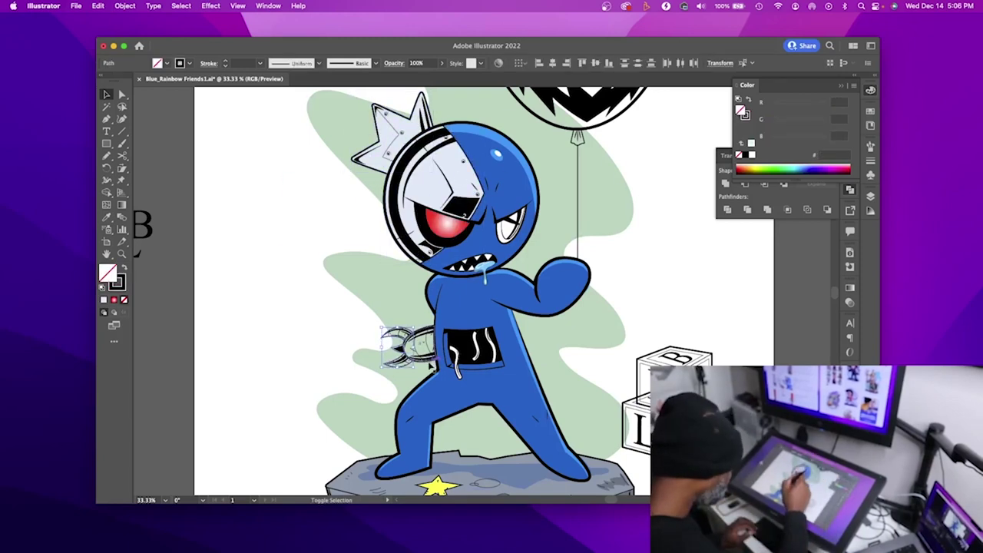
key("v")
left_click_drag(259, 352, 411, 347)
key("ctrl+shift+a")
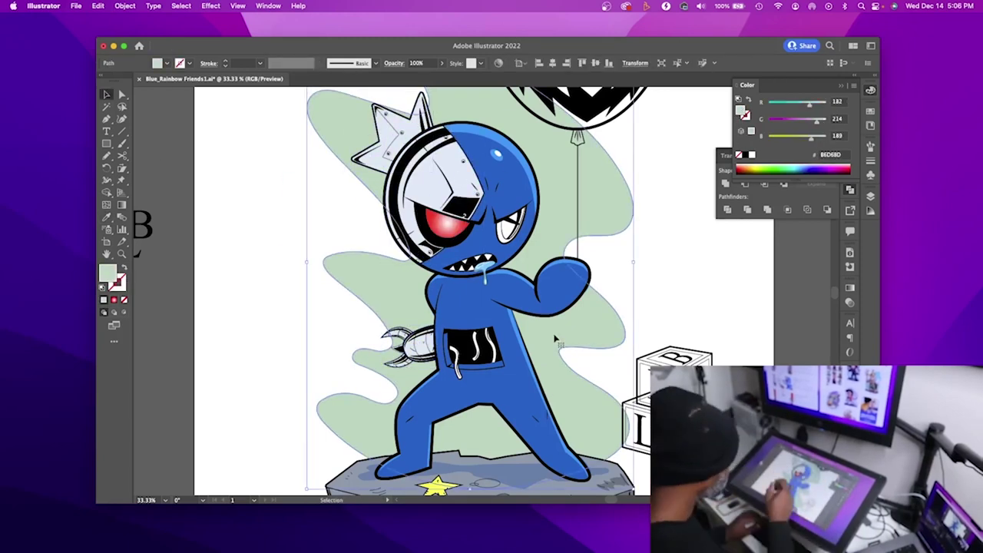
key("ctrl+equal")
key("ctrl+equal")
Step: Draw lavender 9999CC shading along the lower rocket body
key("n")
key("i")
left_click(355, 421)
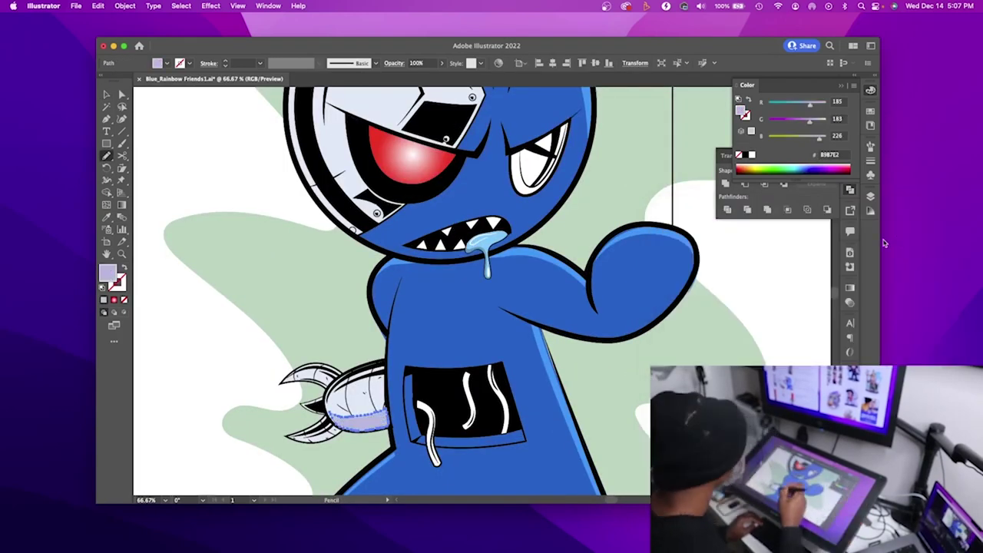
key("n")
left_click_drag(329, 413, 388, 422)
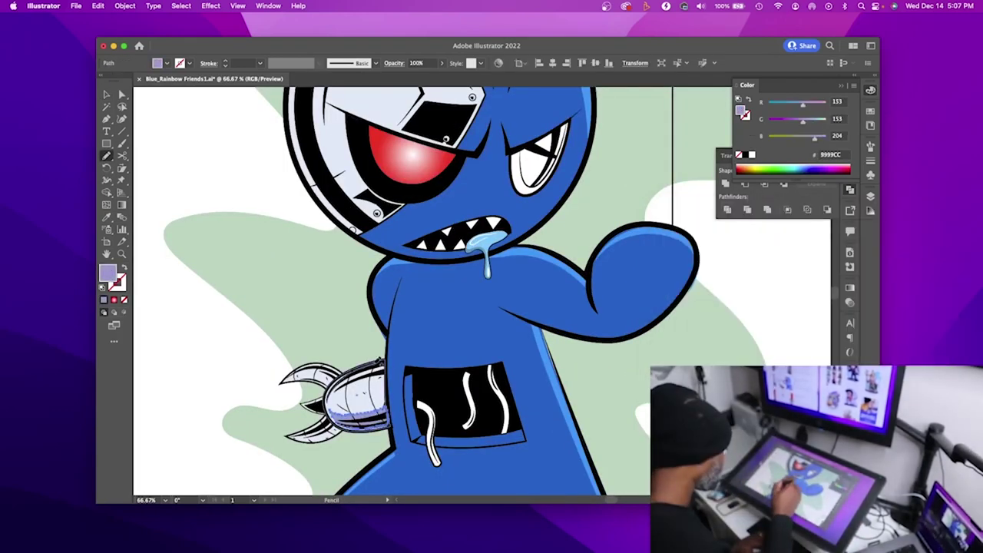
key("n")
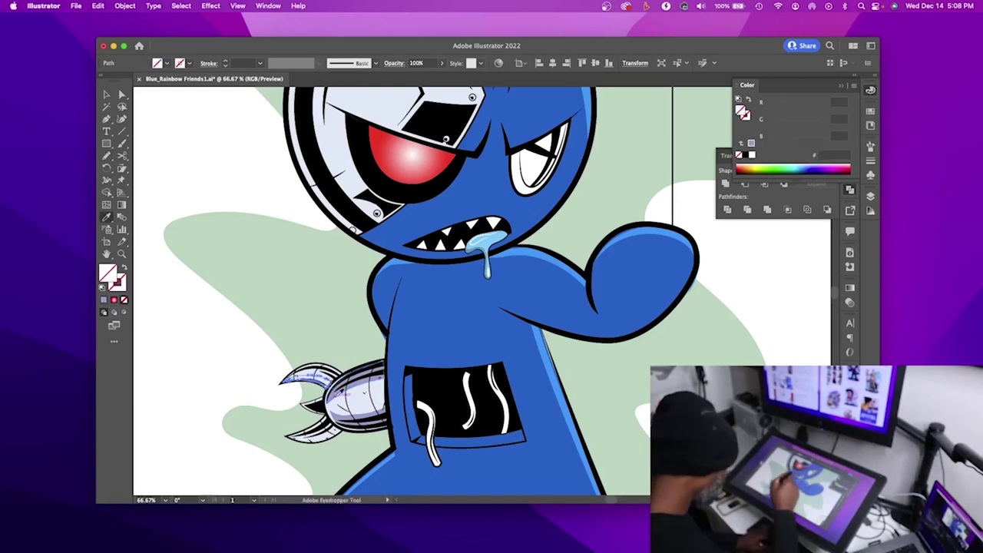
key("n")
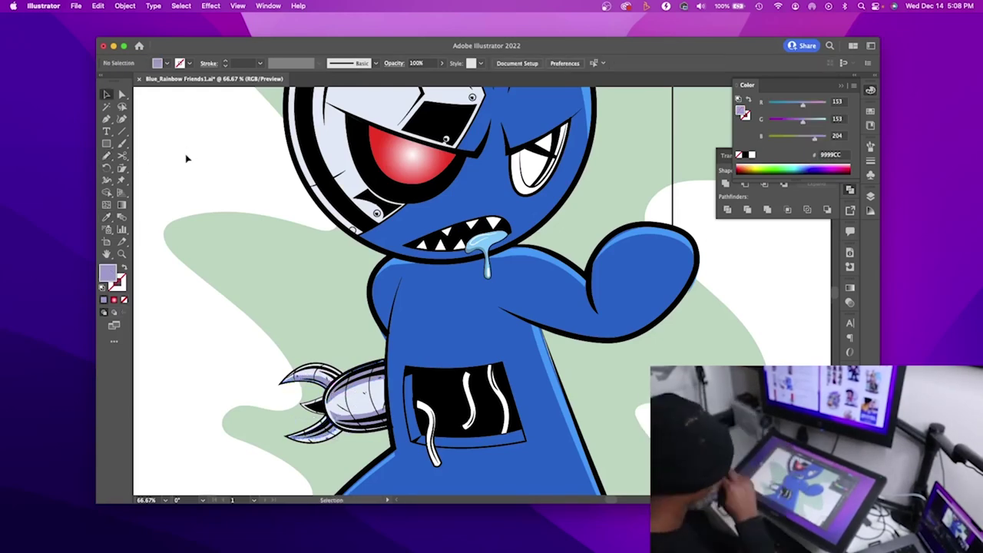
key("super+minus")
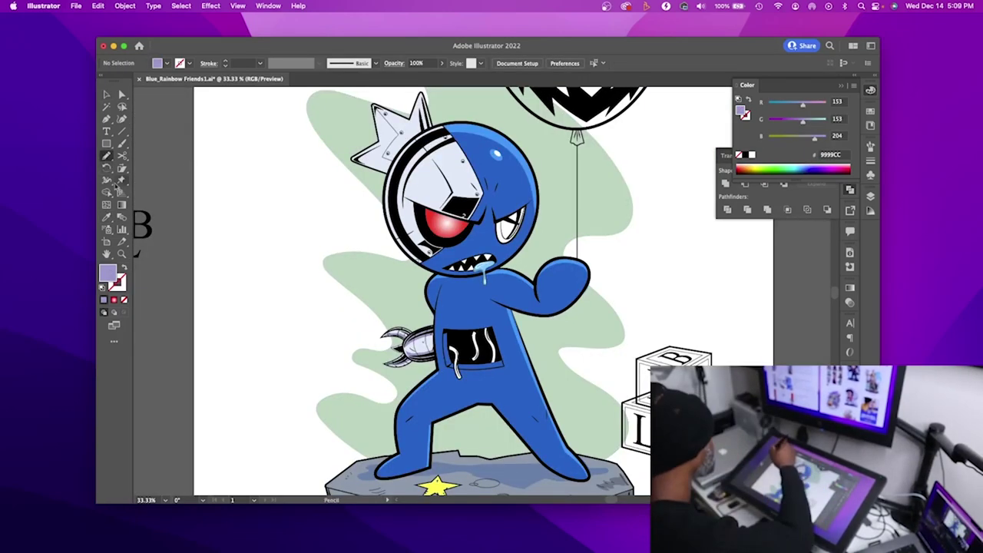
Step: Add lavender shading over the helmet visor, behind the helmet outline
left_click(433, 249)
key("super+bracketleft")
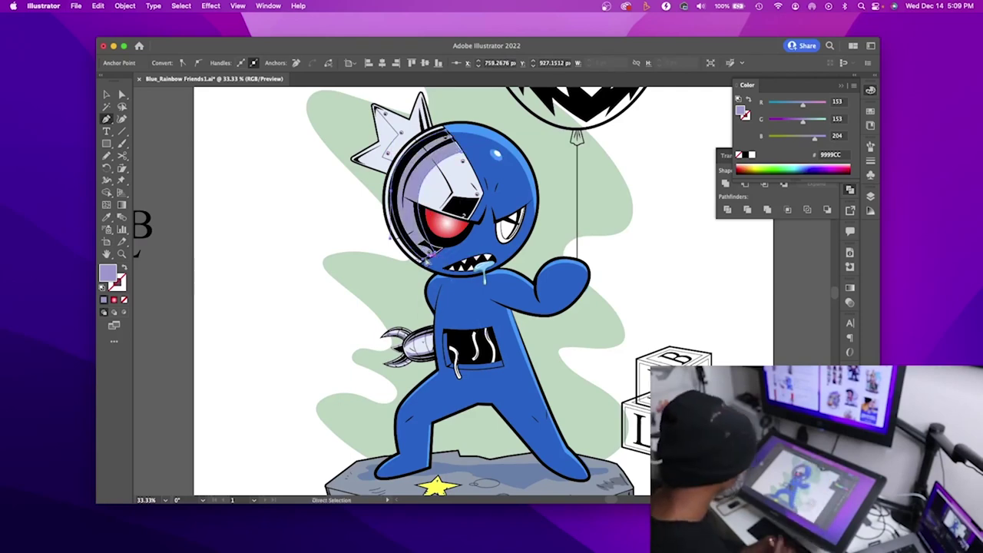
key("l")
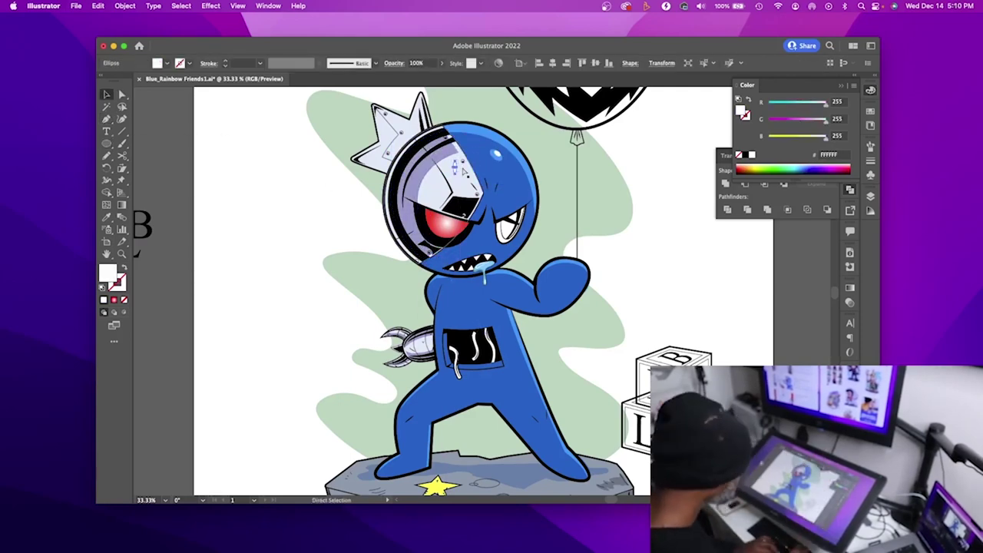
key("super+equal")
key("super+equal")
key("super+minus")
key("super+minus")
key("super+minus")
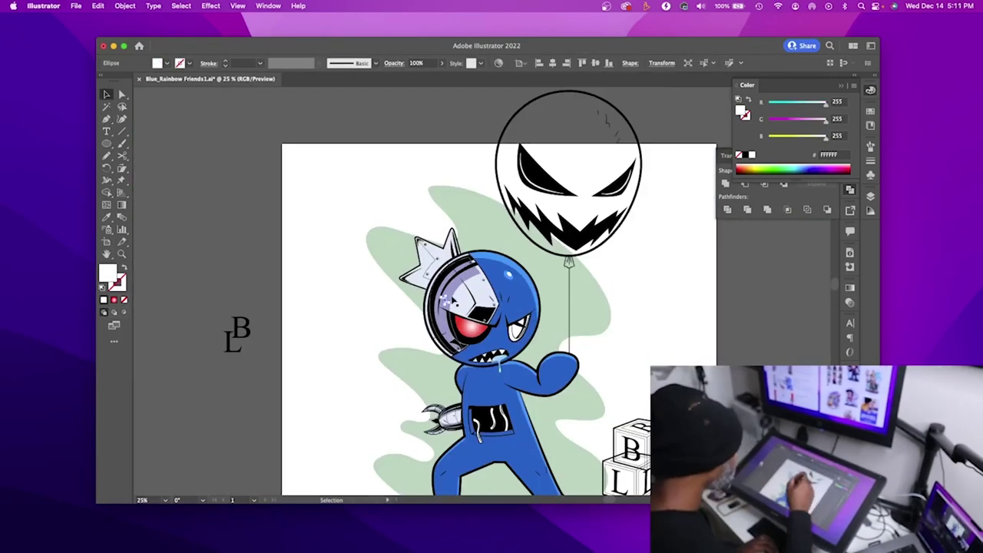
key("super+equal")
key("super+equal")
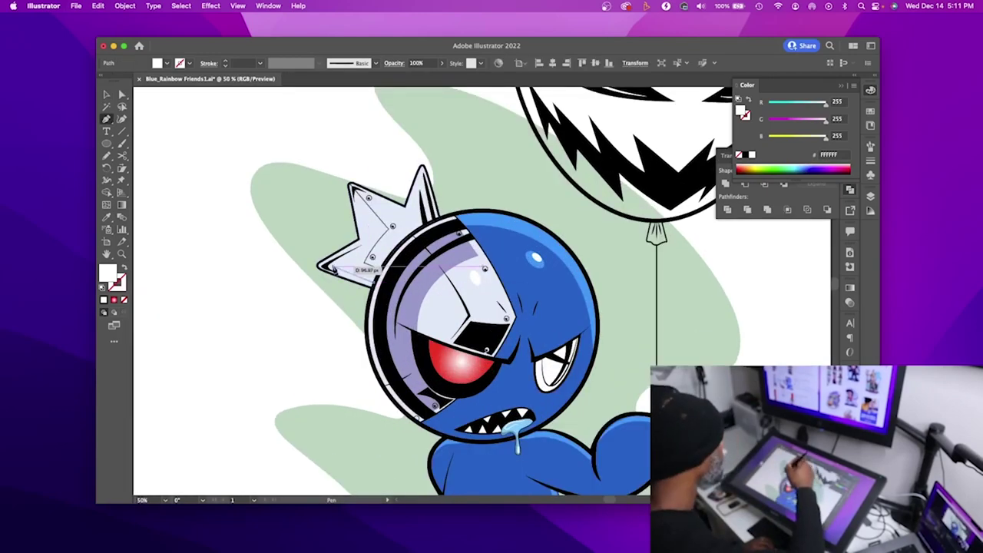
Step: Trace a crown facet and fill it with the sampled lavender
left_click(338, 269)
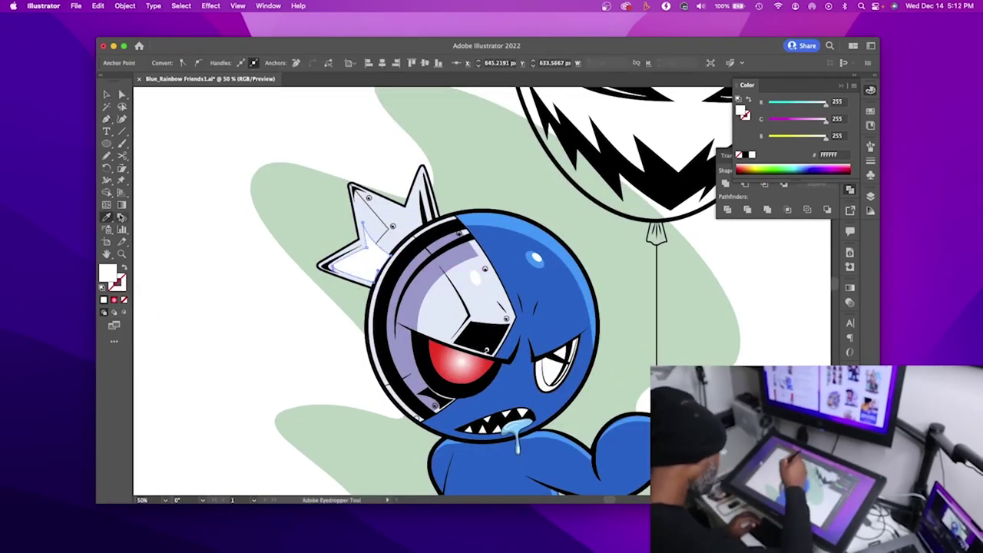
left_click(426, 261)
key("a")
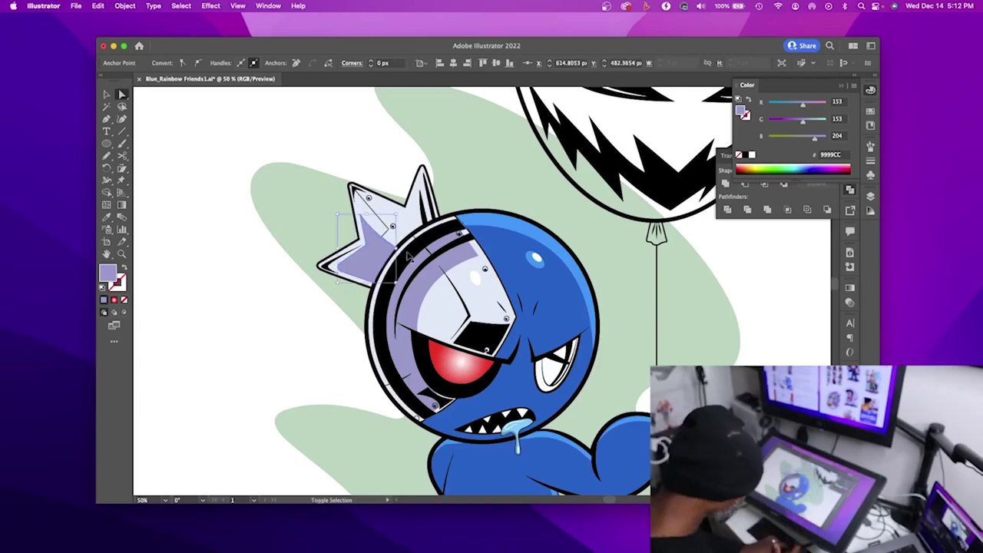
left_click(292, 318)
key("super+minus")
scroll(605, 248, "up", 3)
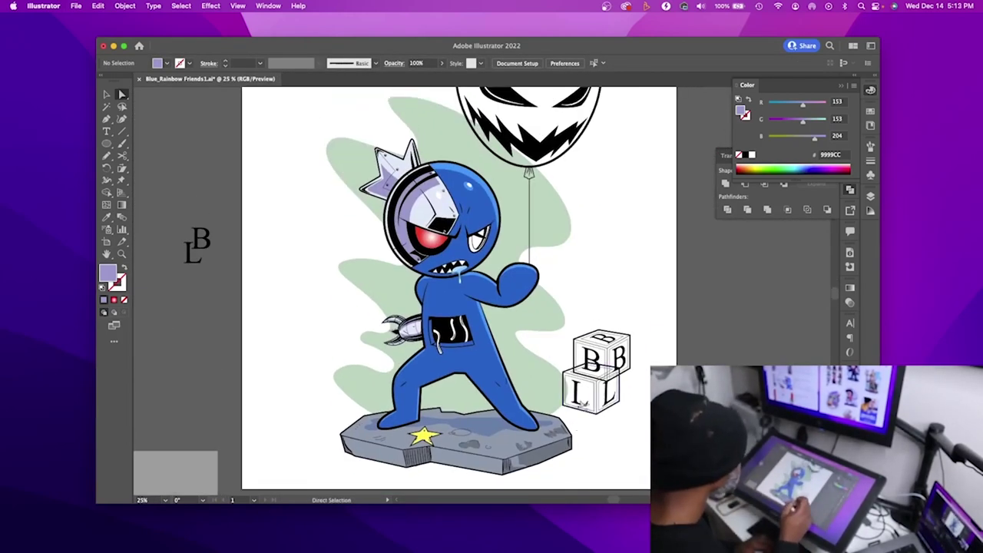
scroll(605, 247, "up", 2)
Step: Recolour the chest drip line red, then set the fill colour to blue
key("n")
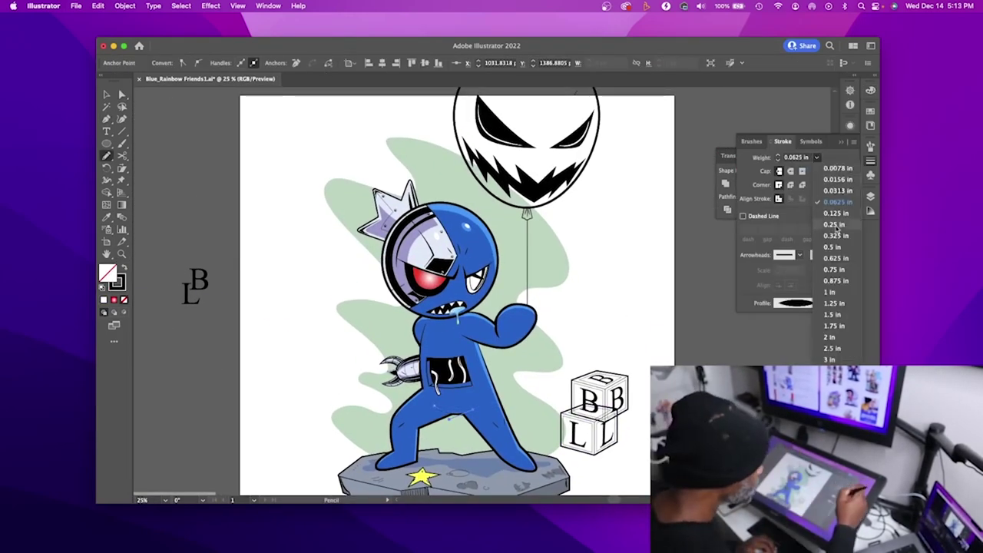
key("v")
left_click(450, 377)
key("super+equal")
double_click(108, 273)
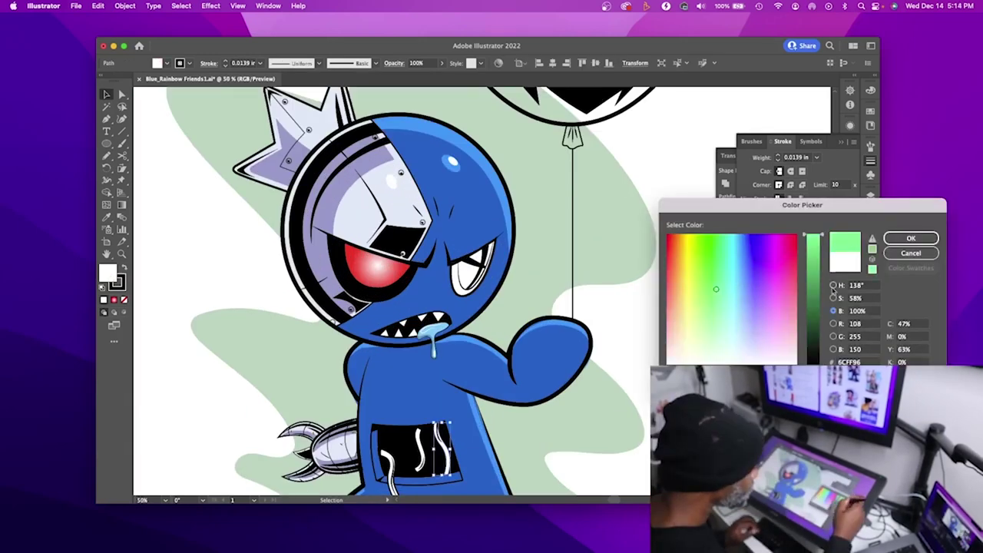
left_click(911, 237)
key("super+shift+a")
key("super+minus")
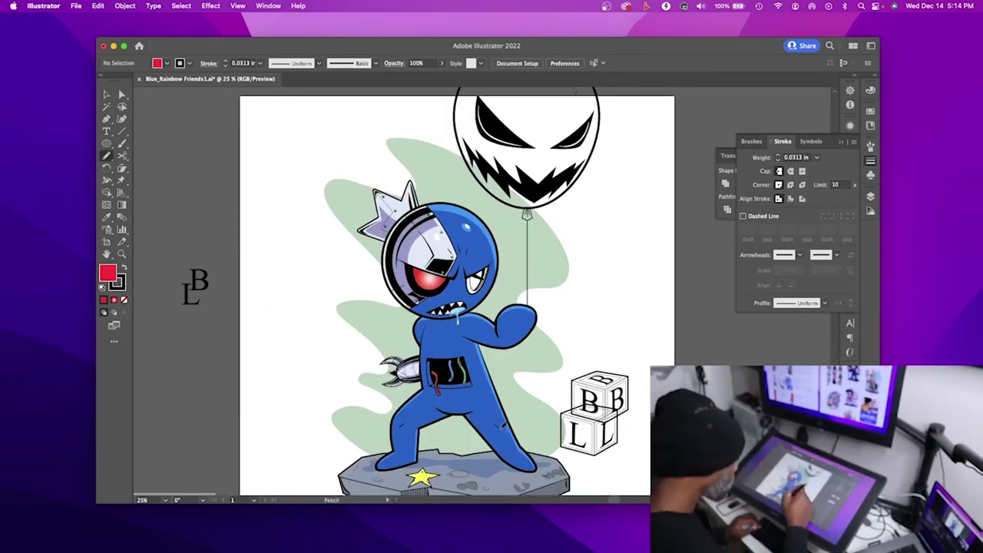
double_click(107, 273)
left_click(901, 252)
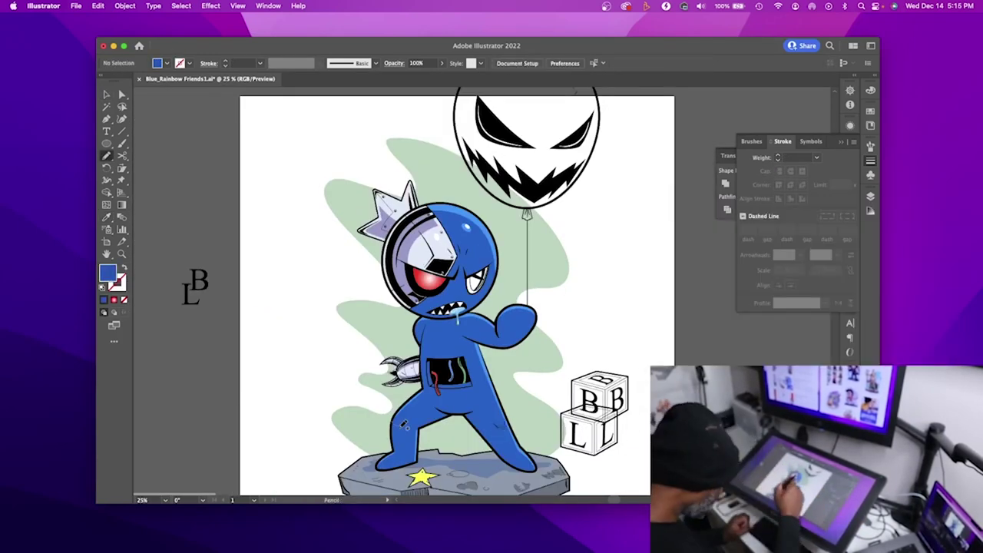
Step: Give the small ellipse beside the star its puddle fill colour
scroll(597, 345, "down", 2)
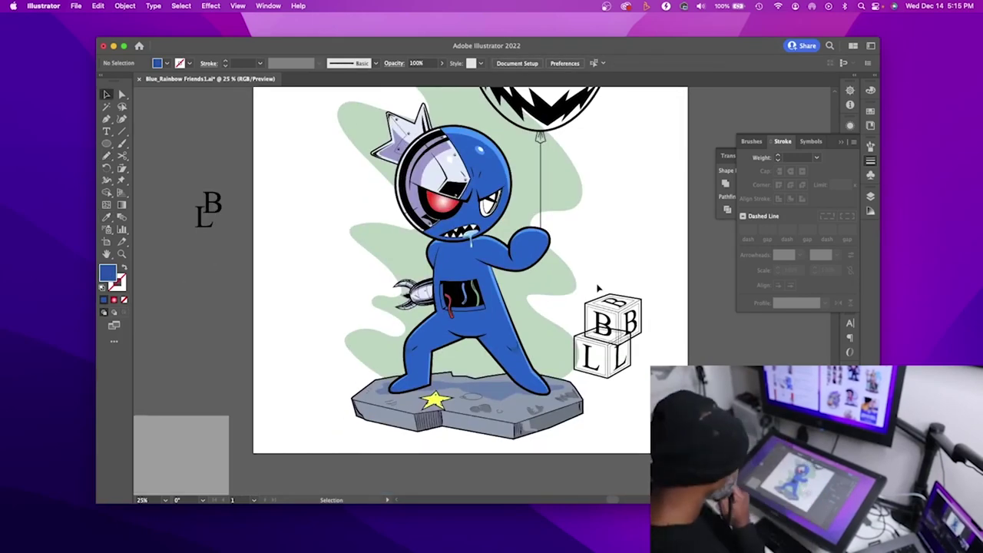
left_click(469, 395)
key("super+equal")
key("super+equal")
key("super+equal")
scroll(435, 299, "right", 2)
double_click(107, 273)
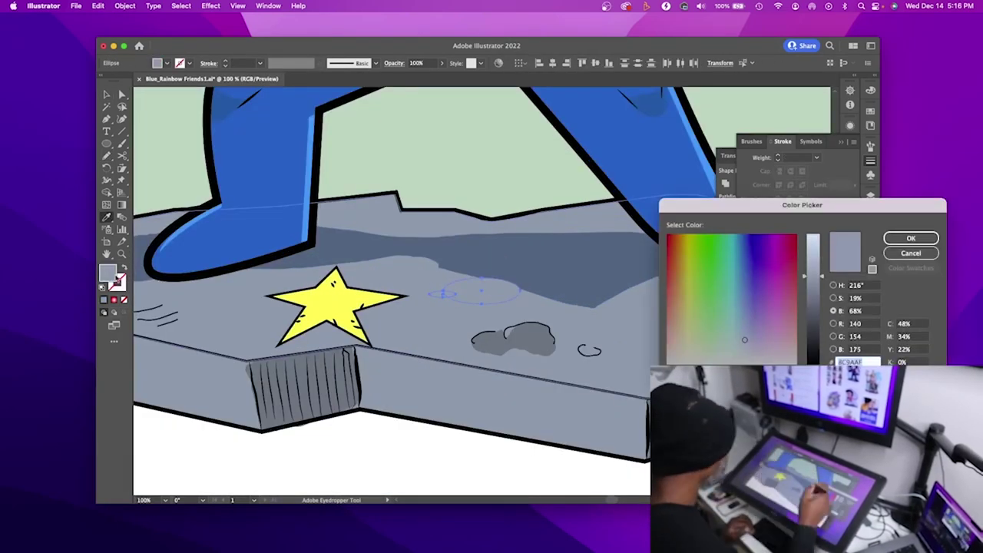
left_click(909, 237)
Step: Copy the ellipse, make the copy white, and fit it under the puddle as a rim
left_click(870, 196)
left_click(850, 175)
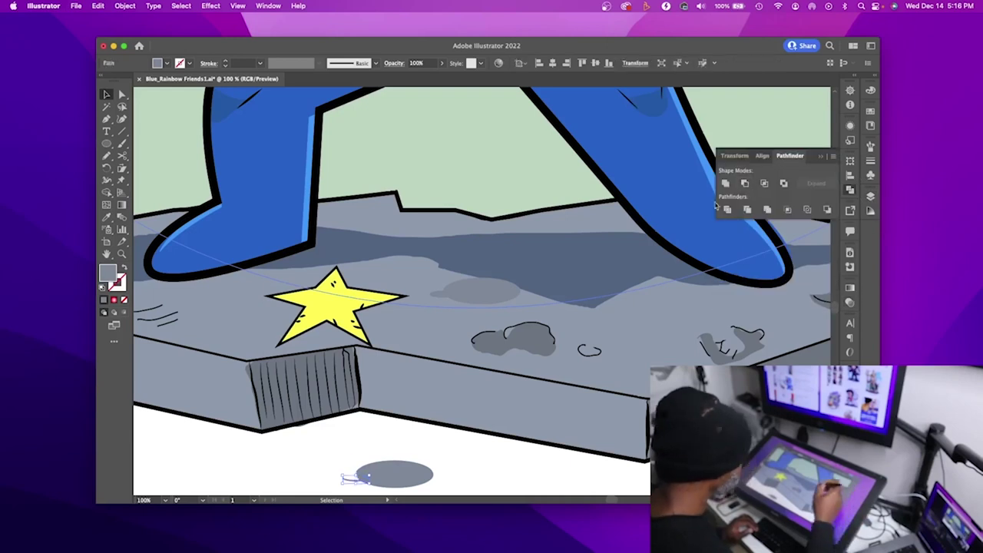
left_click(752, 155)
left_click_drag(355, 472, 406, 472)
key("super+equal")
key("super+equal")
key("super+equal")
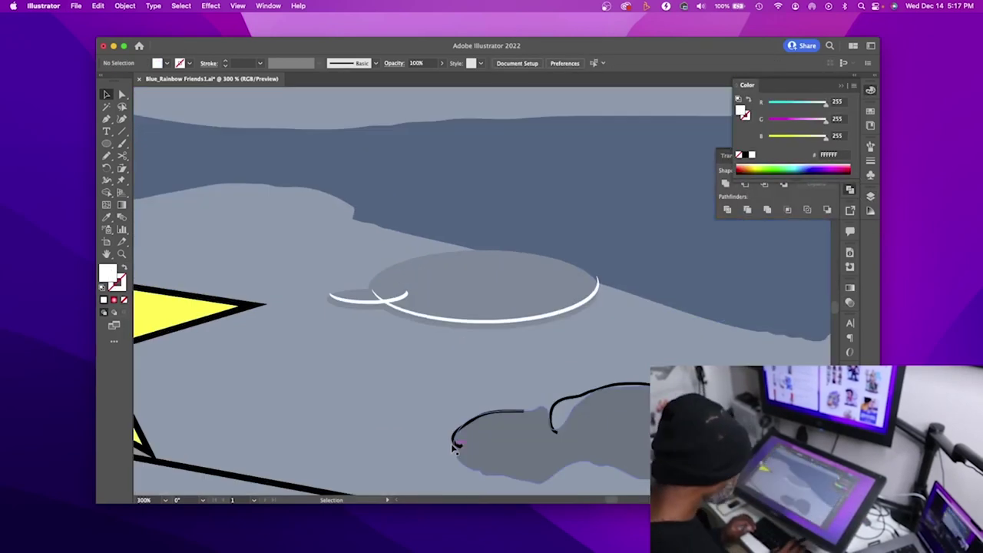
left_click_drag(578, 305, 584, 305)
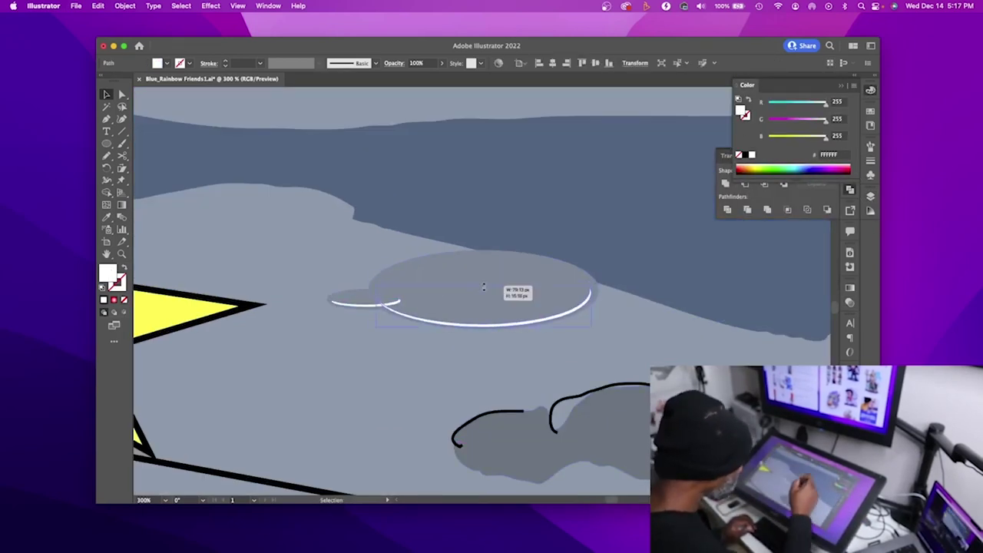
key("super+minus")
key("super+minus")
key("super+minus")
key("super+equal")
key("super+shift+a")
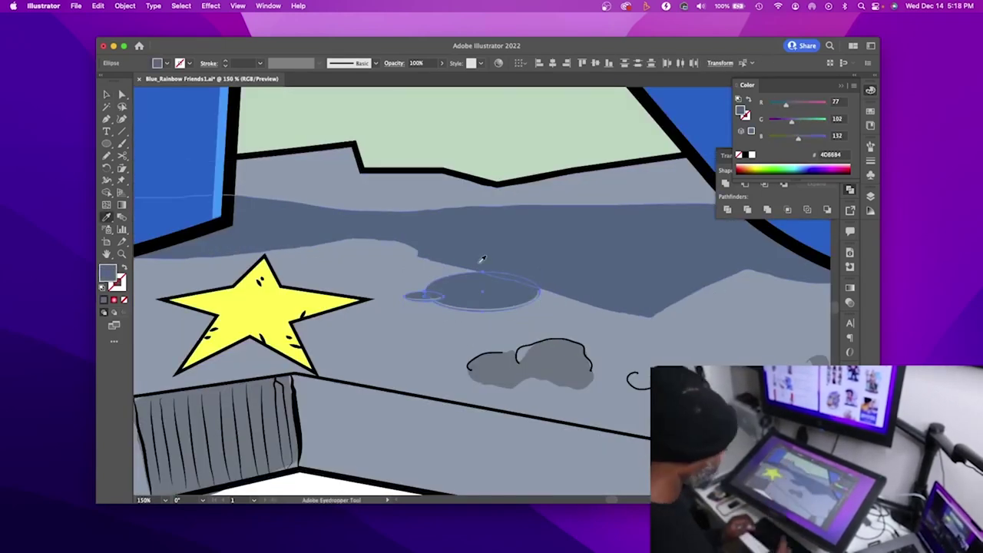
key("super+minus")
key("super+minus")
Step: Check the light-blue puddle up close, then select the green background shape
key("super+equal")
scroll(470, 307, "up", 3)
left_click(479, 427)
key("i")
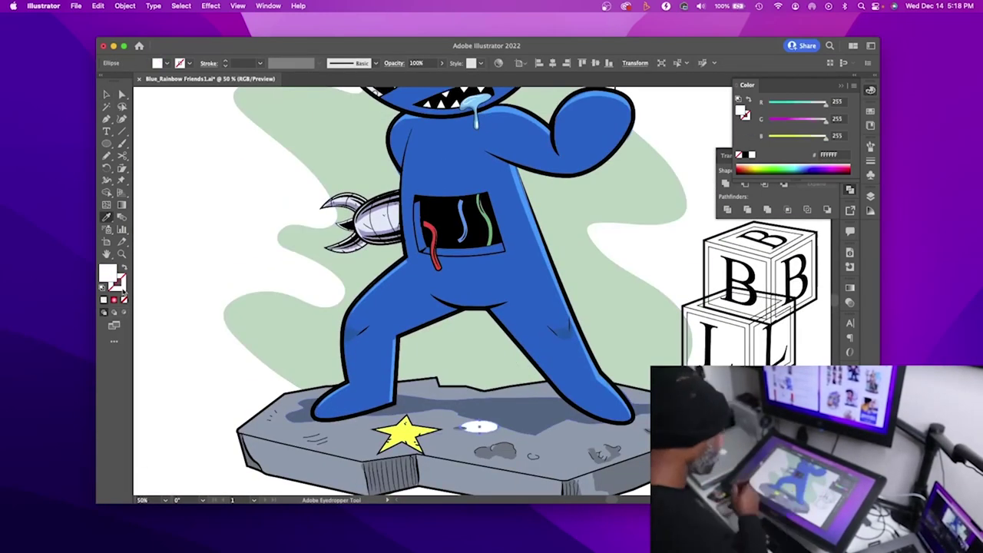
key("super+equal")
key("super+equal")
key("super+equal")
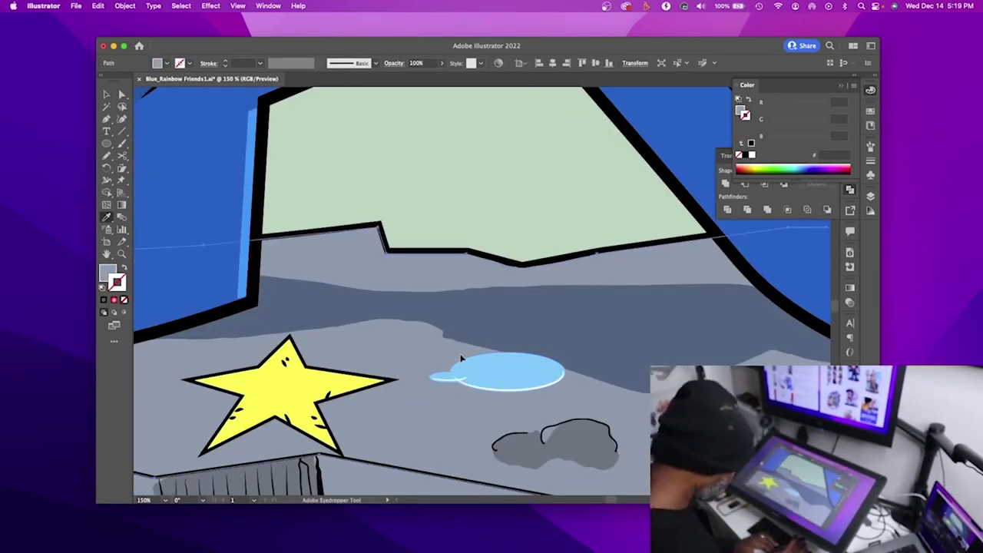
key("super+shift+a")
key("super+0")
key("v")
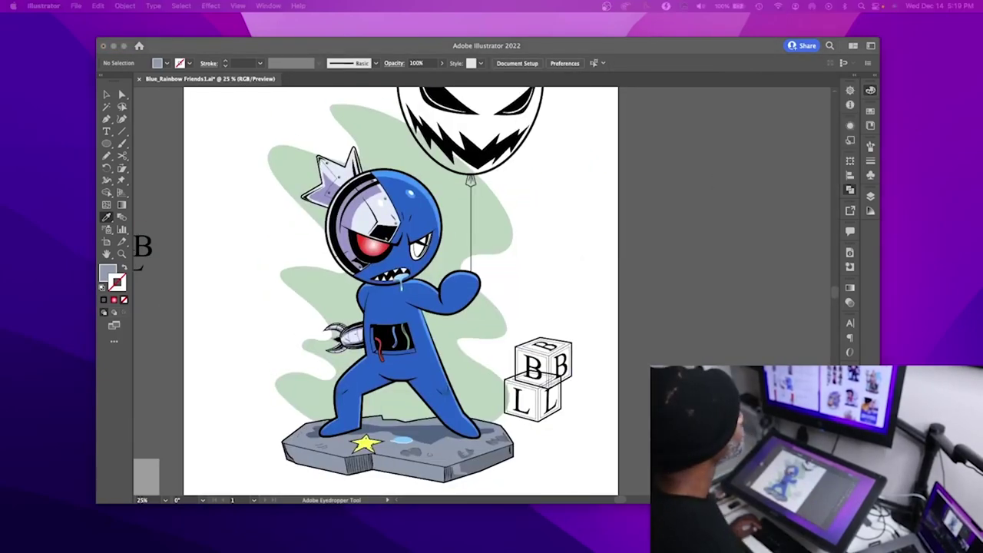
left_click(299, 165)
Step: Apply a green 00942F radial gradient to the wavy backdrop
key("period")
key("super+shift+a")
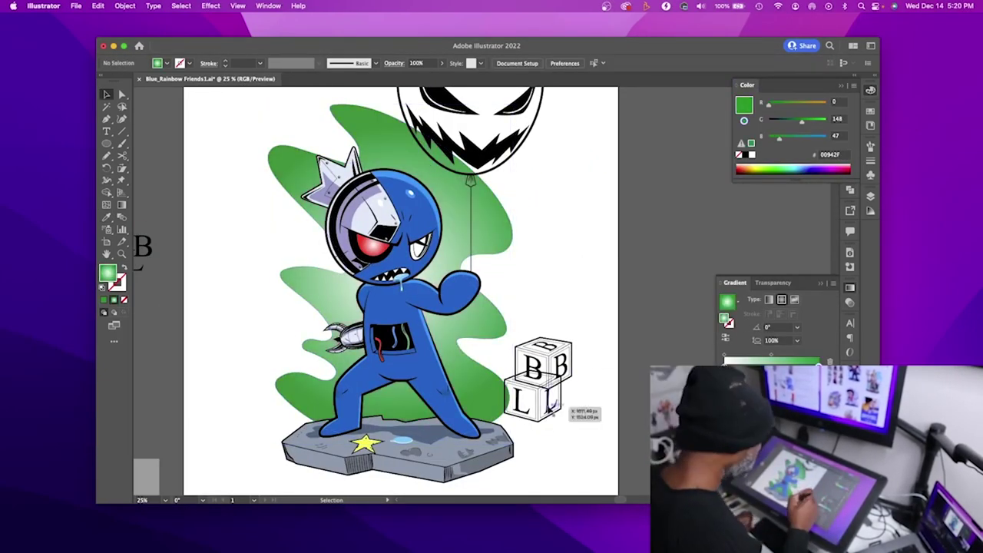
scroll(566, 430, "up", 2)
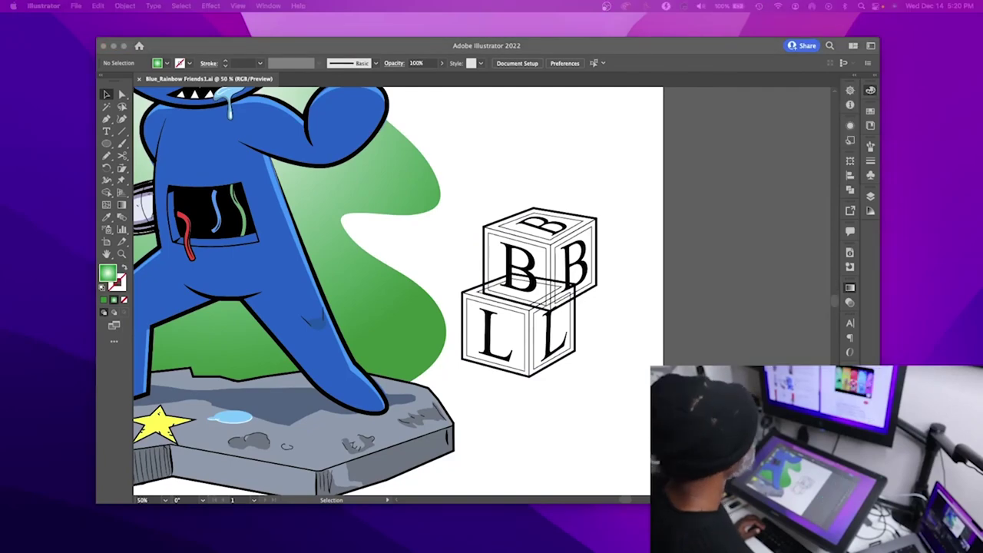
scroll(384, 292, "left", 3)
scroll(384, 292, "down", 2)
scroll(384, 292, "up", 2)
Step: Draw a light blue-grey shading shape over the character's right eye
key("n")
left_click(106, 119)
left_click(488, 261)
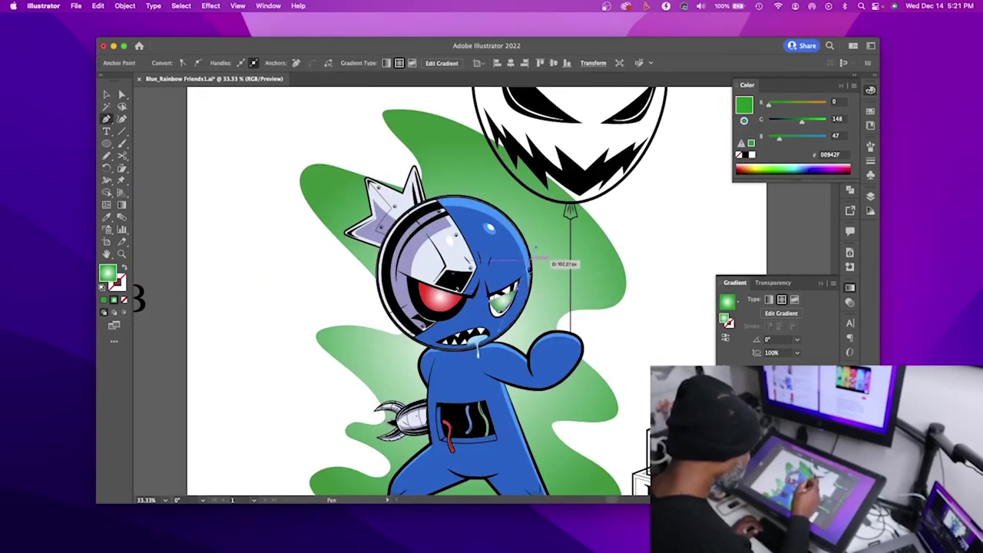
left_click(496, 307)
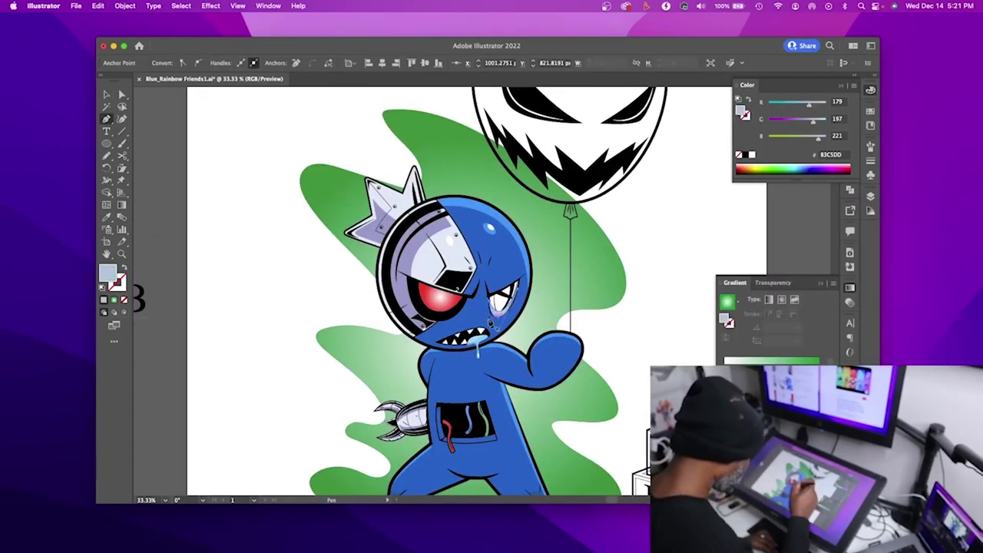
left_click(619, 358, "super")
Step: Sample the body blue and set a brighter blue fill
key("i")
left_click(461, 361)
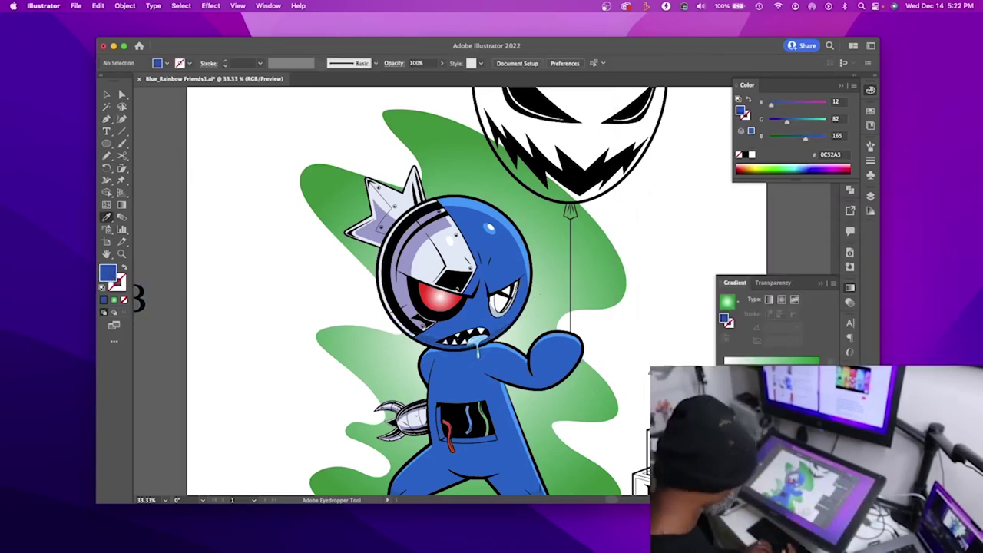
key("super+minus")
double_click(107, 272)
key("Return")
scroll(509, 296, "up", 3)
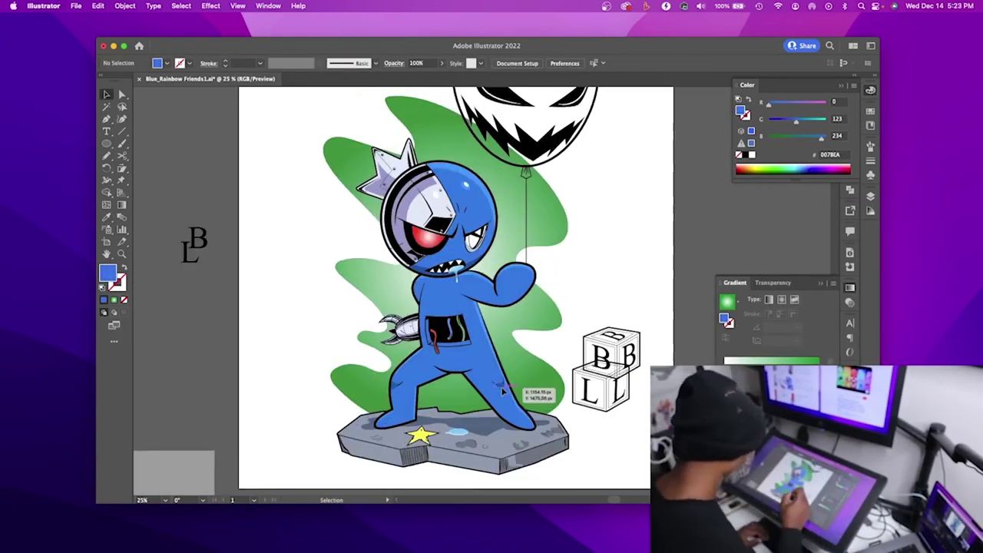
key("v")
key("super+shift+a")
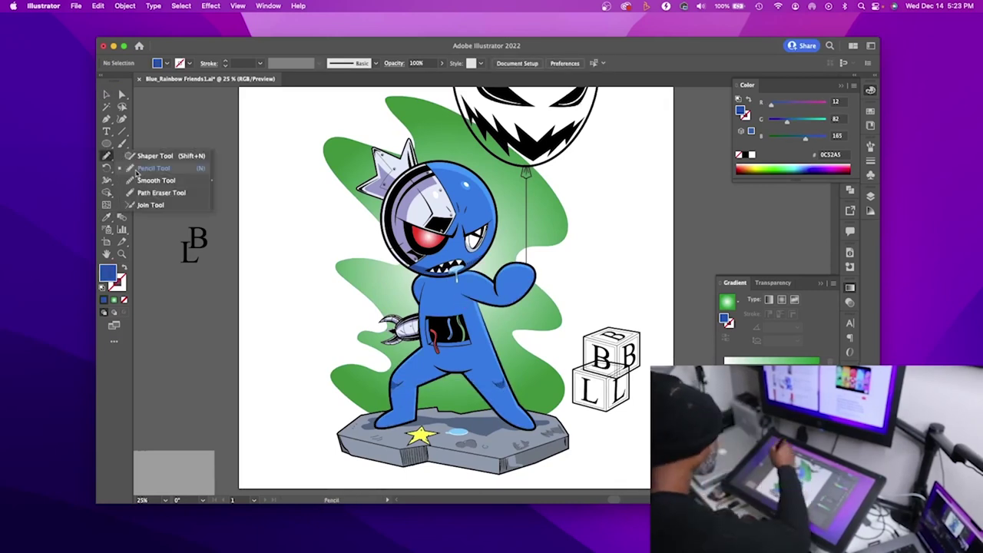
Step: Draw a blue highlight shape from the leg up to the fist
left_click_drag(106, 119, 153, 154)
left_click(410, 425)
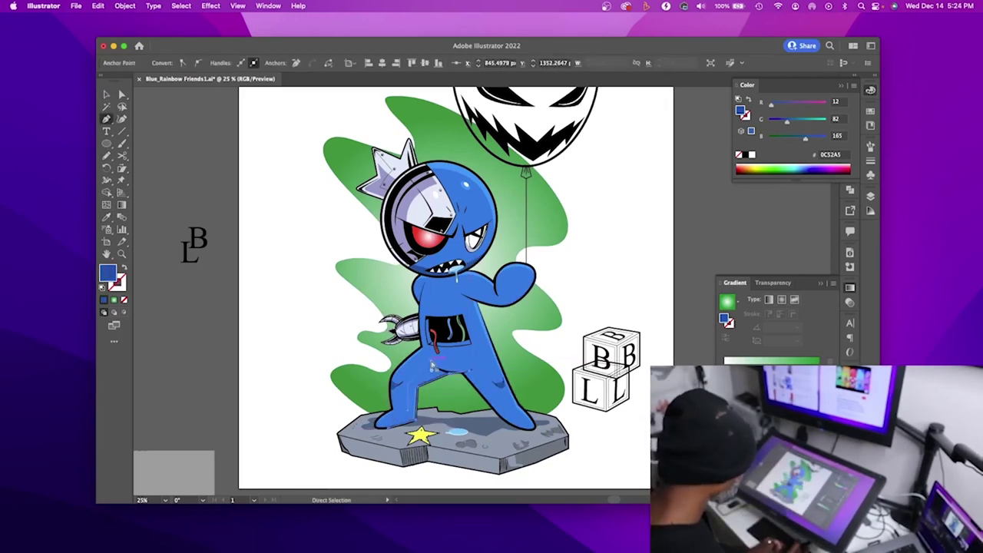
left_click(500, 419)
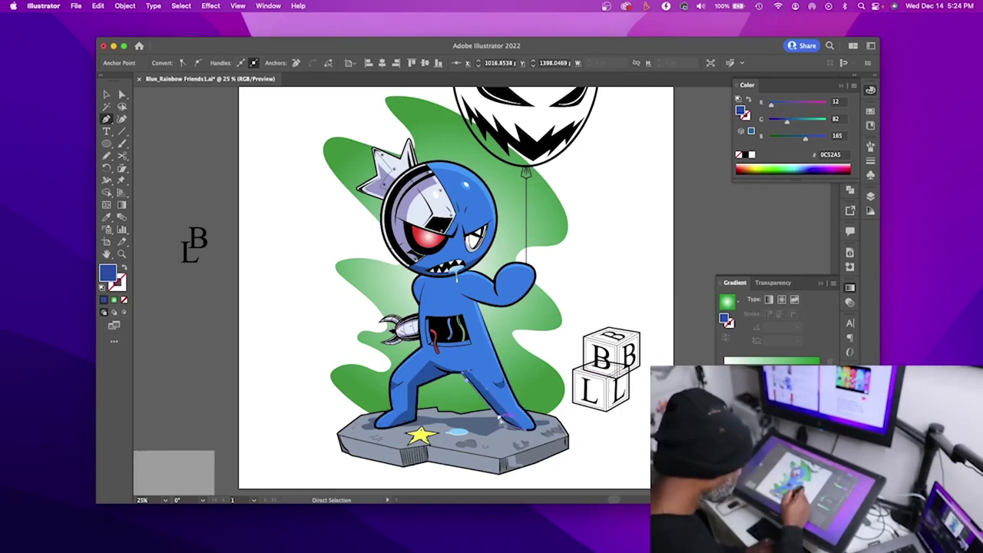
left_click(532, 284)
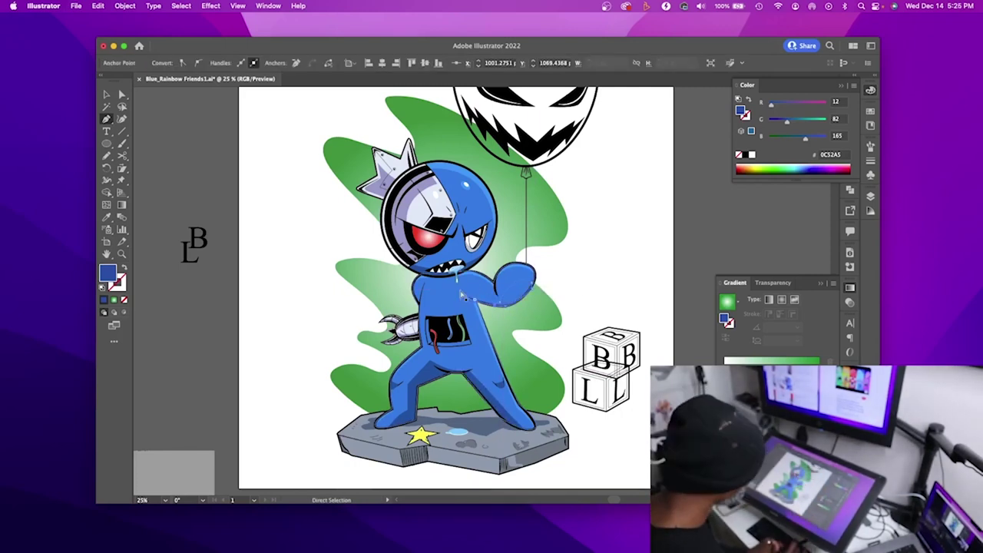
left_click(418, 301)
key("i")
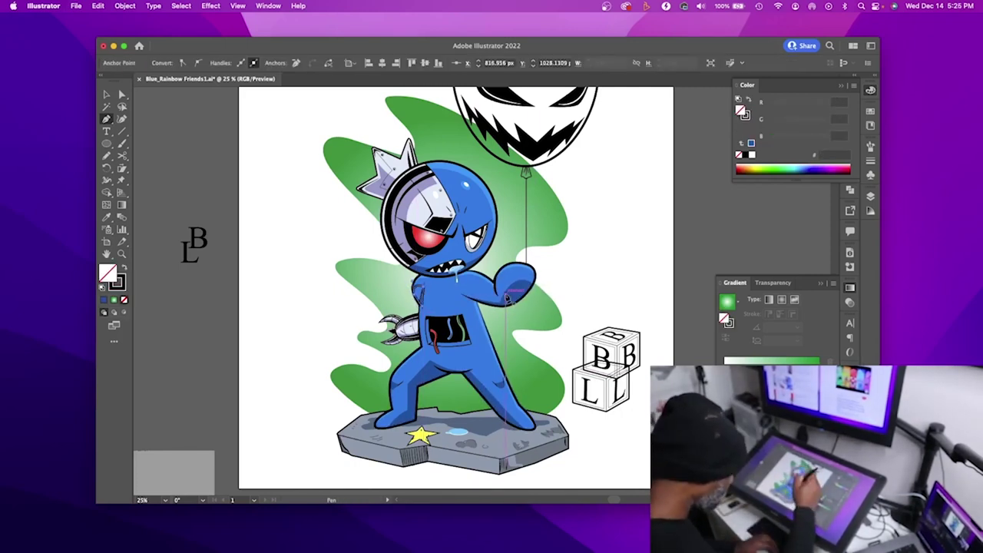
left_click(509, 298)
Step: Add a second blue highlight on the body and select the balloon outline to copy
key("p")
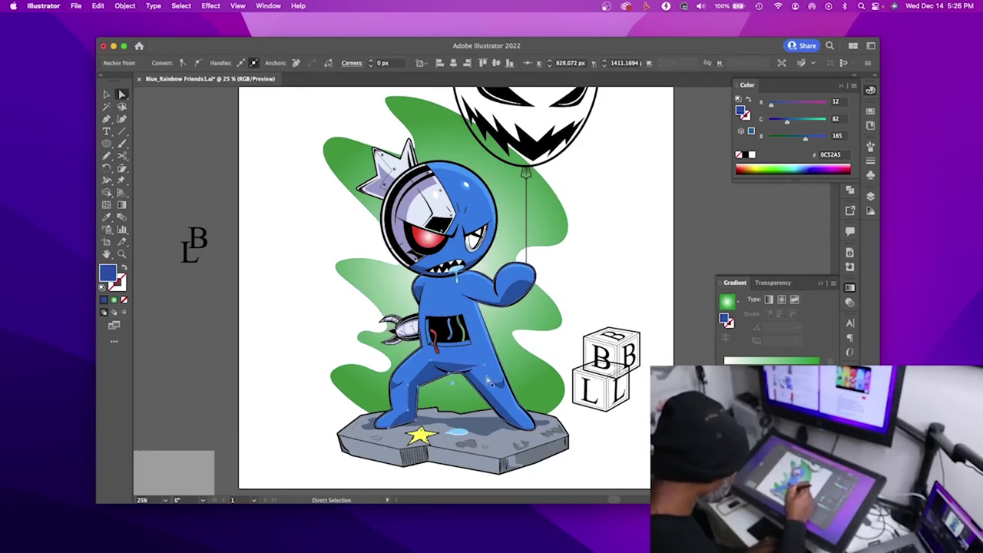
left_click(462, 374)
left_click(612, 317, "ctrl")
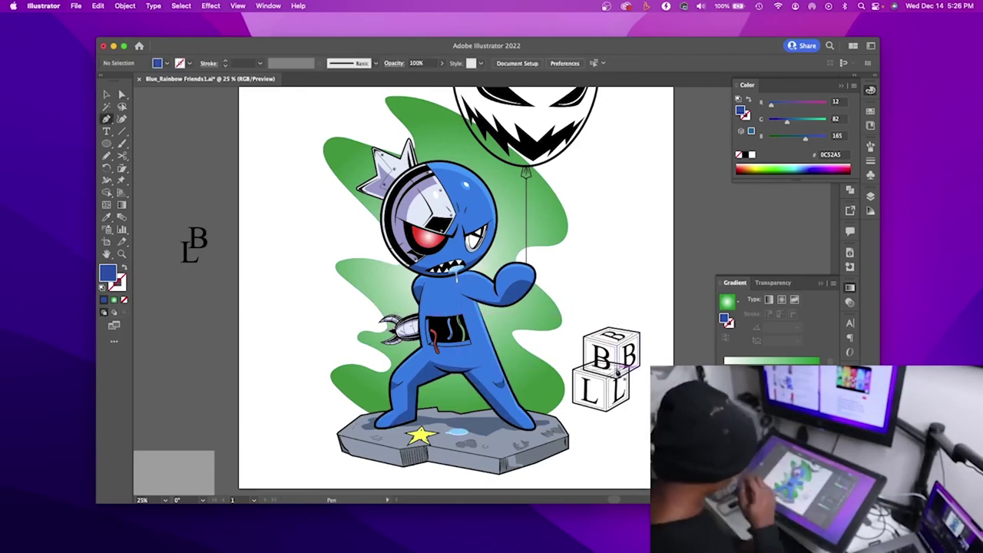
scroll(604, 266, "up", 5)
key("v")
left_click(463, 223)
Step: Give the balloon a red radial gradient fill, a dark red outline and a white highlight dot
left_click_drag(463, 223, 182, 229)
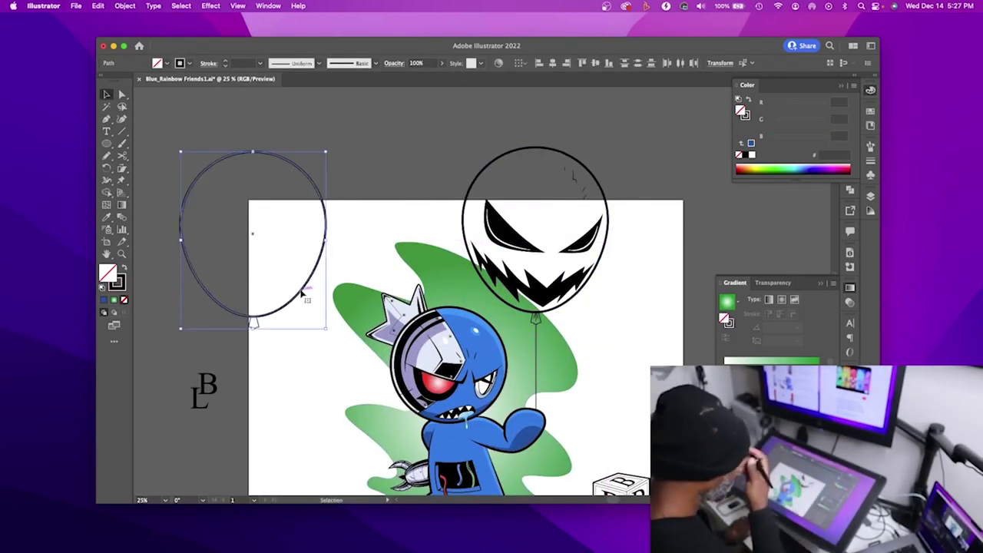
left_click(839, 167)
left_click_drag(271, 284, 553, 278)
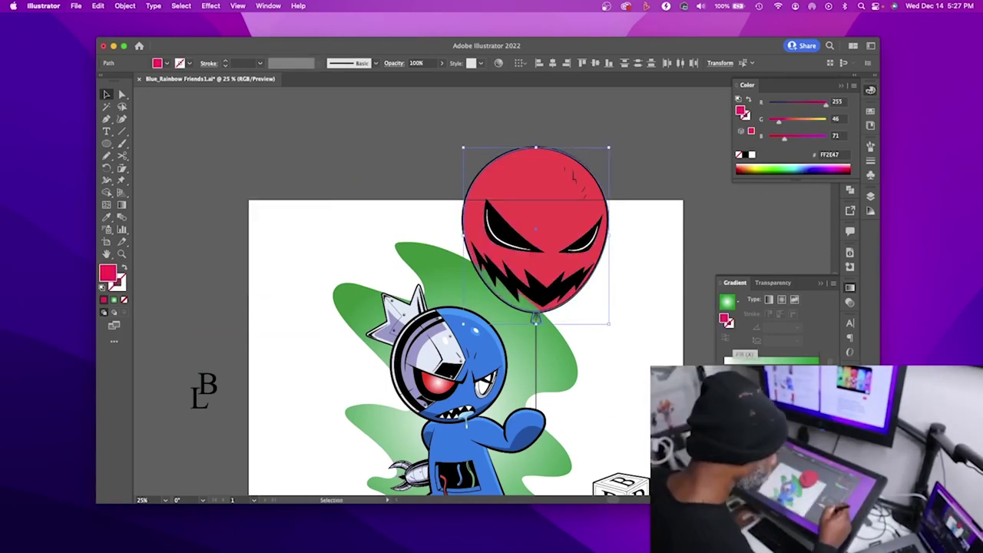
left_click(726, 301)
double_click(742, 112)
left_click(909, 181)
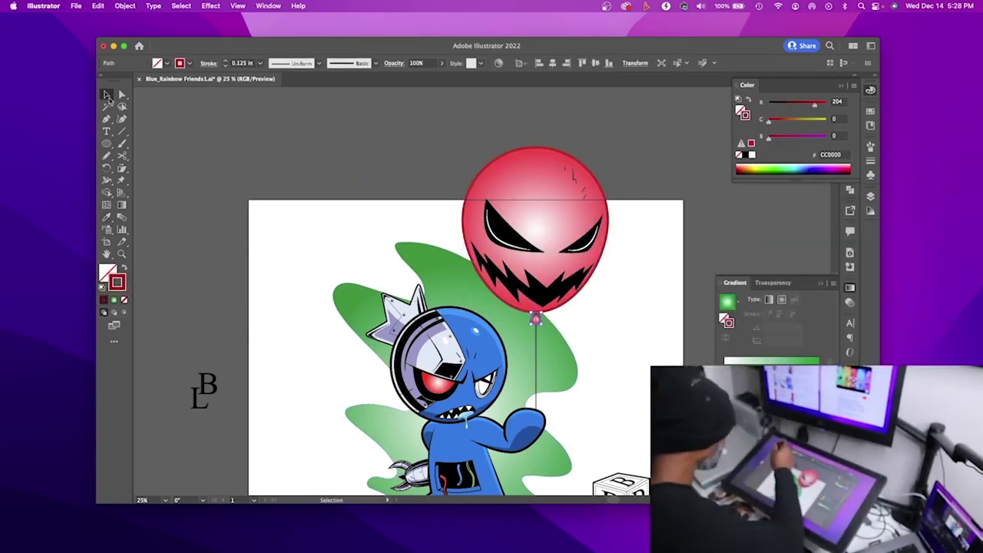
left_click_drag(560, 189, 573, 200)
left_click(631, 158)
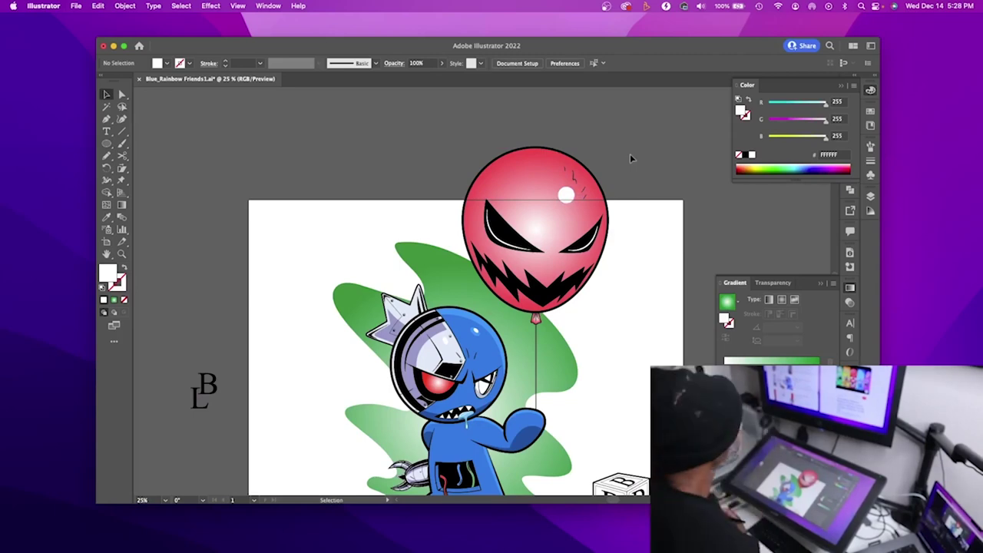
Step: Cut an offset balloon copy into a dark red (BF2635) crescent shading the balloon's left edge
left_click(538, 231)
left_click_drag(538, 231, 246, 222)
left_click(745, 183)
key("i")
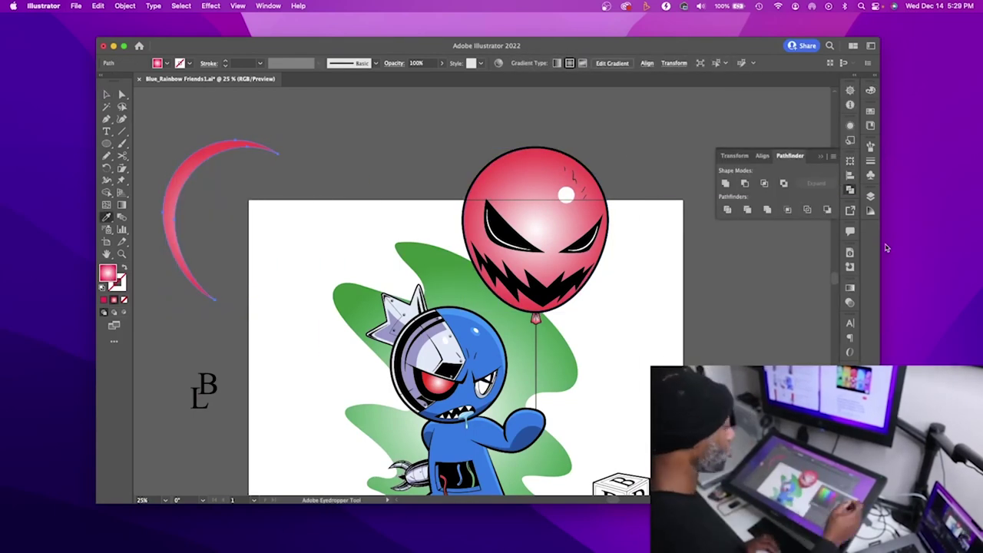
key("v")
left_click_drag(173, 215, 464, 215)
double_click(742, 112)
left_click(813, 308)
left_click(909, 237)
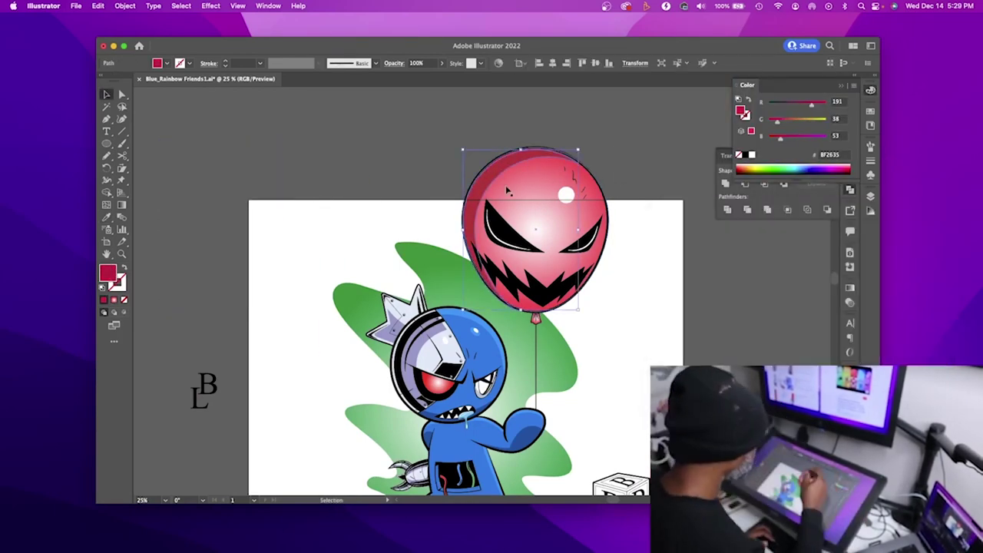
left_click_drag(507, 191, 490, 182)
Step: Add a short red-outlined path to the character's chest panel
scroll(644, 159, "down", 3)
key("ctrl+plus")
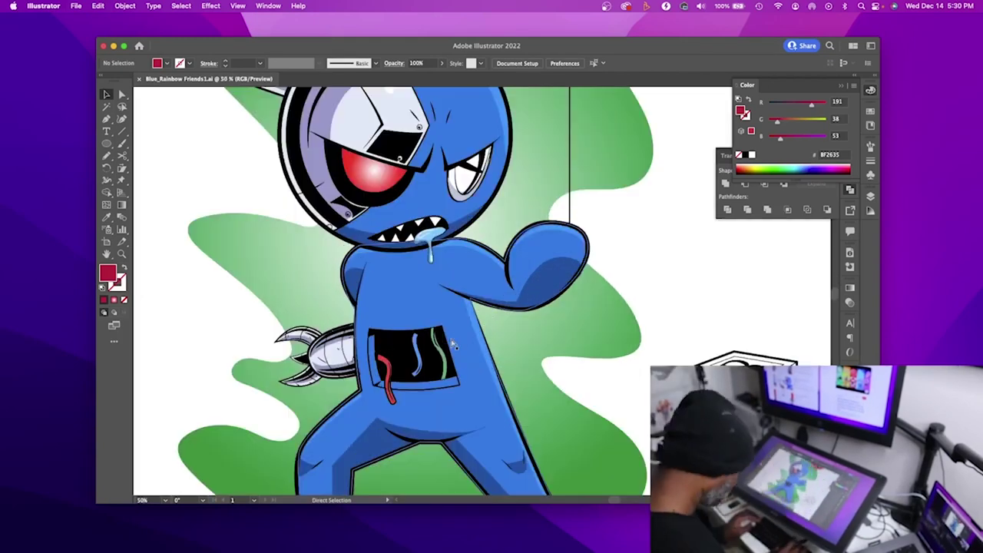
key("p")
left_click_drag(377, 385, 378, 390)
key("shift+x")
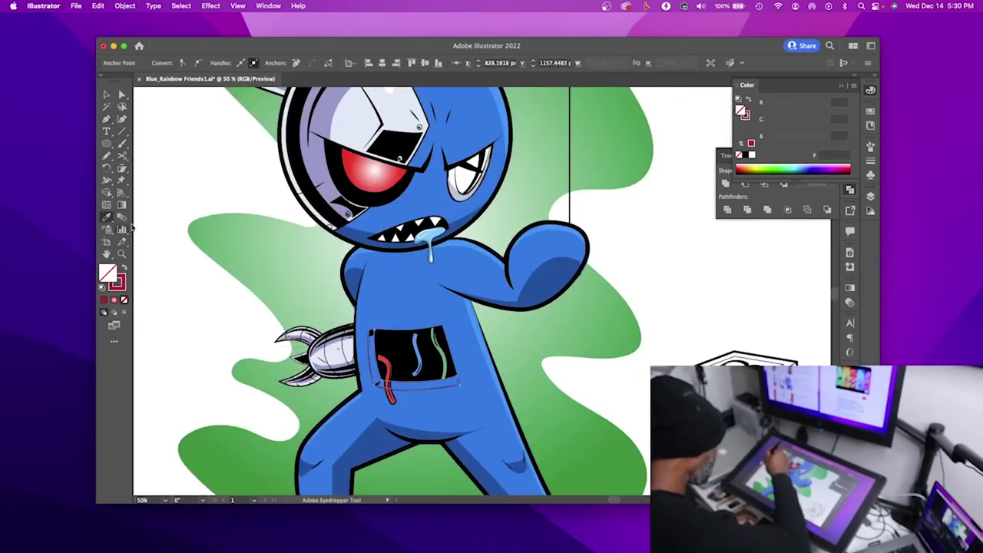
key("v")
left_click(232, 186)
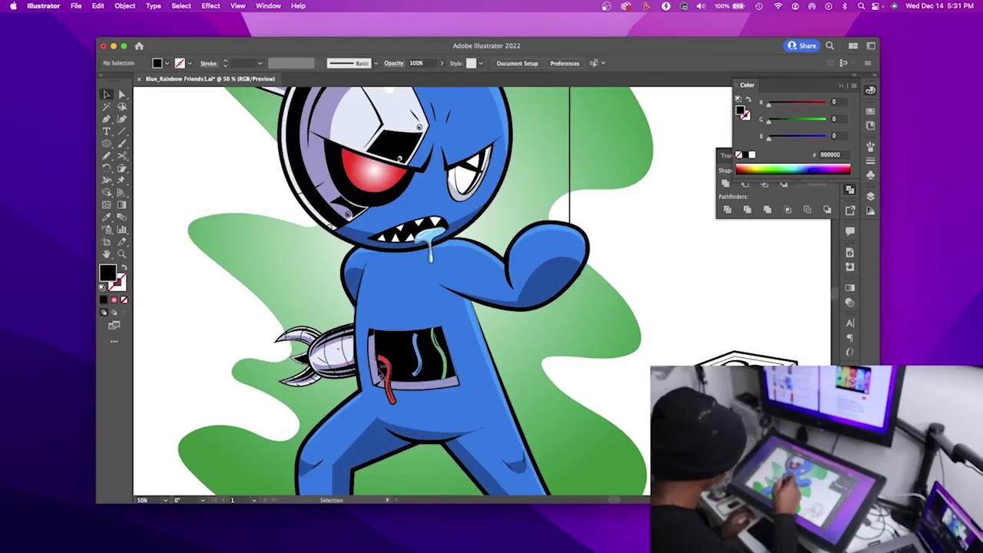
key("ctrl+plus")
left_click_drag(384, 231, 537, 346)
Step: Inside the blocks group, duplicate the cube outlines, fill them pale, and lay them over the lettered blocks
key("ctrl+minus")
key("ctrl+minus")
key("ctrl+minus")
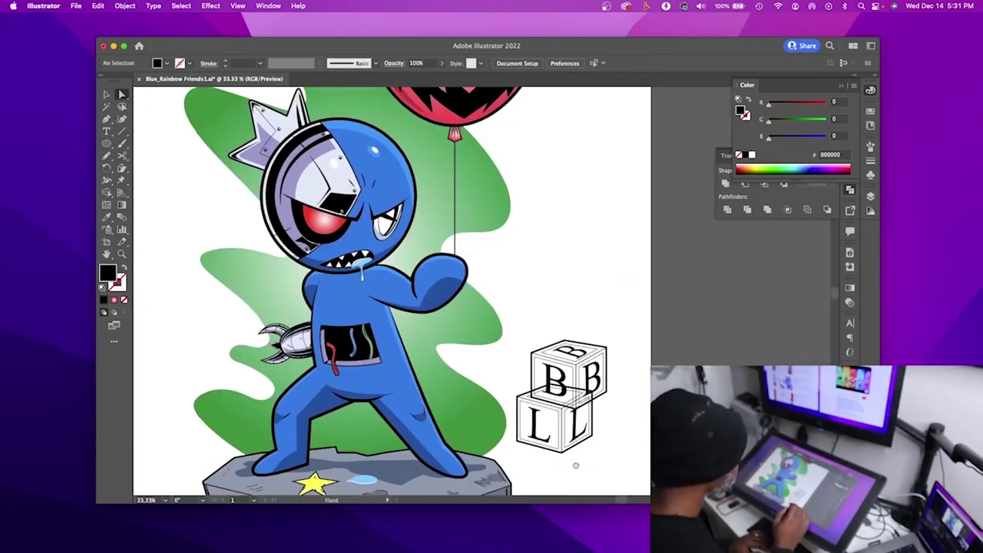
left_click_drag(575, 466, 579, 469)
double_click(572, 399)
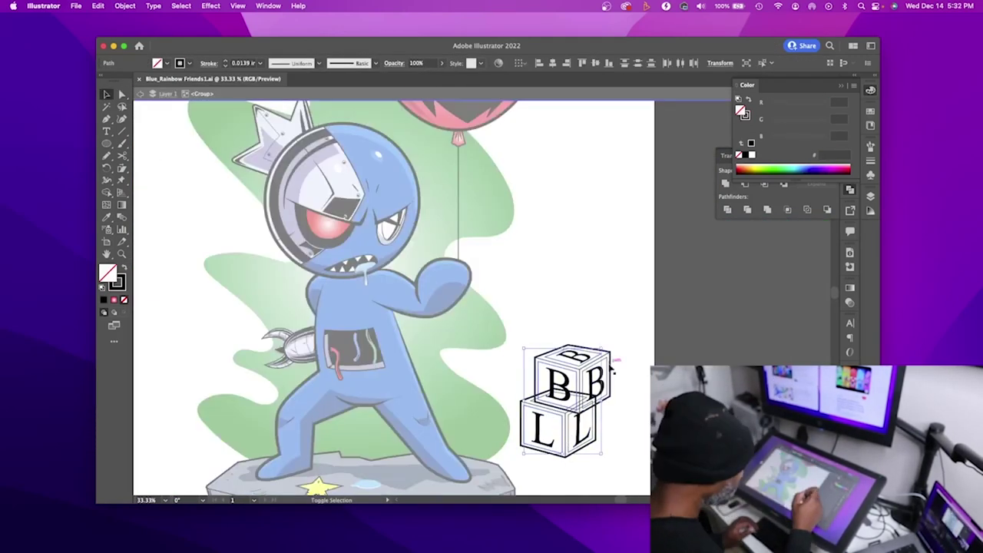
left_click_drag(584, 429, 584, 285)
double_click(107, 272)
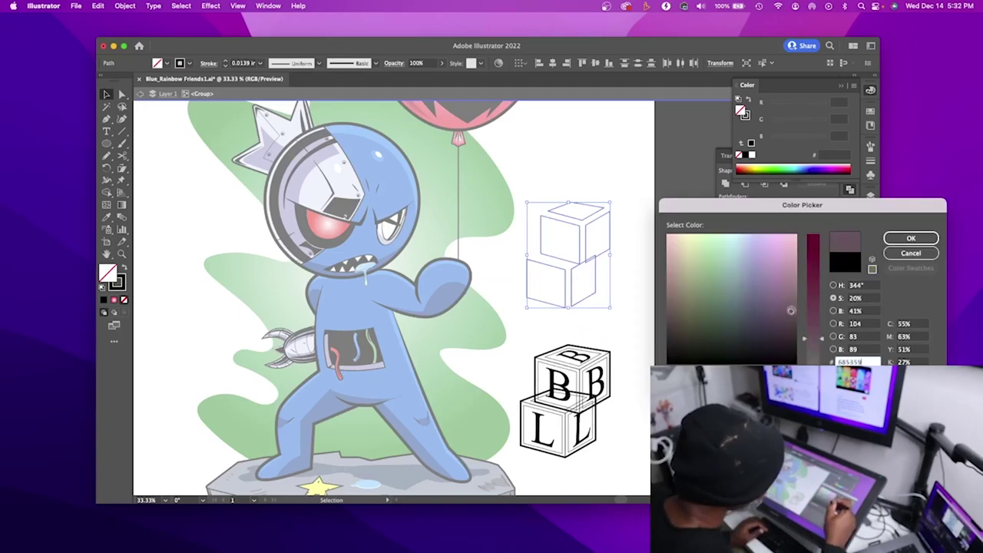
left_click(911, 237)
double_click(108, 272)
left_click(911, 237)
mouse_move(569, 253)
left_mouse_down()
mouse_move(568, 399)
mouse_move(577, 272)
mouse_move(572, 380)
left_mouse_up()
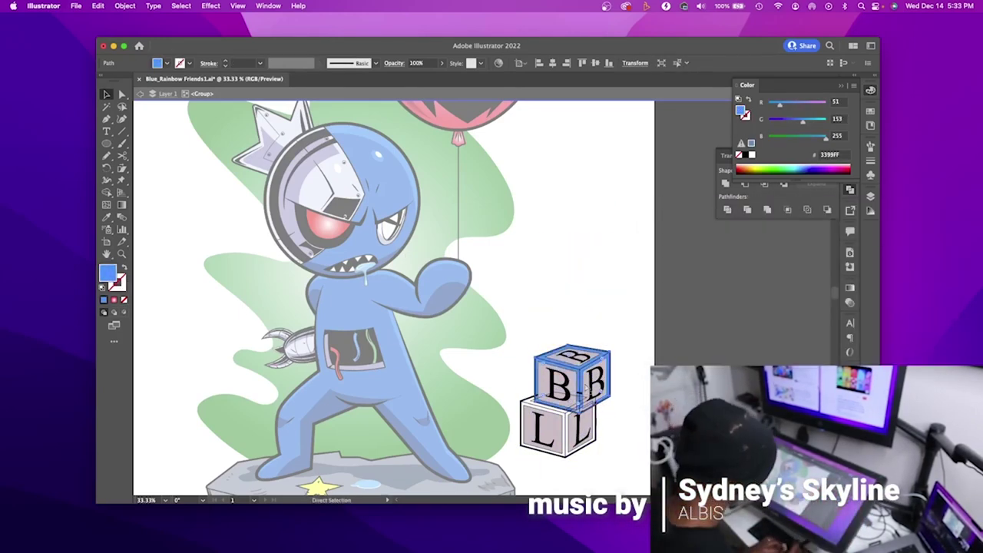
Step: Apply the blue frame to the top B block
left_click(599, 382)
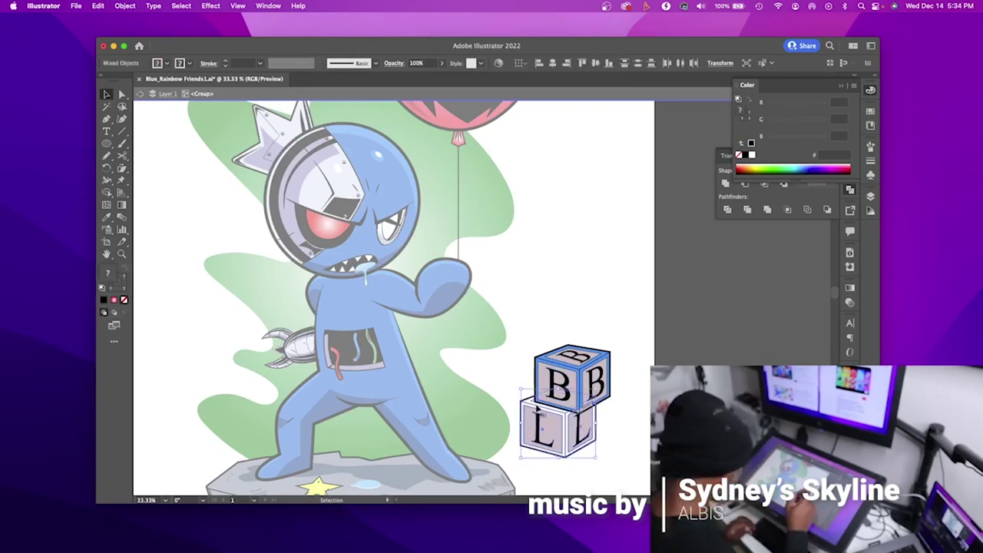
left_click(613, 414)
left_click(604, 390)
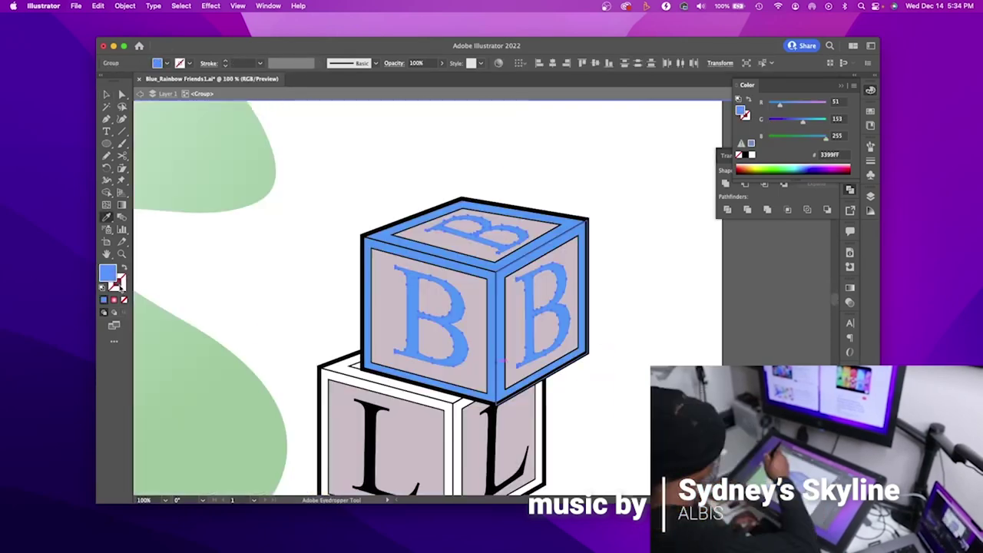